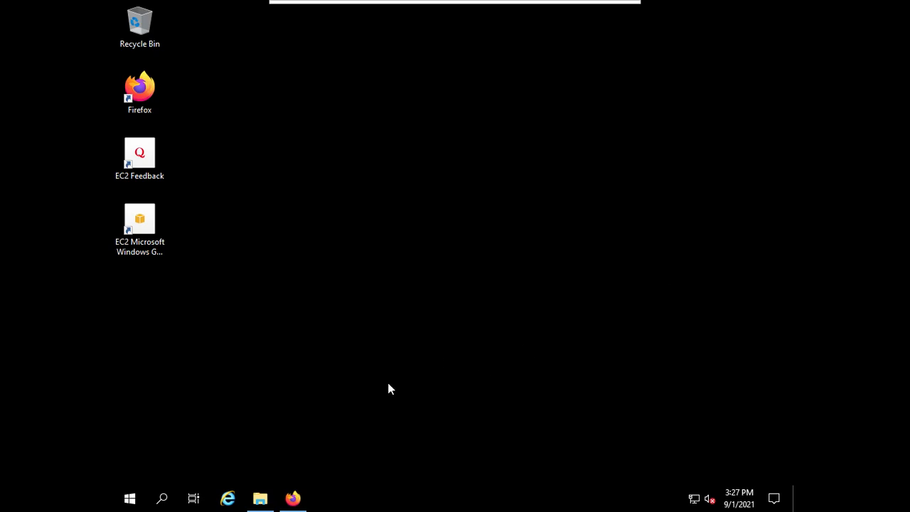
# Step: Switch to Firefox and read through the Laragon home page's feature overview
pyautogui.click(306, 501)
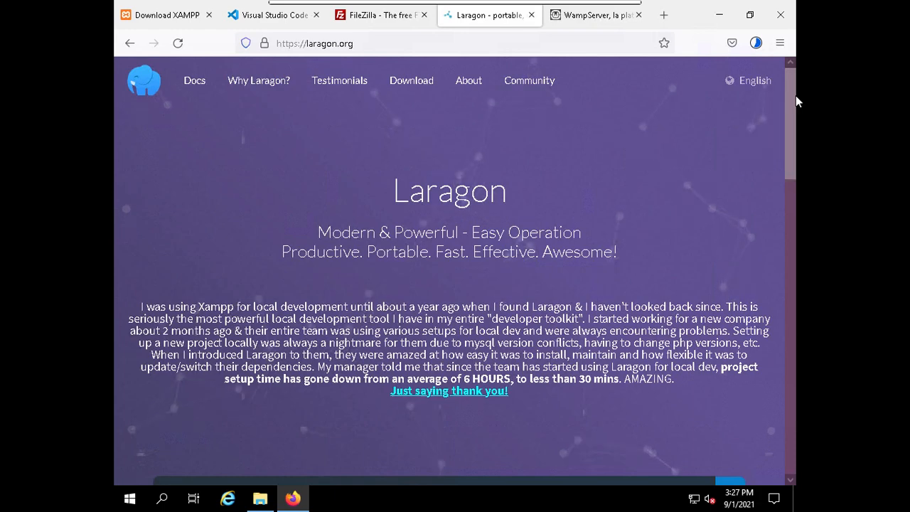
pyautogui.scroll(-3, 787, 242)
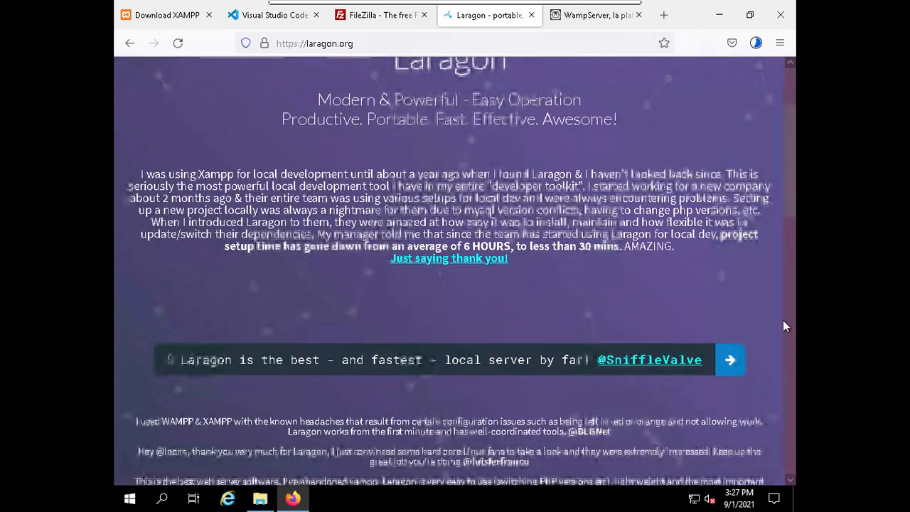
pyautogui.scroll(-10, 786, 330)
pyautogui.scroll(3, 791, 213)
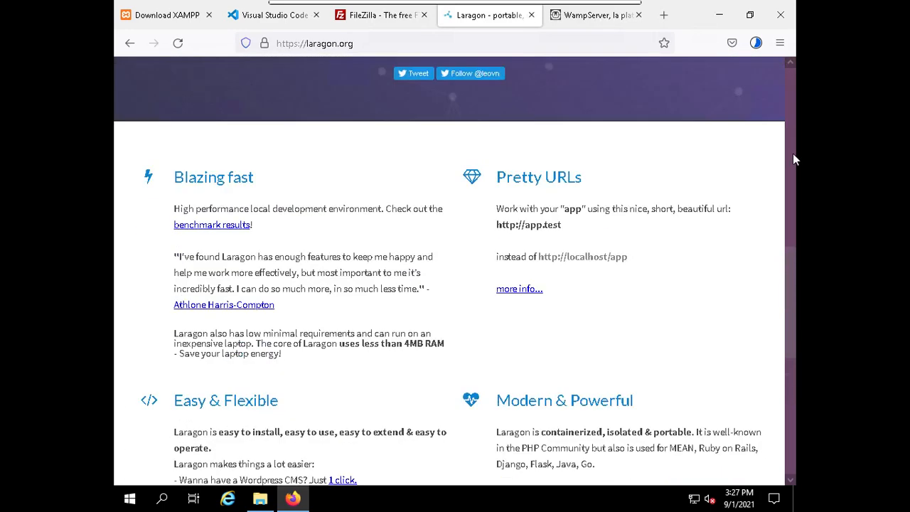
pyautogui.scroll(5, 801, 84)
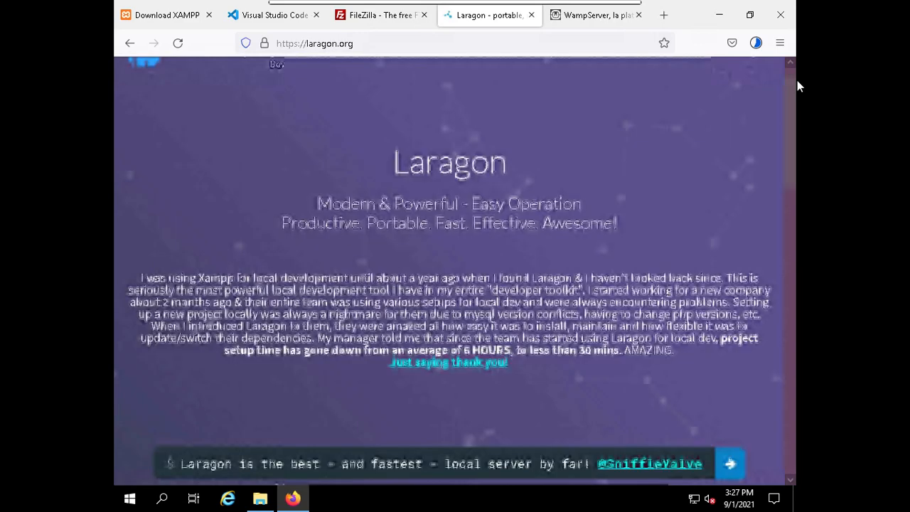
# Step: Examine the WampServer website, including its 64-bit and 32-bit downloads section
pyautogui.click(576, 20)
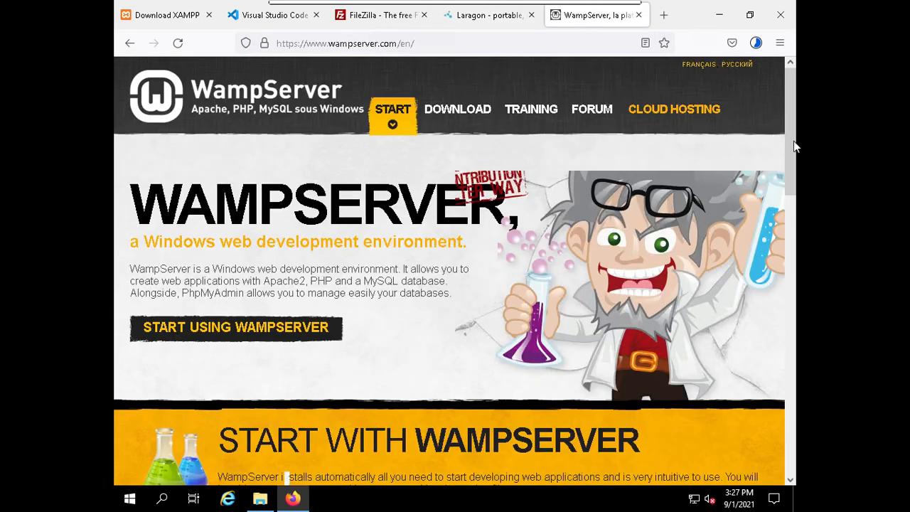
pyautogui.scroll(-5, 797, 322)
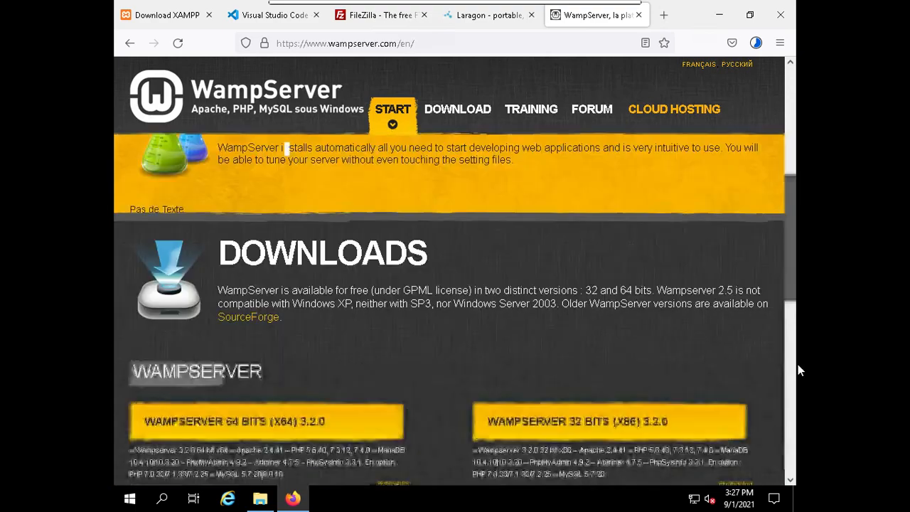
pyautogui.scroll(-5, 798, 364)
pyautogui.scroll(6, 788, 75)
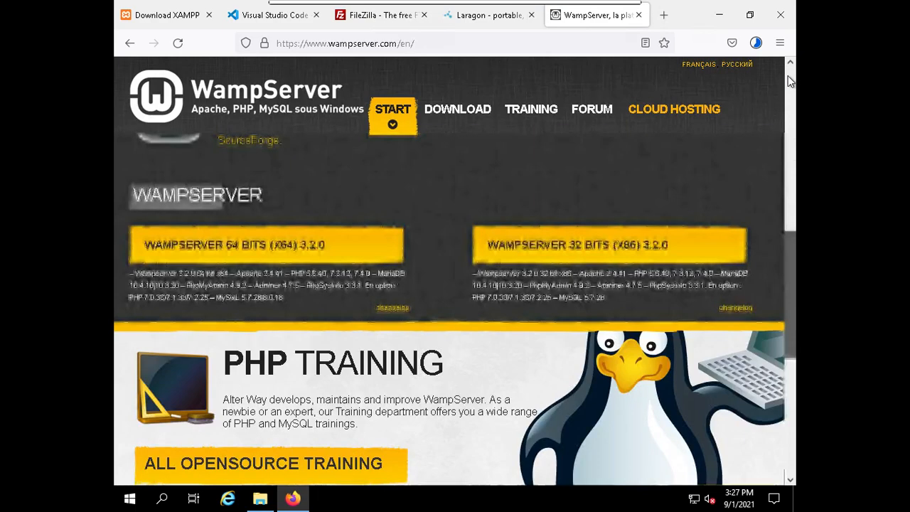
pyautogui.scroll(4, 792, 66)
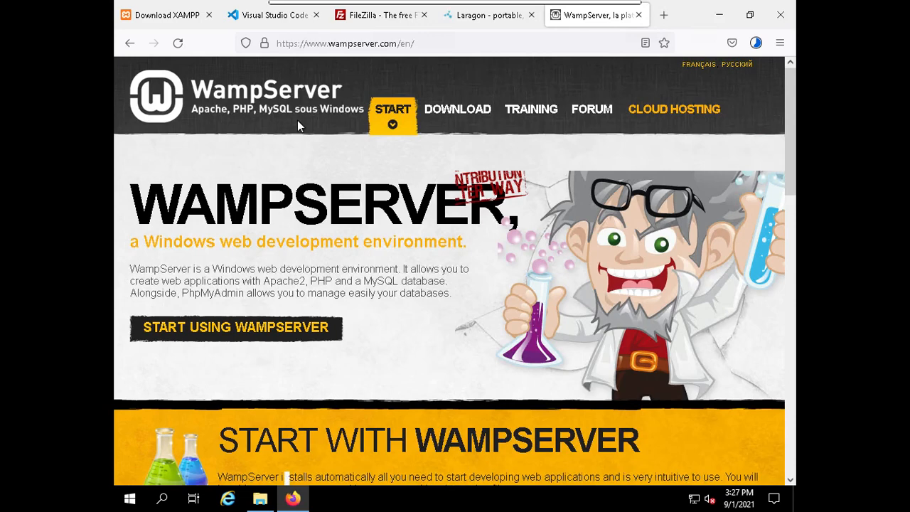
# Step: Review the XAMPP versions offered for Windows, Linux and OS X on the Apache Friends download page
pyautogui.click(171, 13)
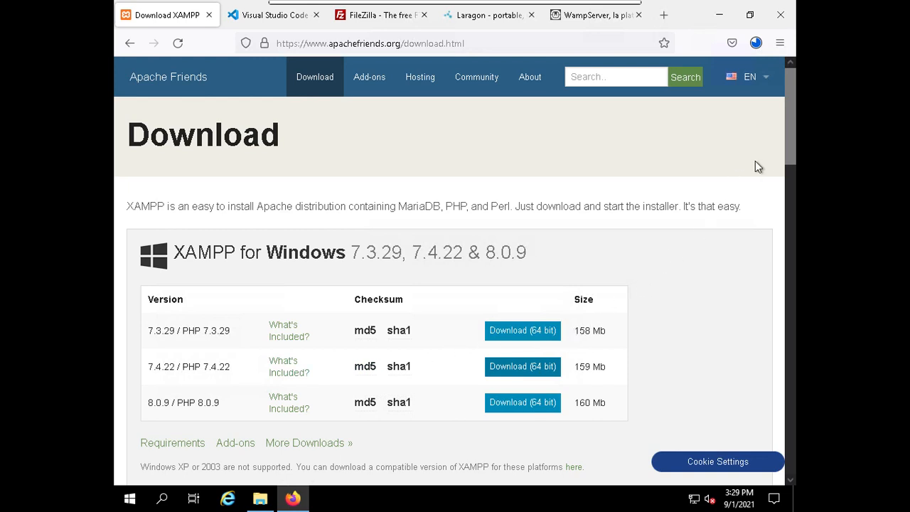
pyautogui.scroll(-9, 783, 220)
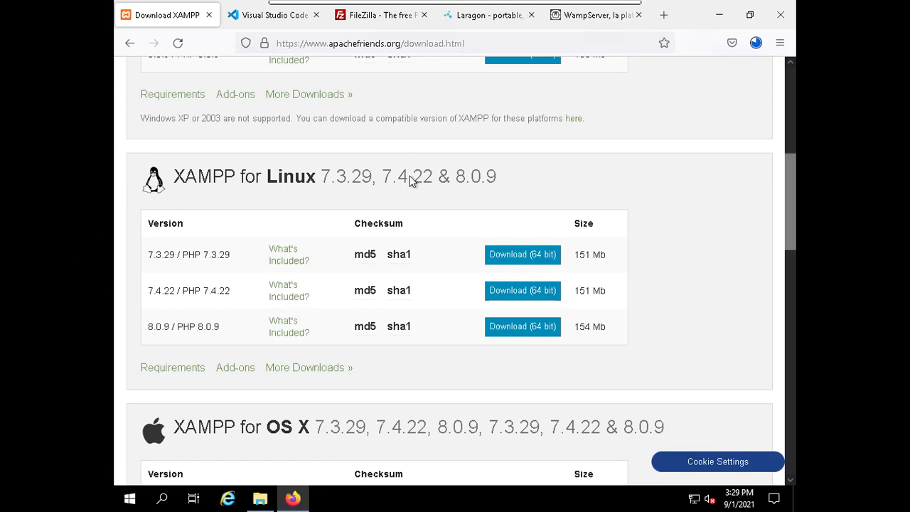
pyautogui.scroll(-6, 794, 294)
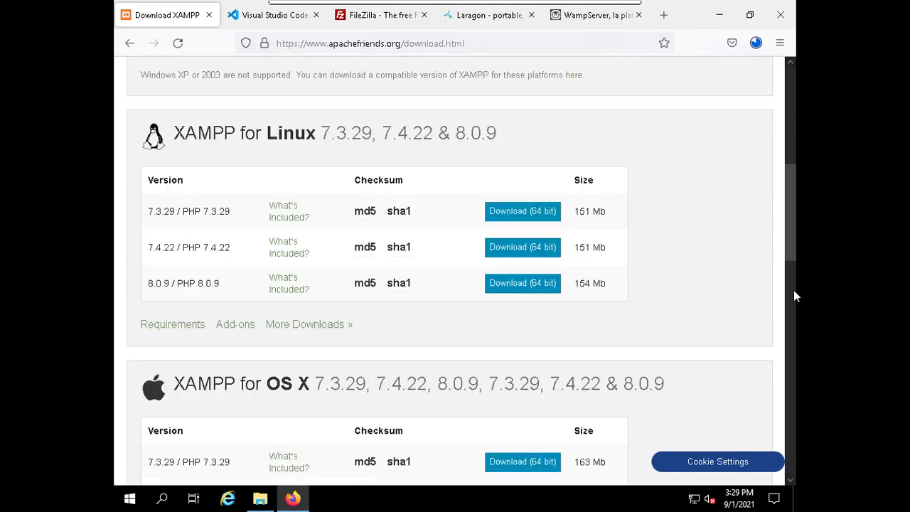
pyautogui.moveTo(794, 302); pyautogui.dragTo(795, 386)
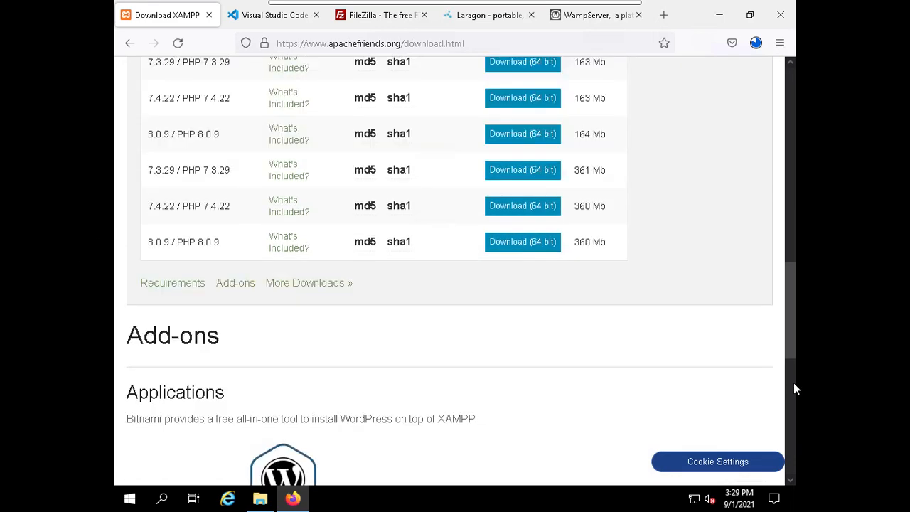
pyautogui.moveTo(815, 298); pyautogui.dragTo(803, 77)
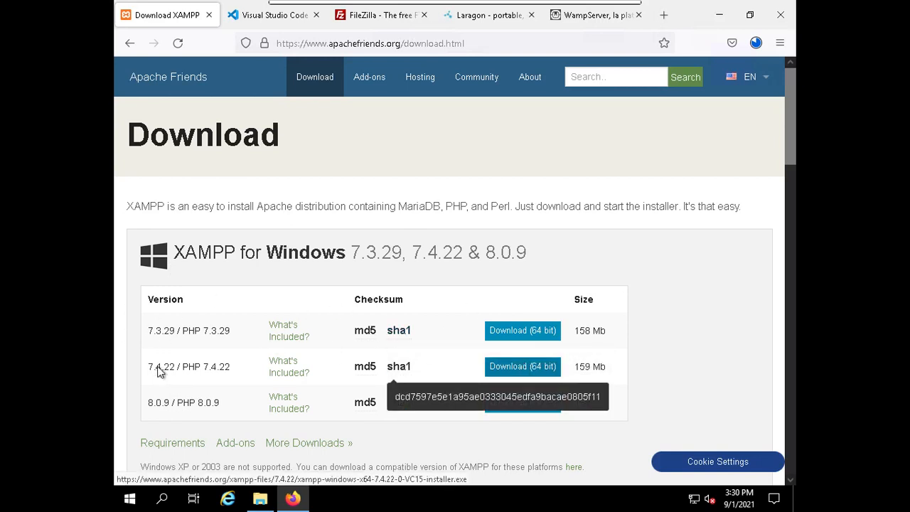
# Step: Request the 64-bit XAMPP 7.4.22 download for Windows, cancel the save prompt and minimize the browser
pyautogui.click(552, 366)
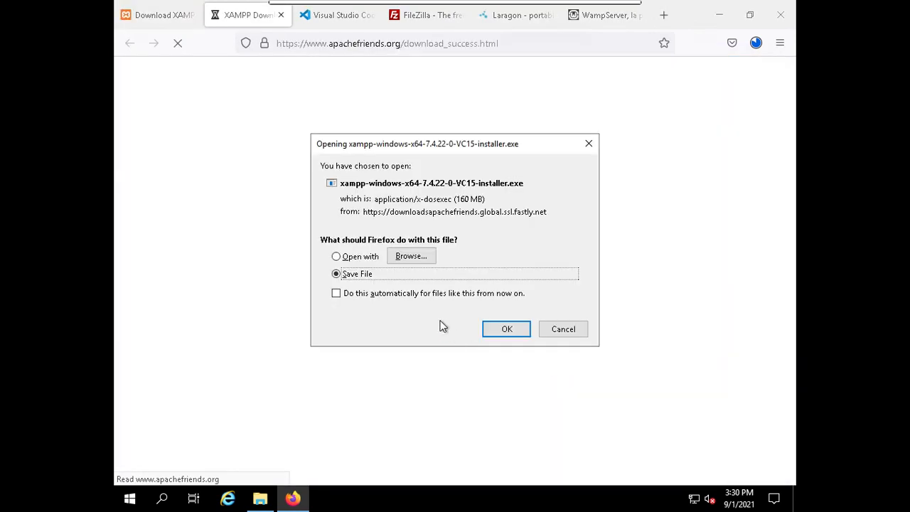
pyautogui.click(549, 338)
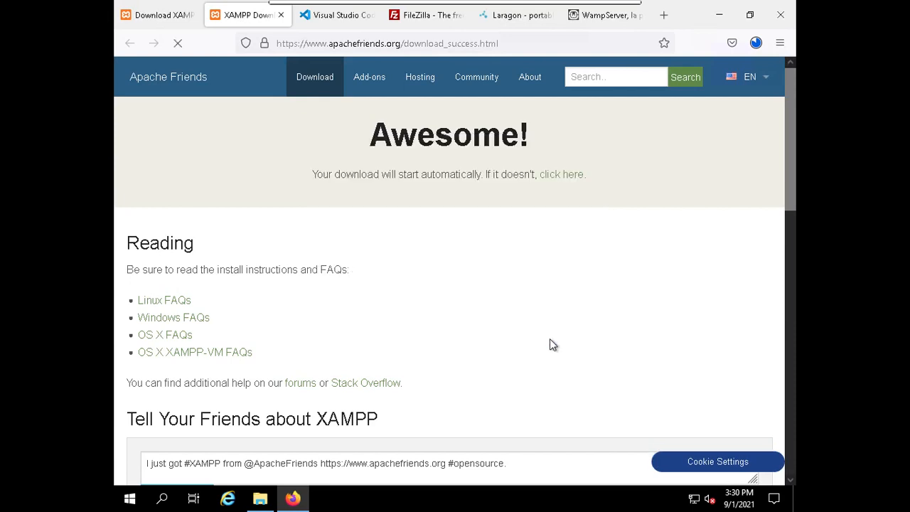
pyautogui.click(719, 15)
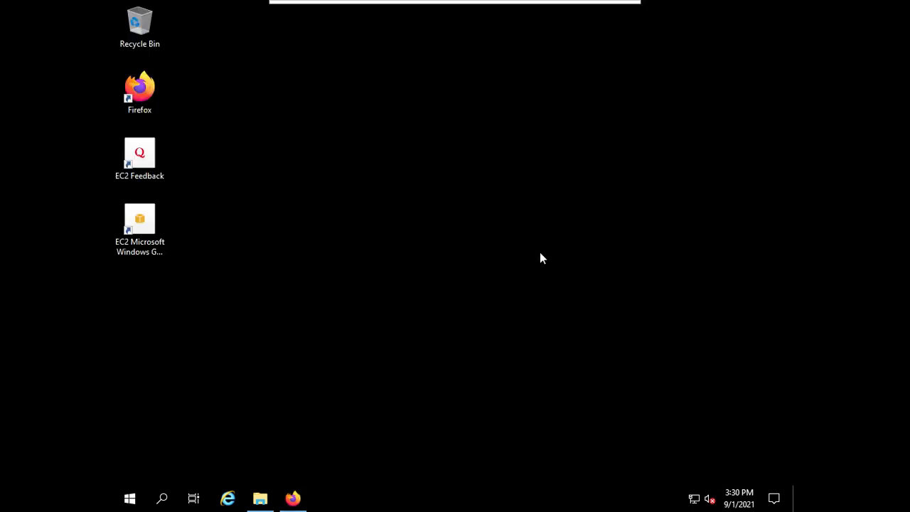
# Step: Run the xampp-windows-x64-7.4.22-0-VC15 installer from the Downloads folder in File Explorer and dismiss the User Account Control warning
pyautogui.click(260, 498)
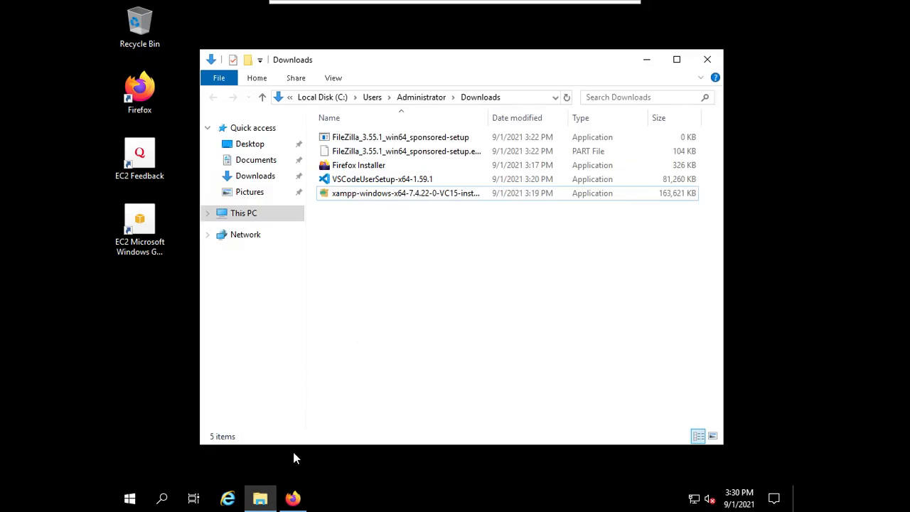
pyautogui.click(294, 499)
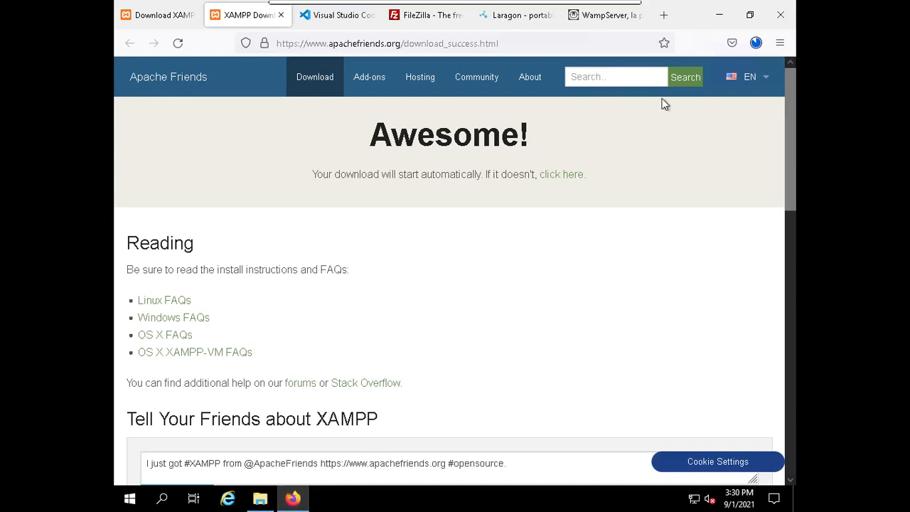
pyautogui.click(305, 503)
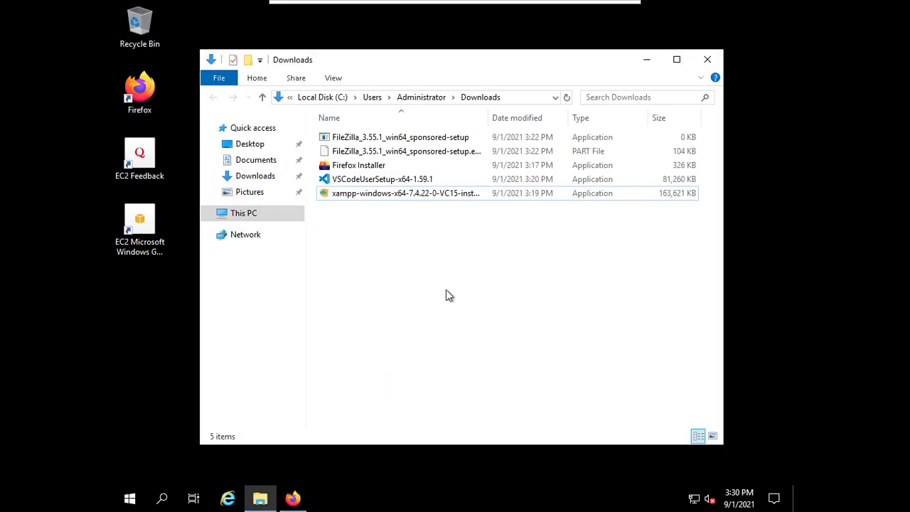
pyautogui.click(371, 196)
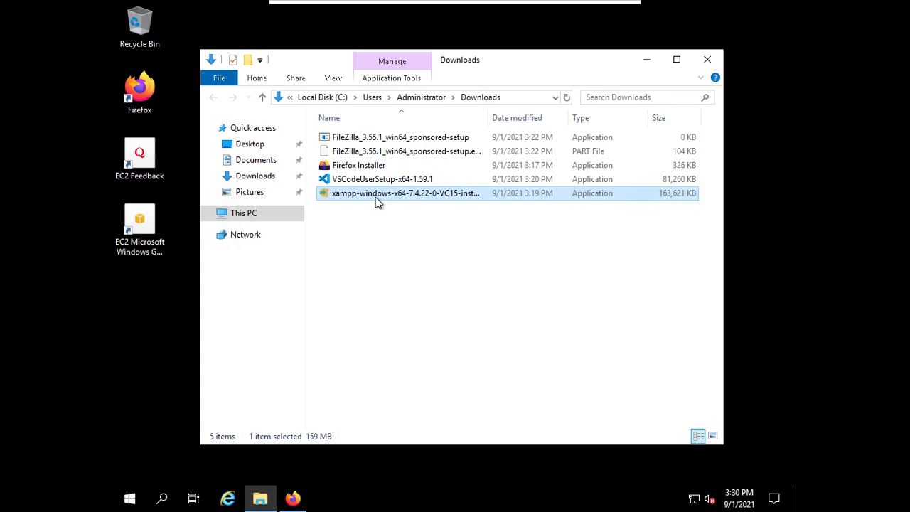
pyautogui.doubleClick(377, 196)
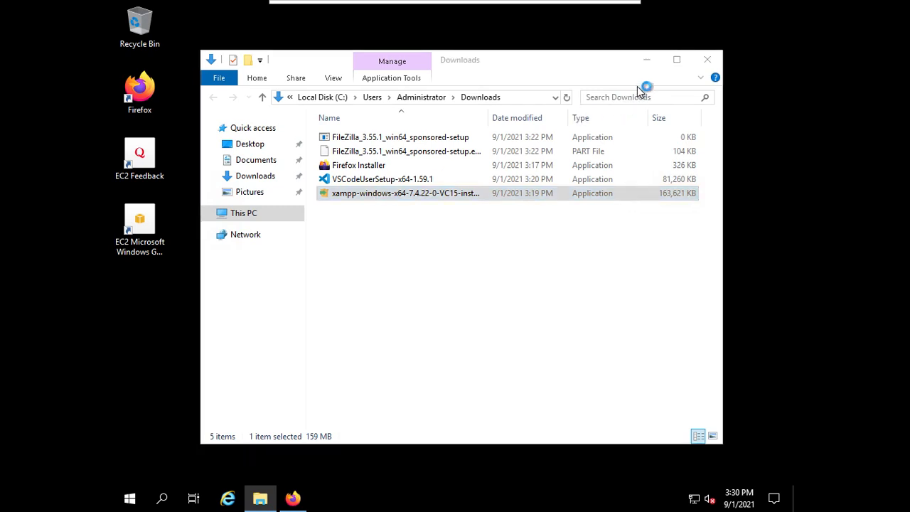
pyautogui.click(647, 60)
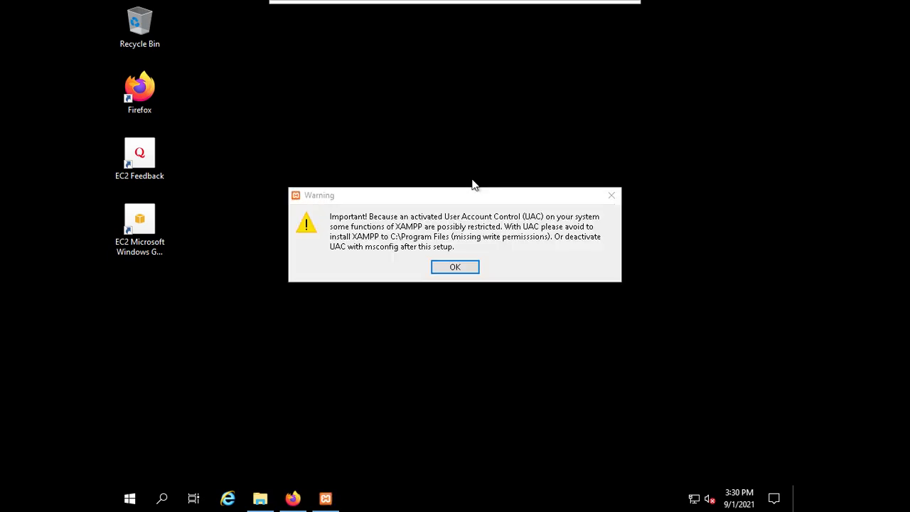
pyautogui.click(455, 267)
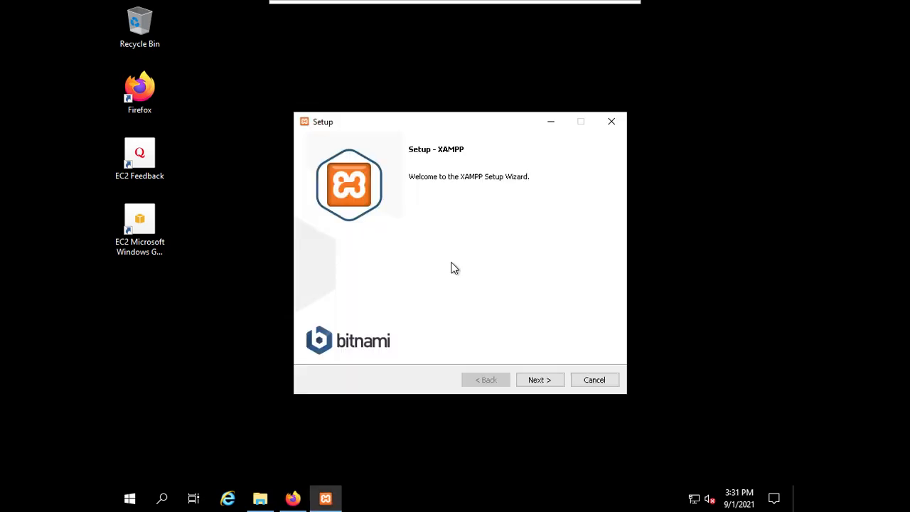
# Step: Accept all XAMPP components, the C:\xampp installation folder and English as the control panel language
pyautogui.click(535, 381)
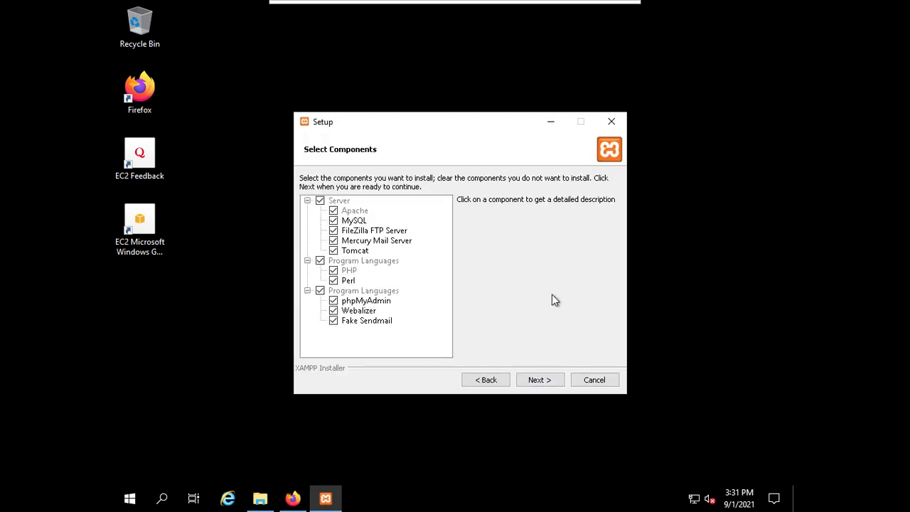
pyautogui.click(541, 381)
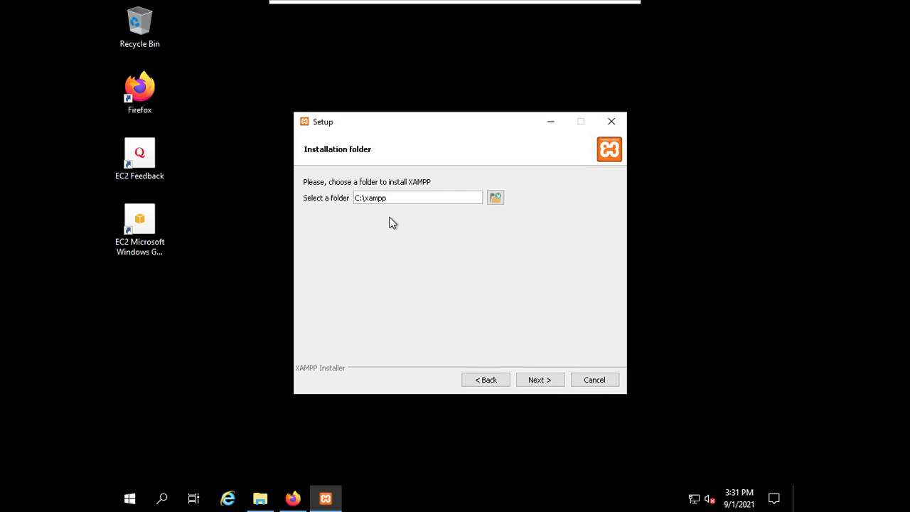
pyautogui.click(535, 383)
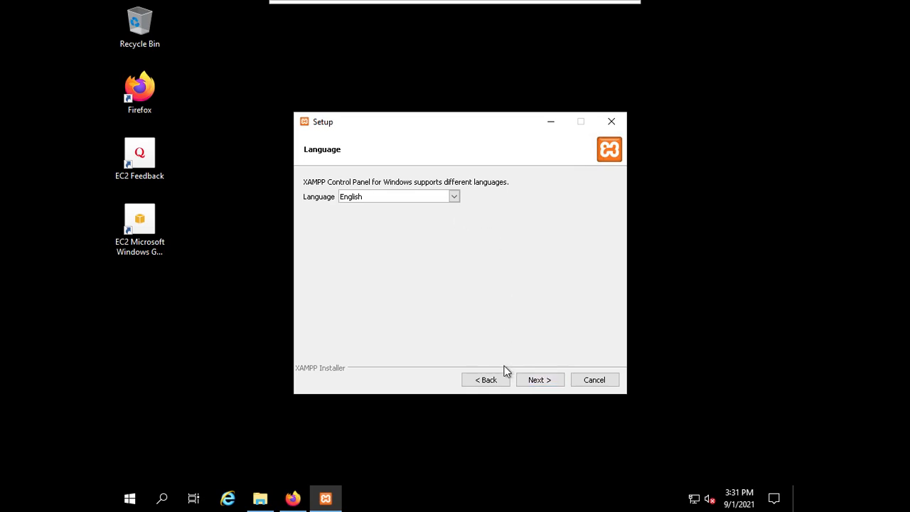
pyautogui.click(531, 383)
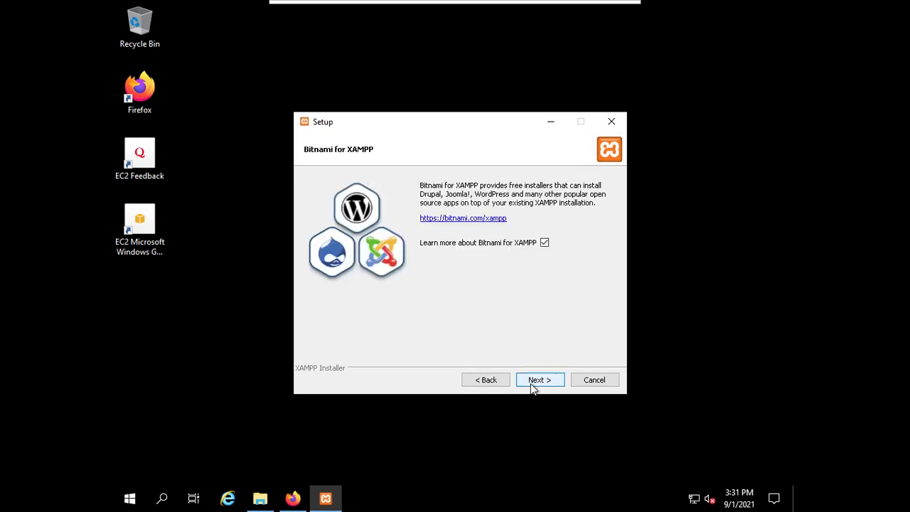
# Step: Opt out of learning more about Bitnami for XAMPP and start the installation
pyautogui.click(544, 243)
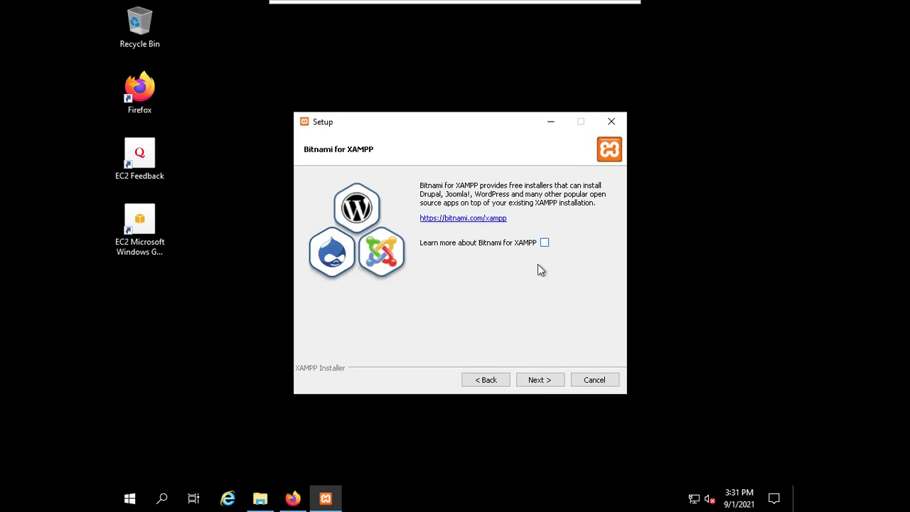
pyautogui.click(525, 383)
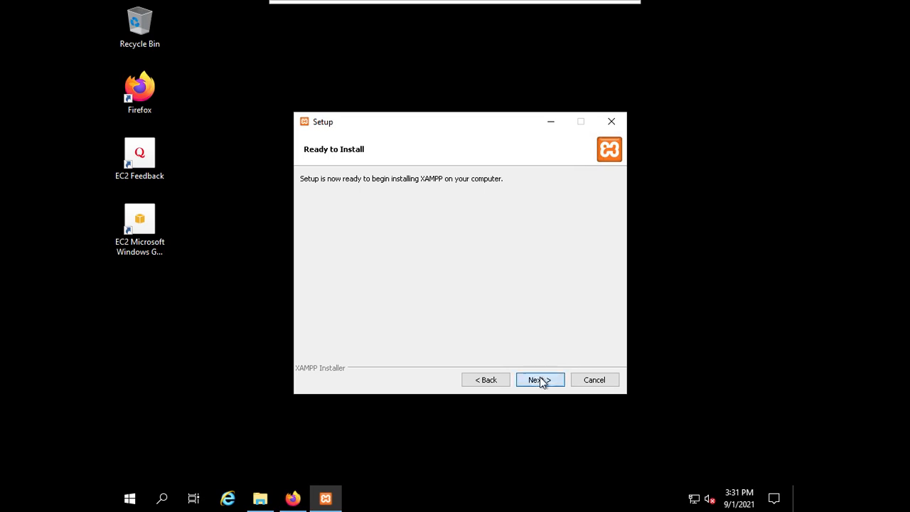
pyautogui.click(540, 380)
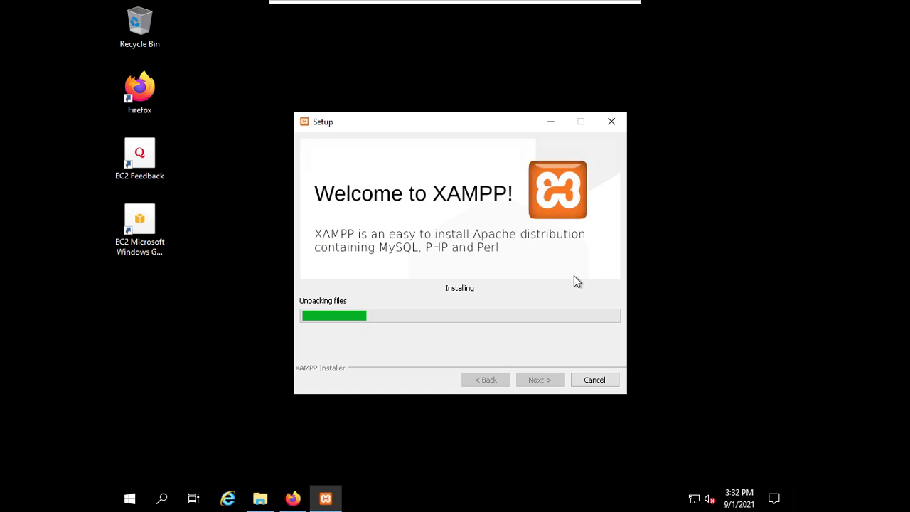
pyautogui.hotkey('alt', 'Tab')
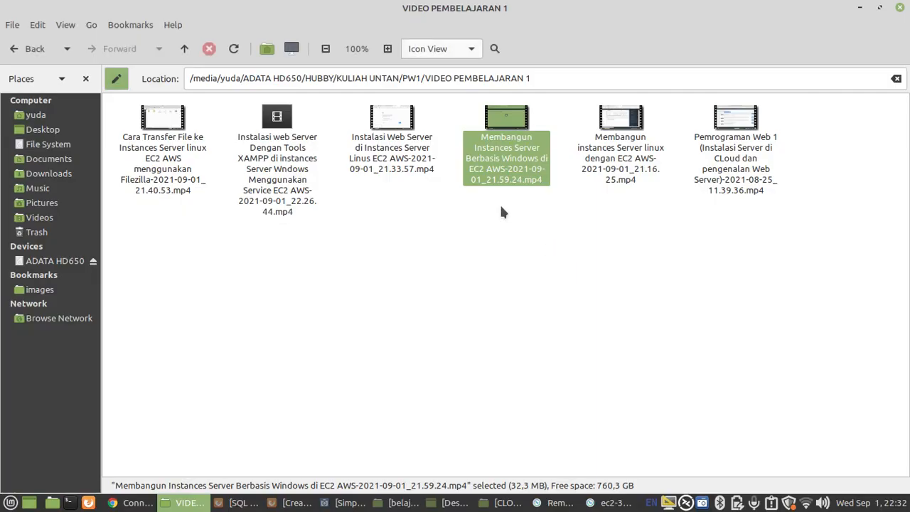
pyautogui.hotkey('alt', 'Tab')
pyautogui.hotkey('alt', 'Tab')
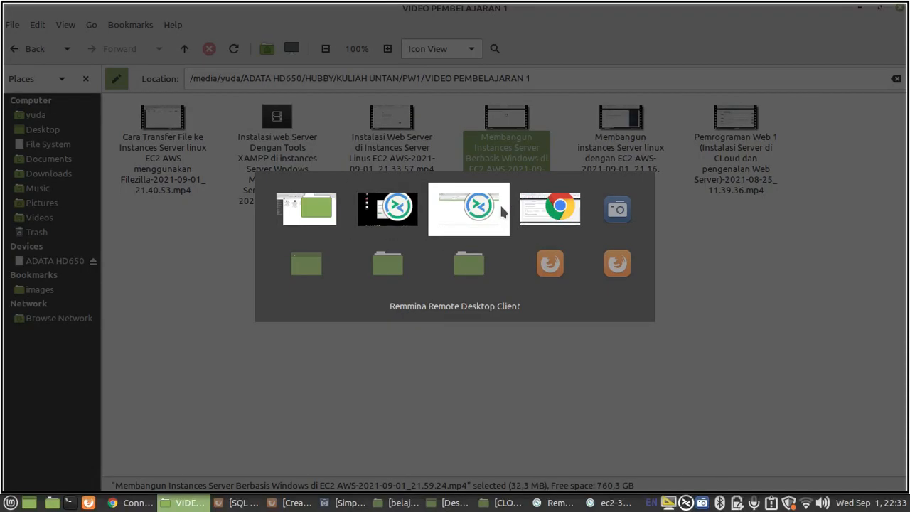
pyautogui.hotkey('alt', 'Tab')
pyautogui.hotkey('alt', 'Tab')
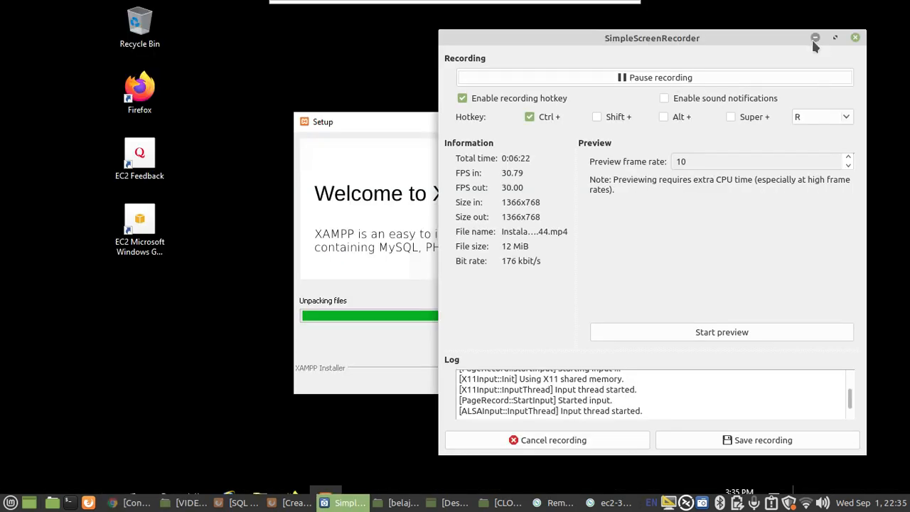
pyautogui.click(811, 38)
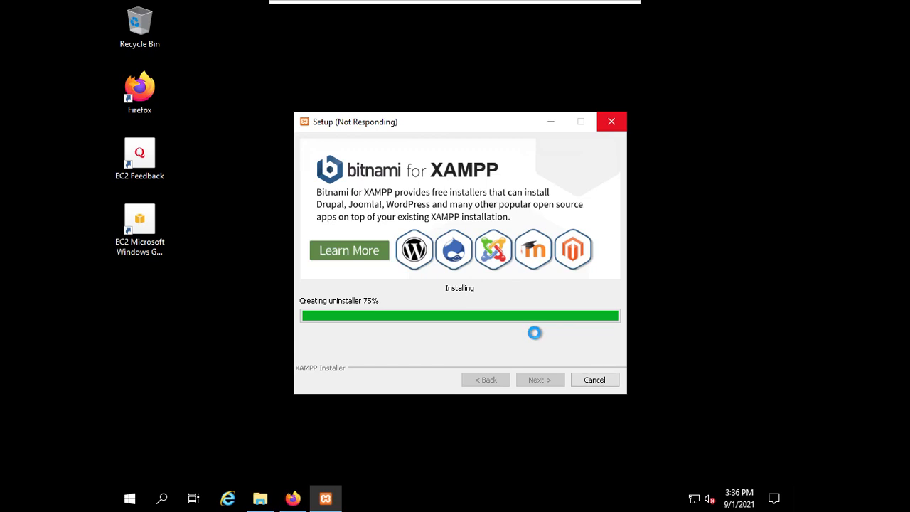
pyautogui.hotkey('alt', 'Tab')
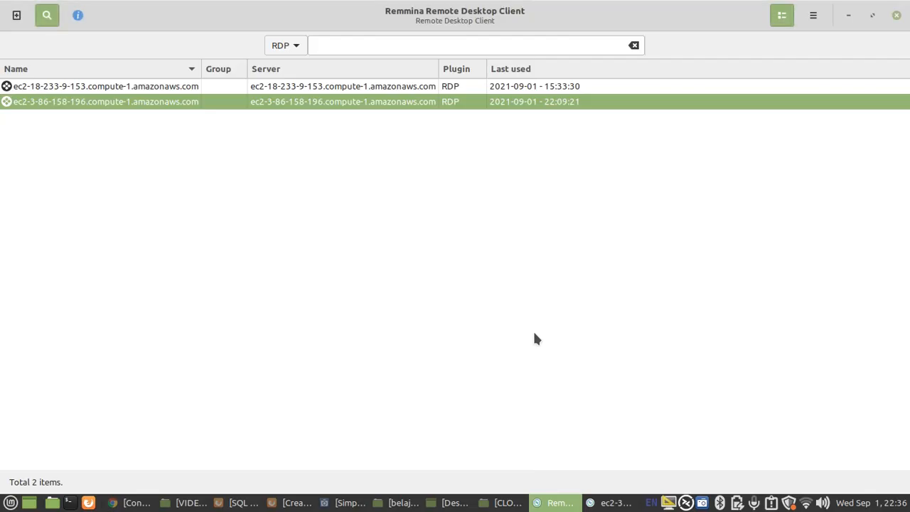
pyautogui.hotkey('alt', 'Tab')
pyautogui.hotkey('alt', 'Tab')
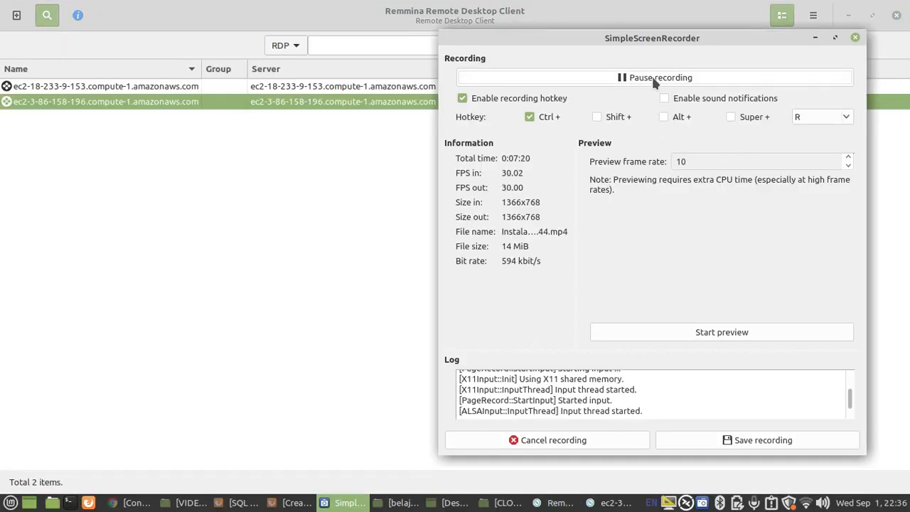
pyautogui.click(653, 77)
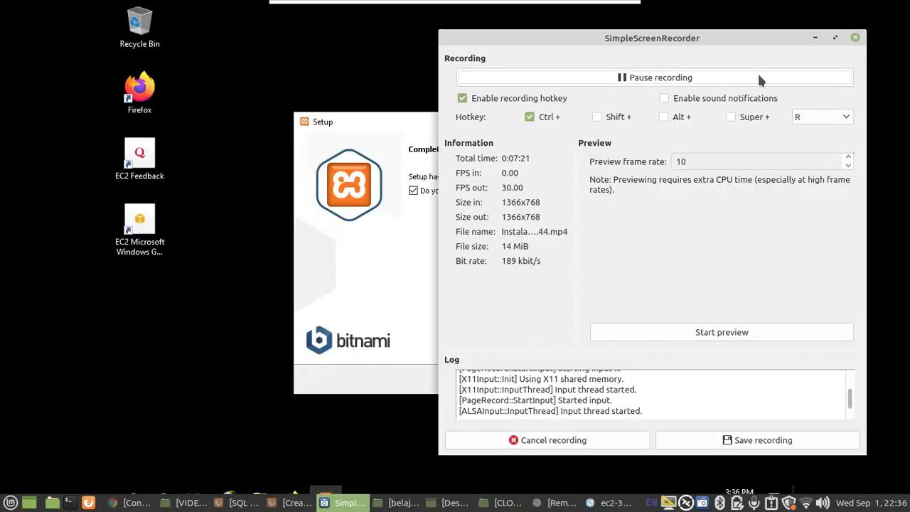
pyautogui.click(813, 37)
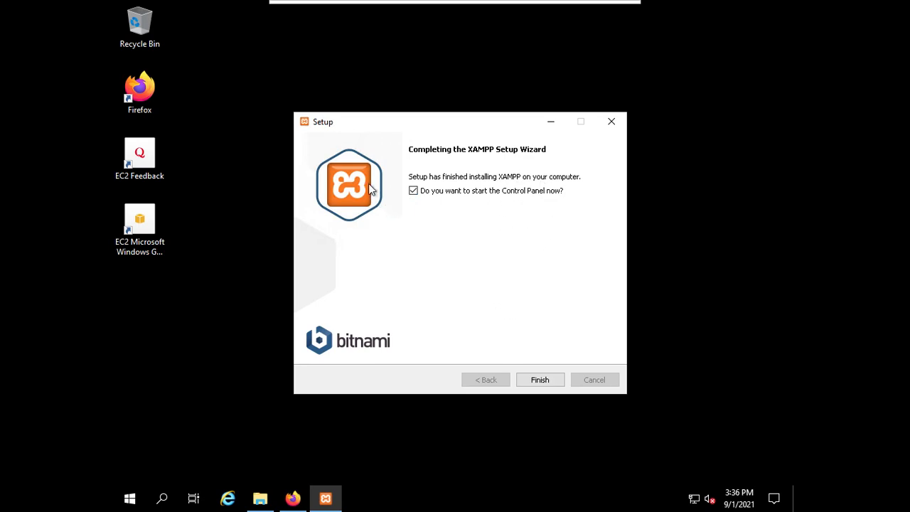
# Step: Finish the XAMPP setup wizard with the Control Panel launching, and start the Apache, MySQL and FileZilla modules
pyautogui.click(545, 383)
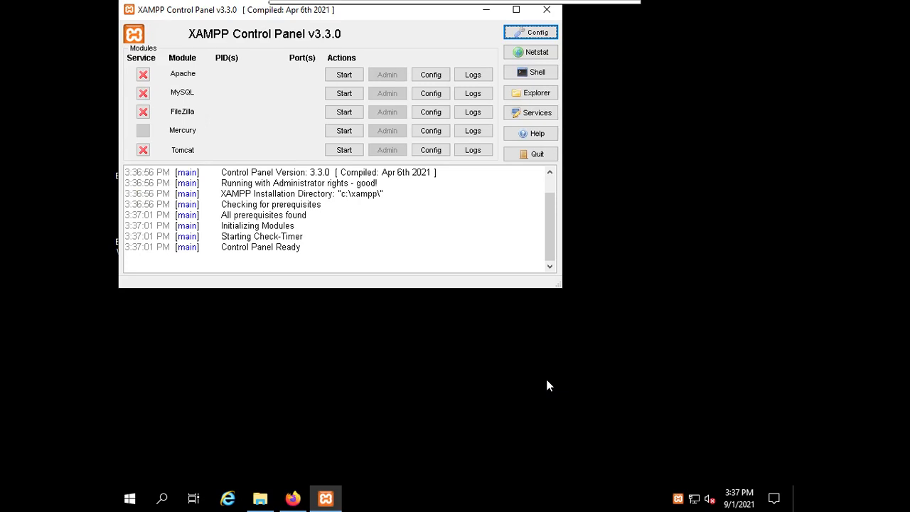
pyautogui.click(343, 75)
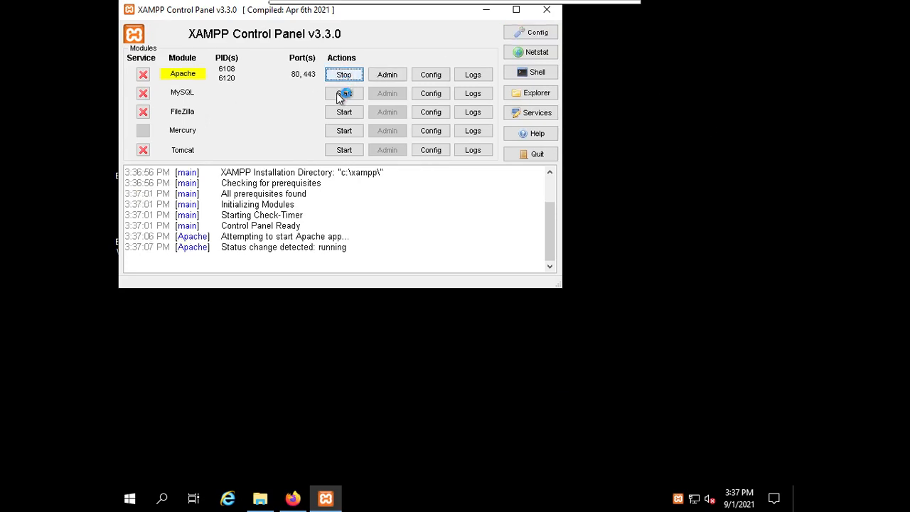
pyautogui.click(344, 94)
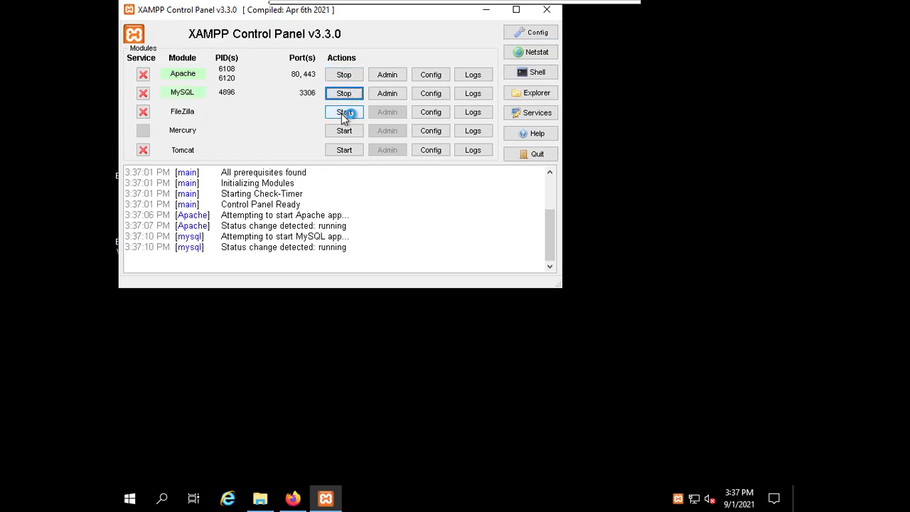
pyautogui.click(343, 113)
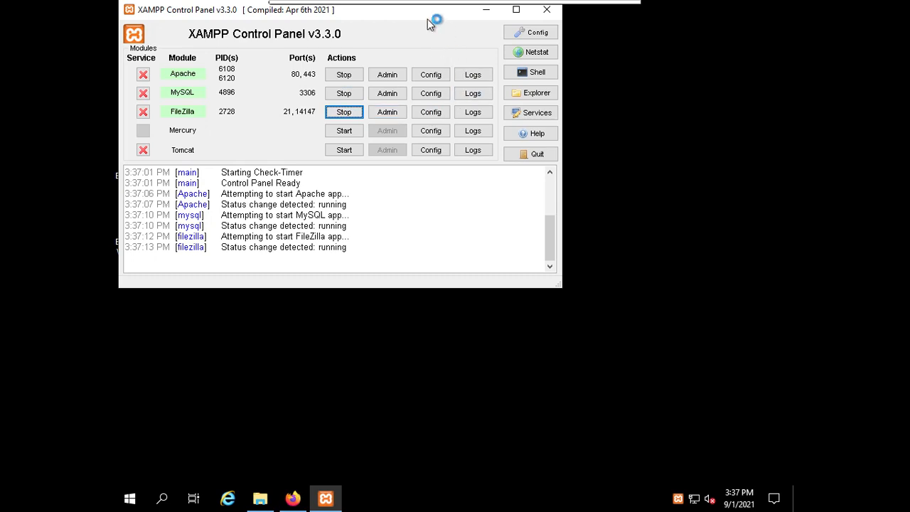
# Step: Minimize the XAMPP Control Panel and open a new, maximized File Explorer window on the remote desktop
pyautogui.moveTo(423, 11); pyautogui.dragTo(586, 110)
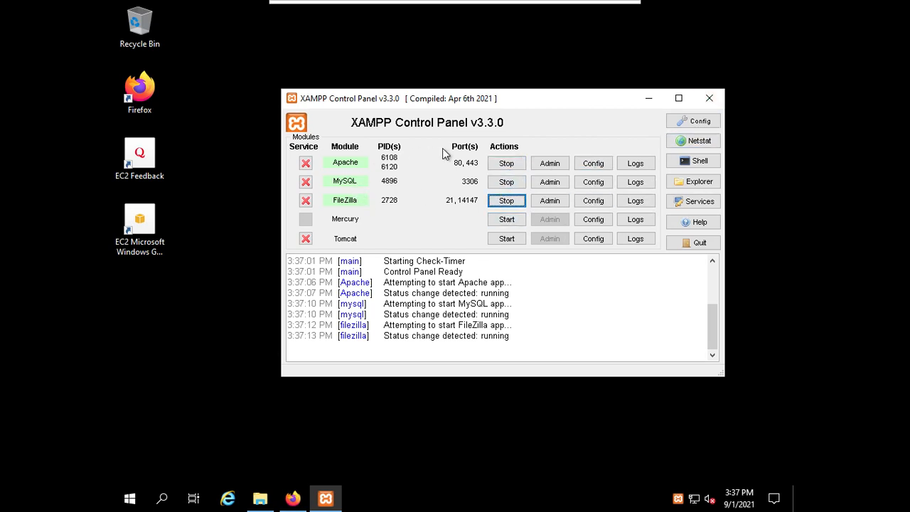
pyautogui.click(649, 99)
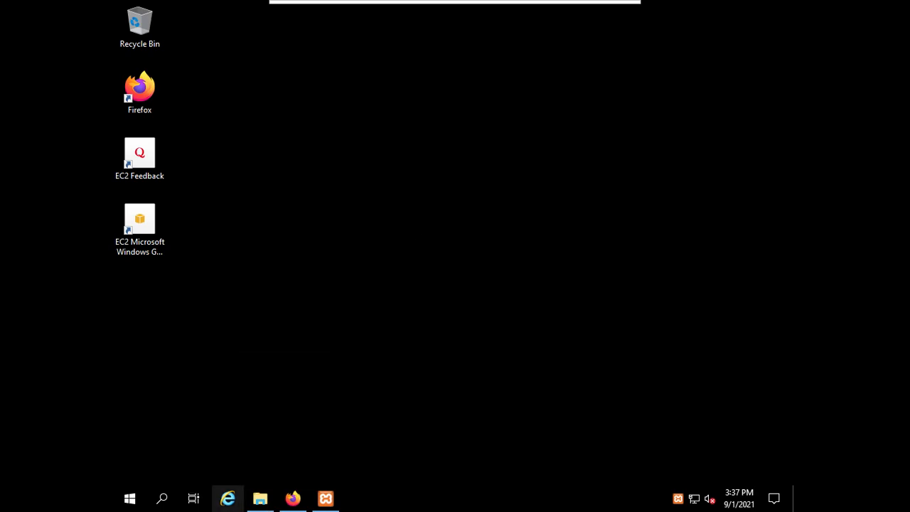
pyautogui.click(130, 502)
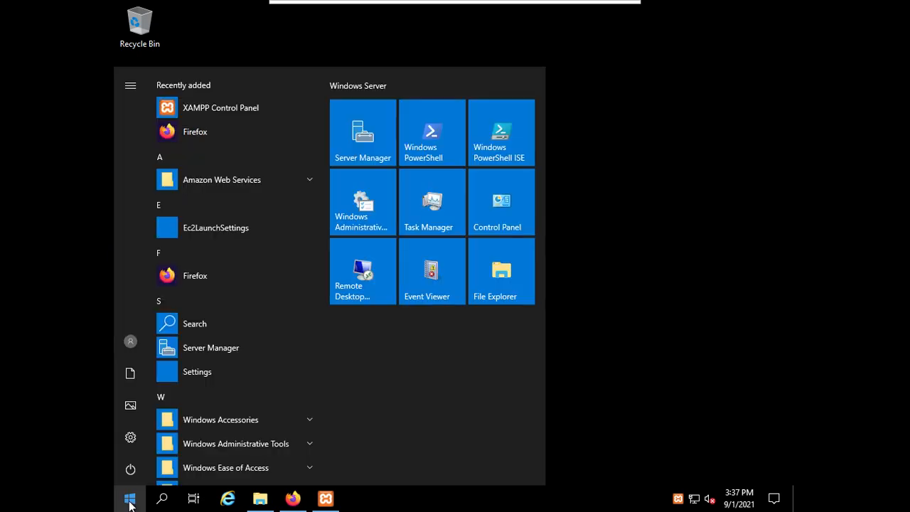
pyautogui.click(130, 503)
pyautogui.click(130, 502)
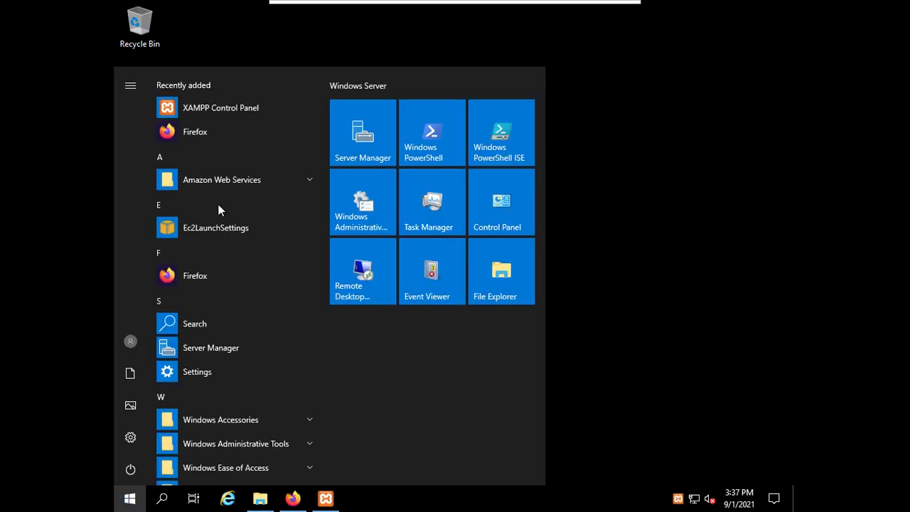
pyautogui.click(223, 181)
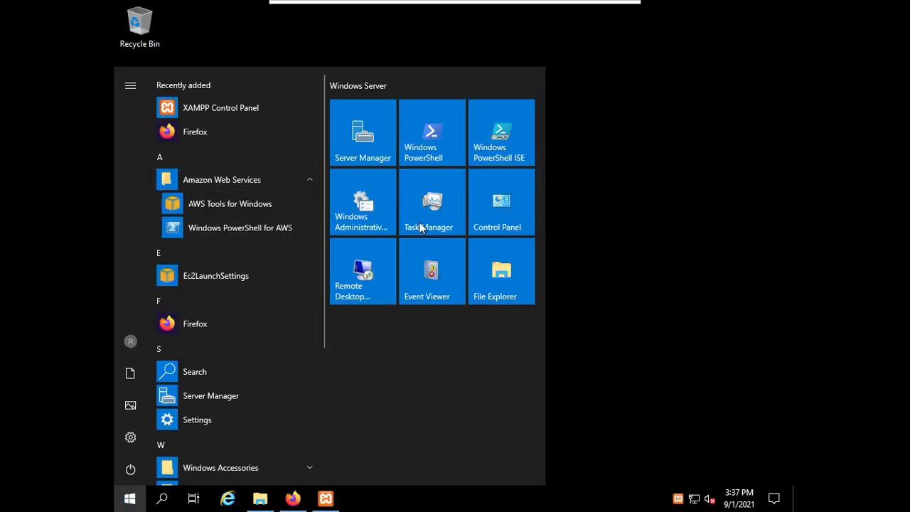
pyautogui.click(497, 289)
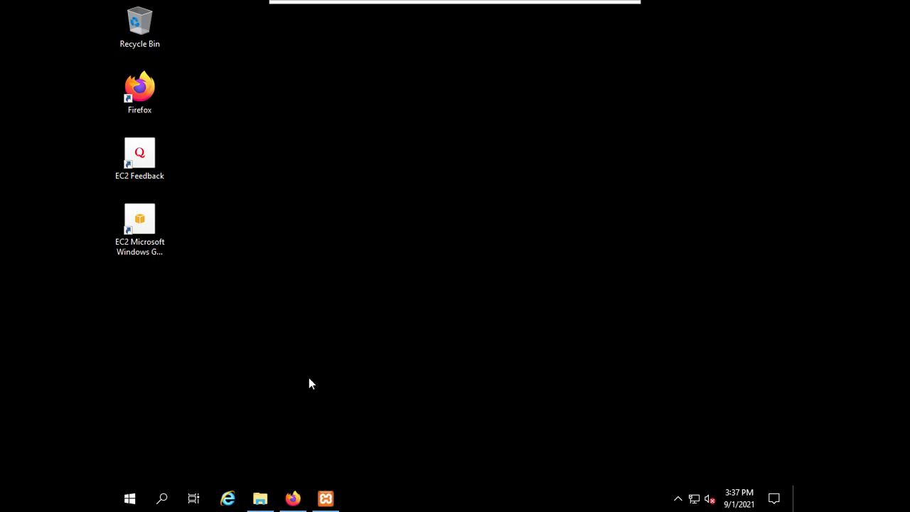
pyautogui.click(128, 497)
pyautogui.click(498, 289)
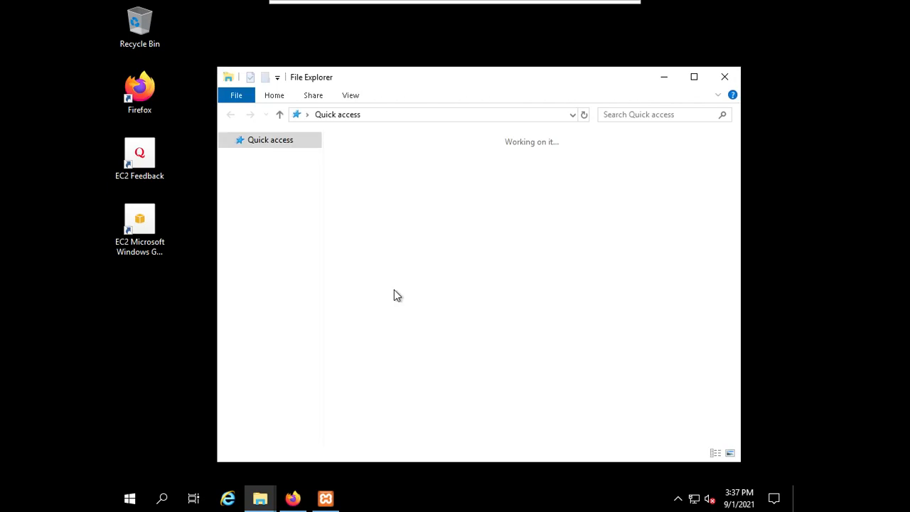
pyautogui.click(694, 77)
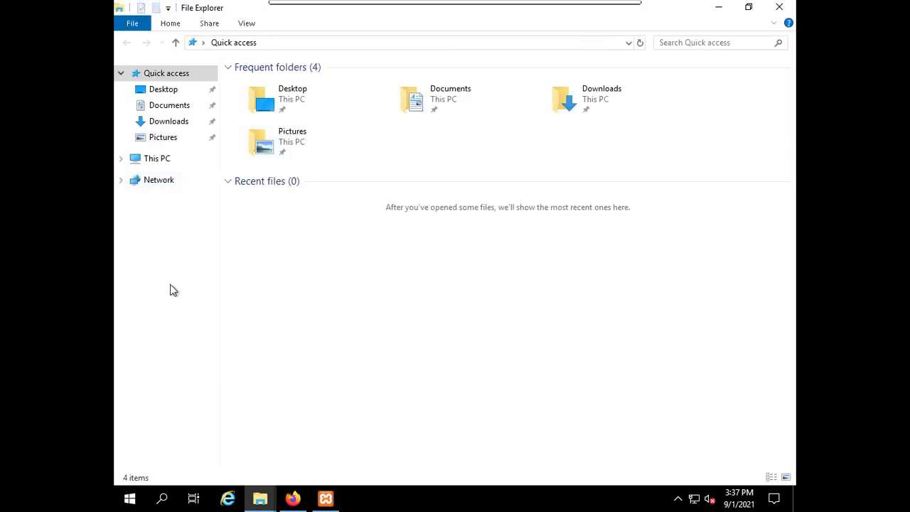
# Step: Open the xampp installation folder on Local Disk (C:)
pyautogui.click(124, 167)
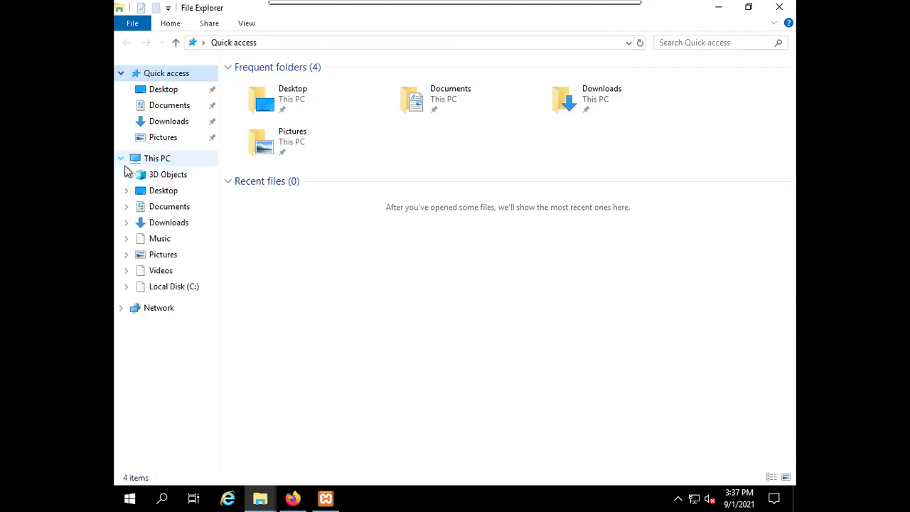
pyautogui.click(171, 291)
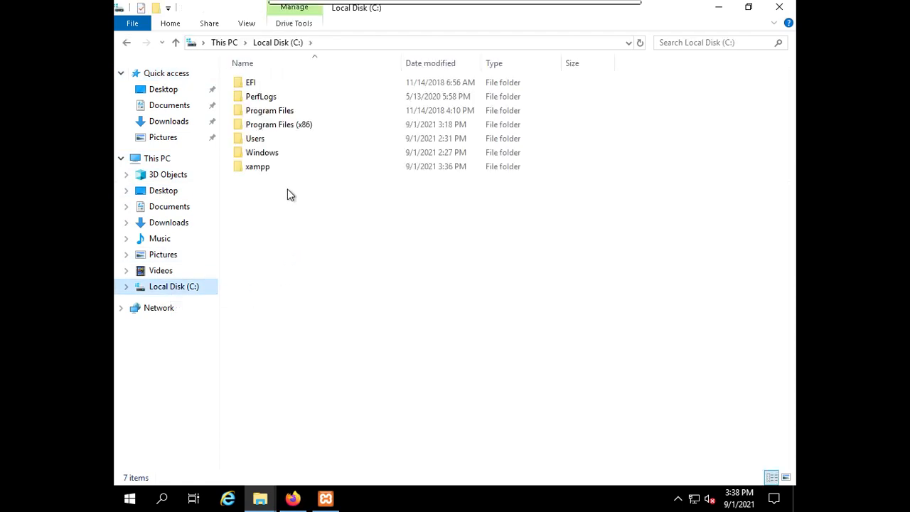
pyautogui.click(243, 175)
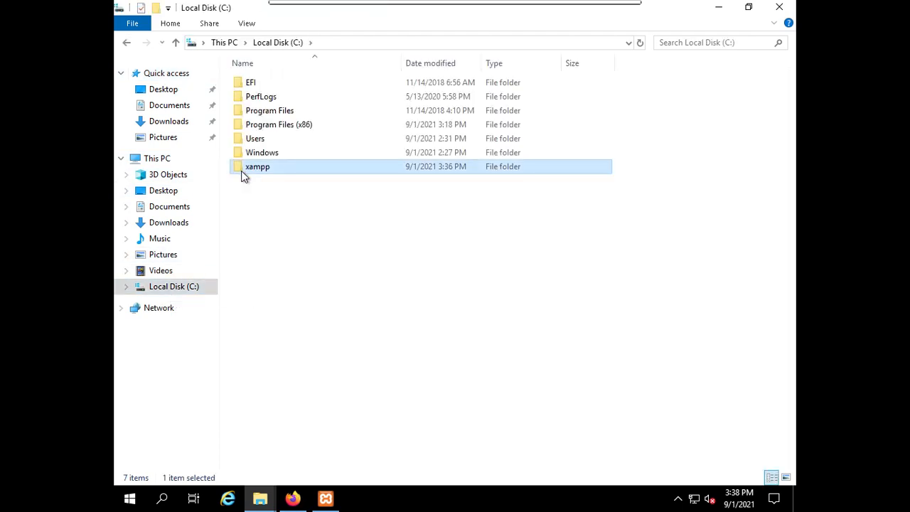
pyautogui.doubleClick(243, 175)
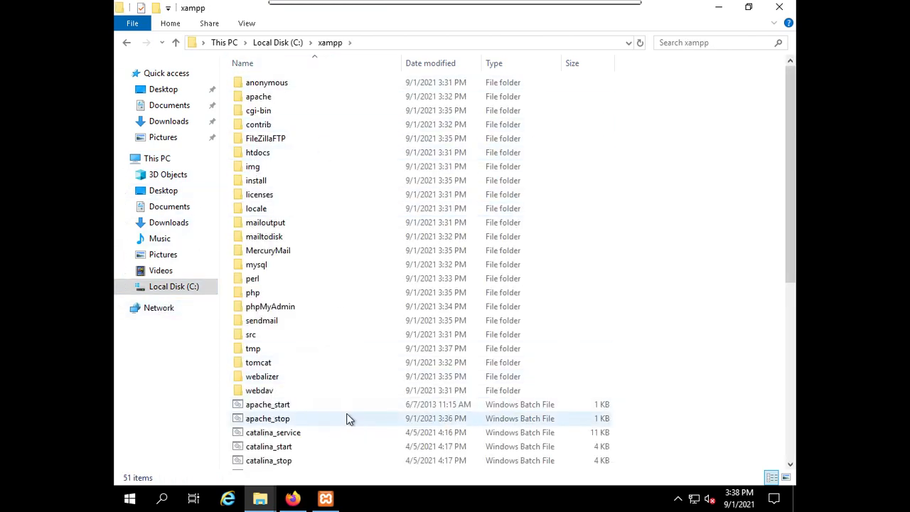
# Step: Switch from the remote session to Chrome and bring up the EC2 Connect to instance page
pyautogui.hotkey('alt', 'Tab')
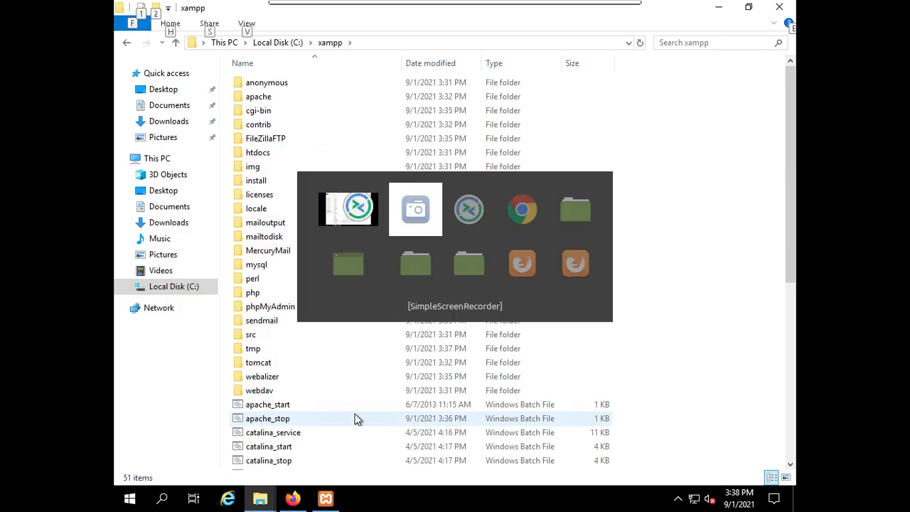
pyautogui.press('Tab')
pyautogui.press('Tab')
pyautogui.click(592, 13)
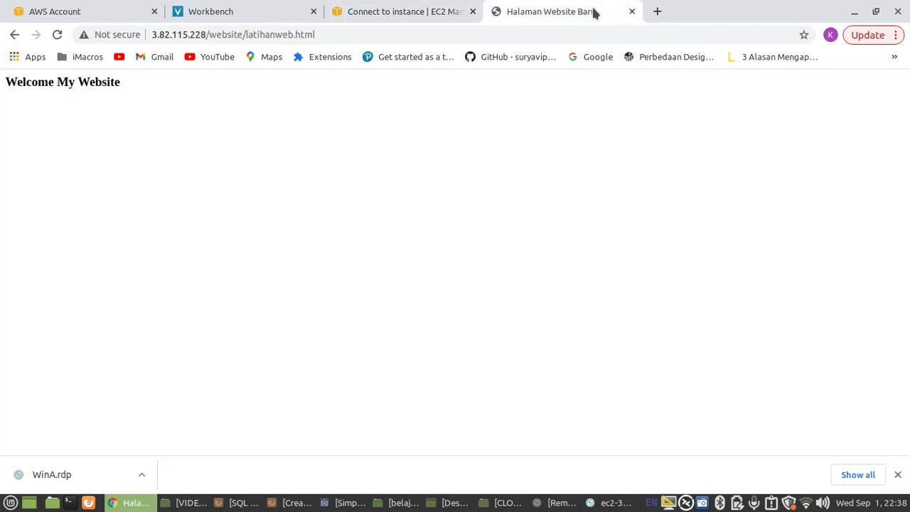
pyautogui.click(381, 20)
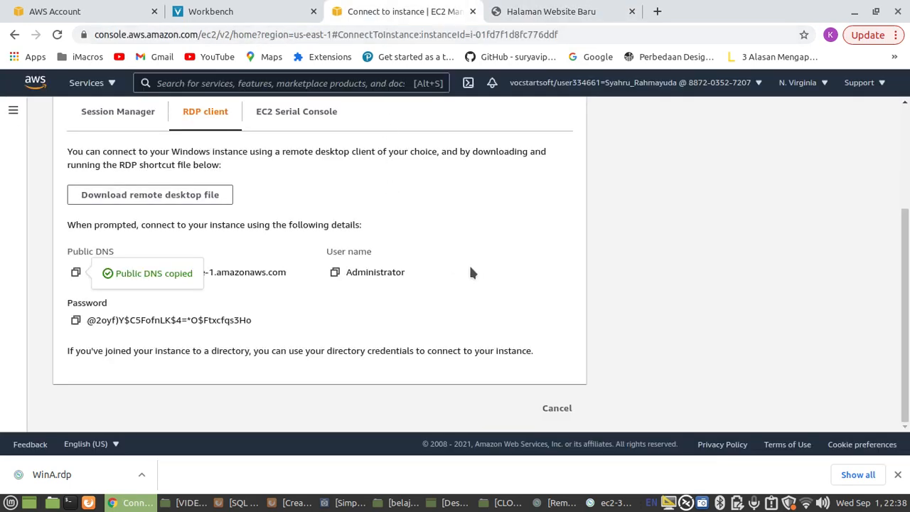
# Step: Look through the Session Manager and EC2 Serial Console connection options, and return to the RDP client details
pyautogui.scroll(1, 470, 268)
pyautogui.click(158, 190)
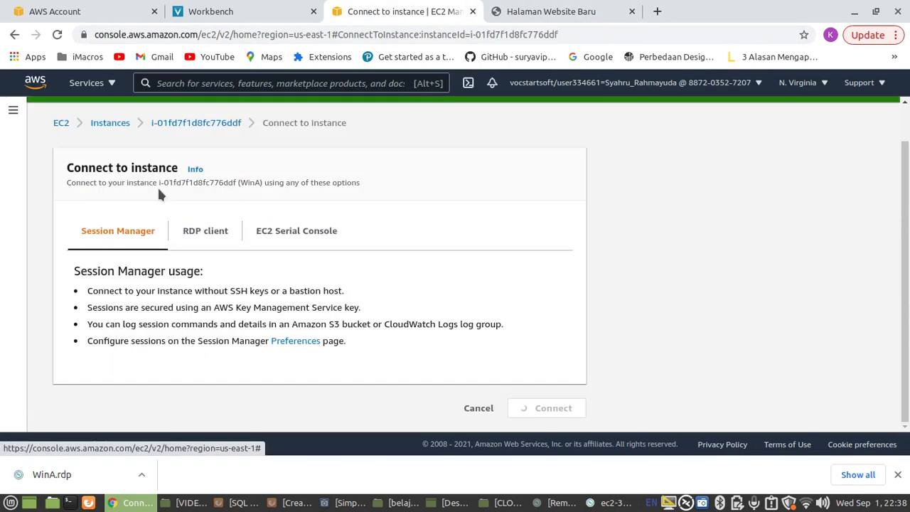
pyautogui.scroll(-2, 254, 240)
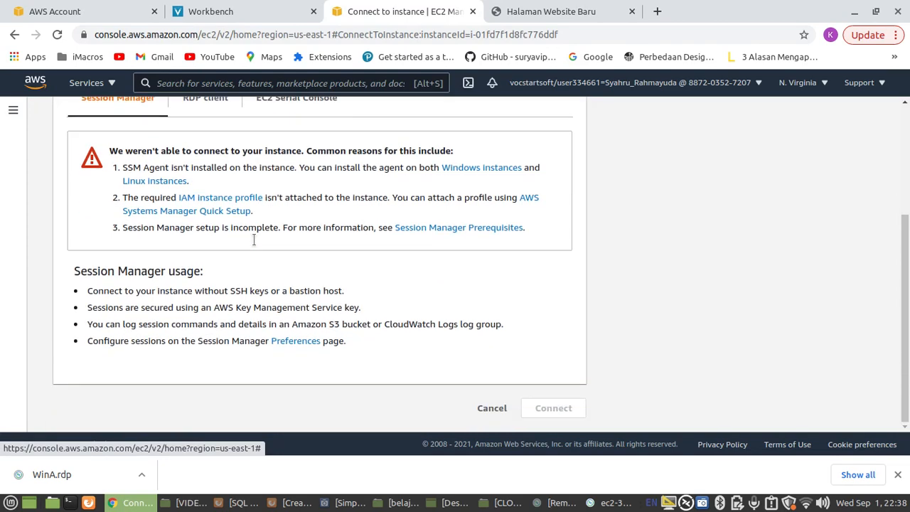
pyautogui.scroll(3, 255, 235)
pyautogui.click(259, 206)
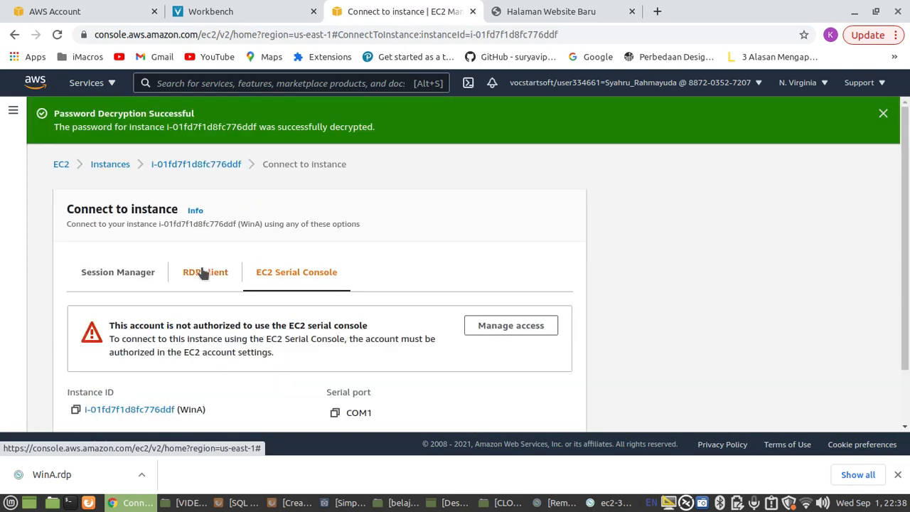
pyautogui.scroll(-1, 208, 276)
pyautogui.click(208, 216)
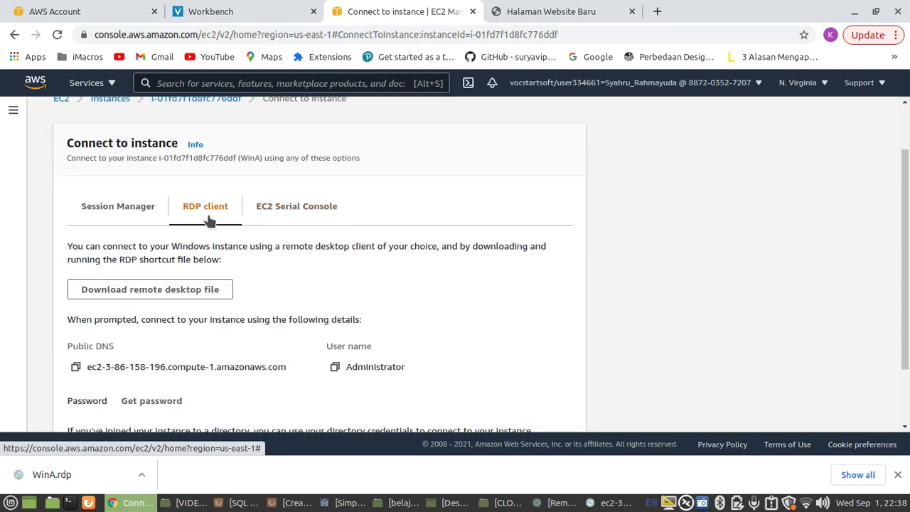
# Step: Copy the WinA instance's public DNS and load ec2-3-86-158-196.compute-1.amazonaws.com in a new browser tab
pyautogui.scroll(-1, 305, 260)
pyautogui.scroll(-1, 306, 267)
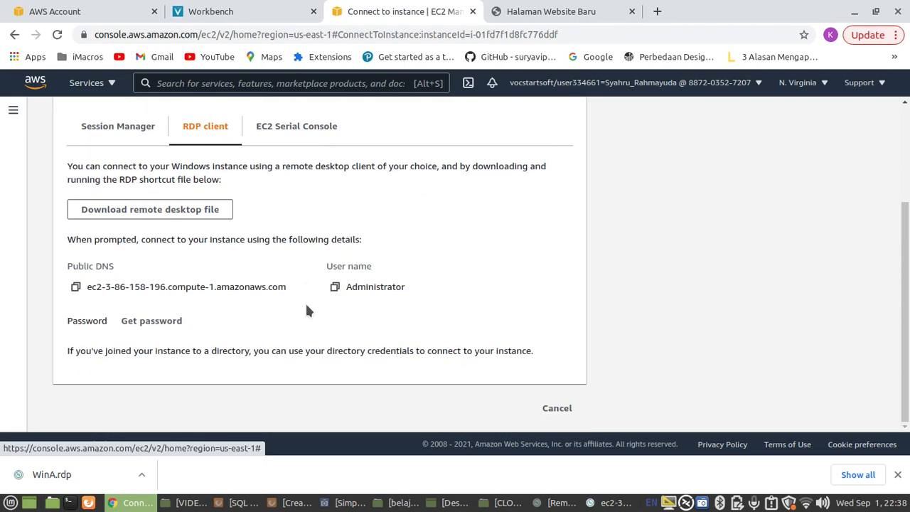
pyautogui.click(76, 288)
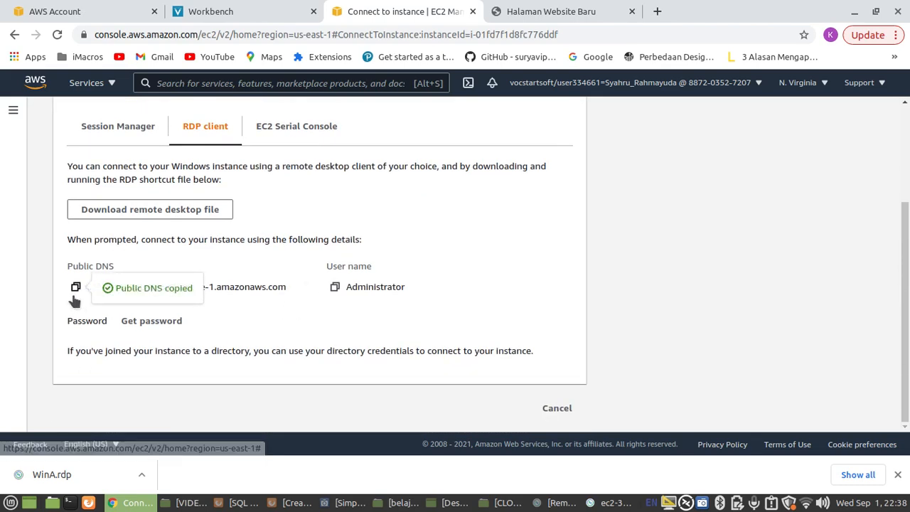
pyautogui.click(657, 11)
pyautogui.rightClick(646, 35)
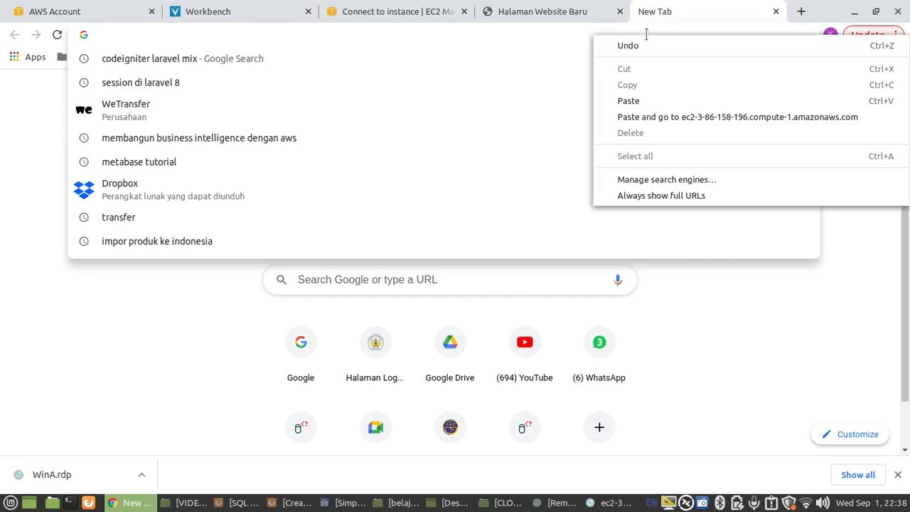
pyautogui.click(655, 100)
pyautogui.press('Return')
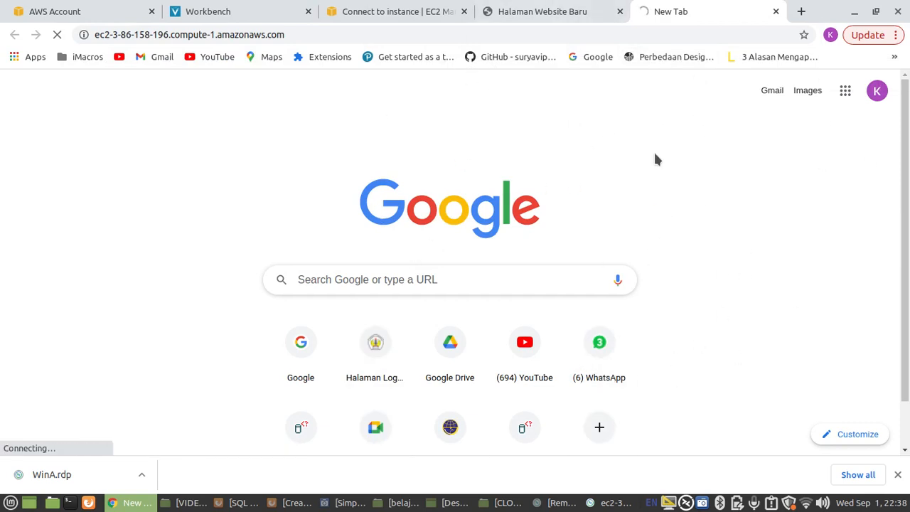
# Step: Back in the remote session, create a folder named webiste inside xampp's htdocs folder and open it
pyautogui.hotkey('alt', 'Tab')
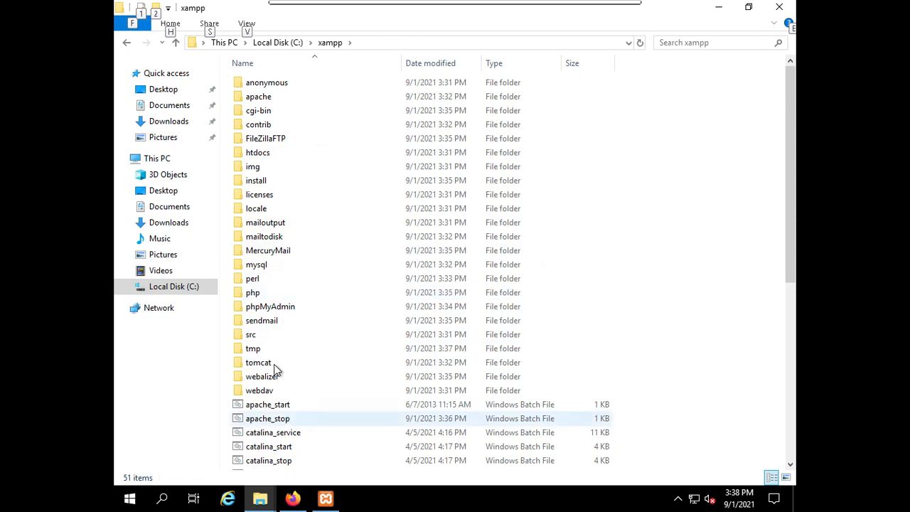
pyautogui.doubleClick(254, 157)
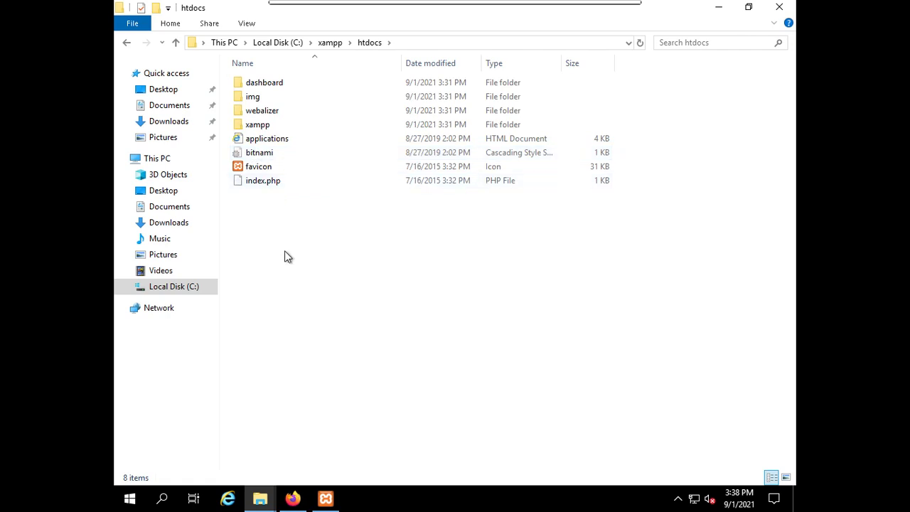
pyautogui.rightClick(285, 252)
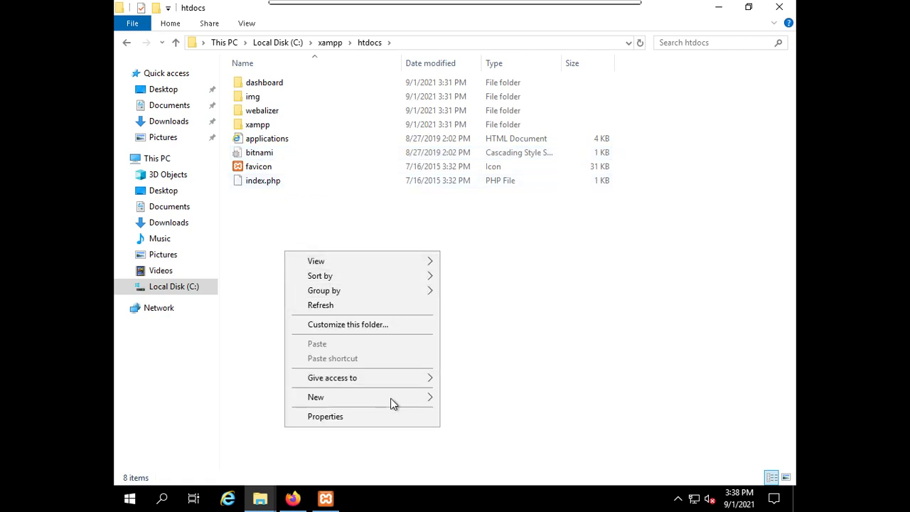
pyautogui.moveTo(391, 401)
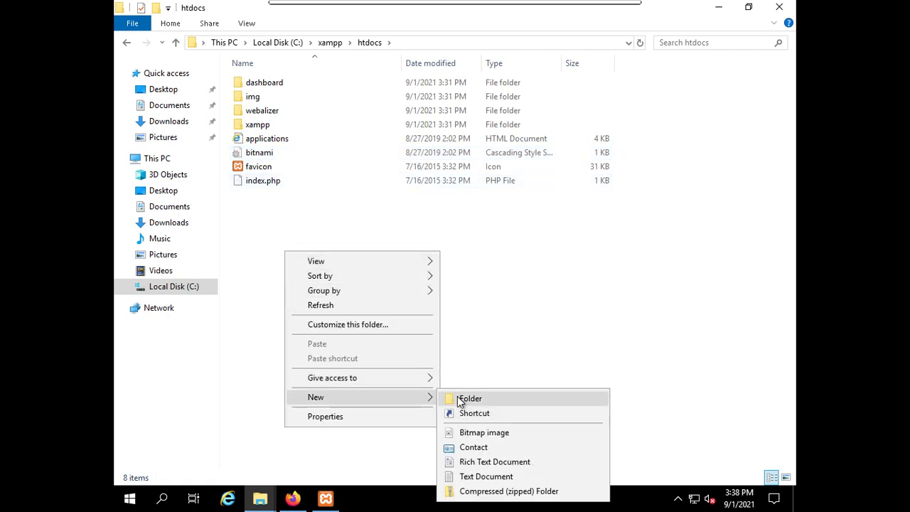
pyautogui.click(457, 398)
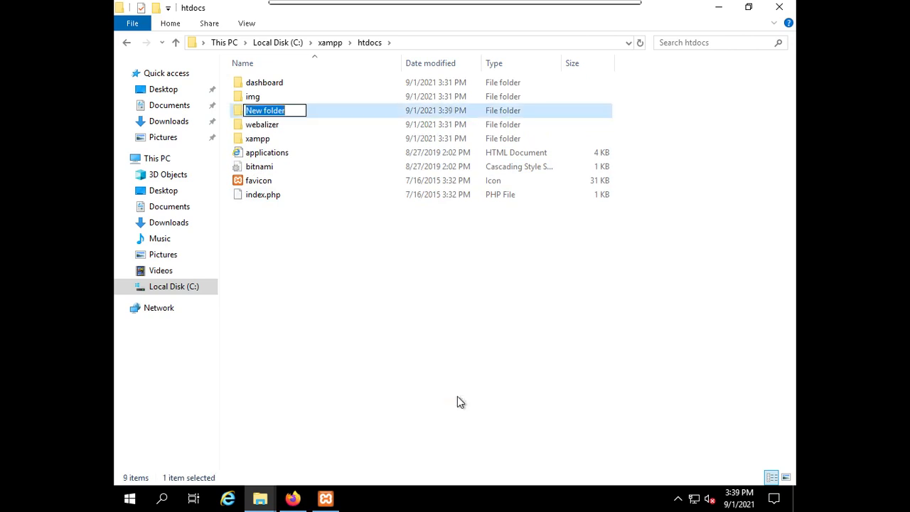
pyautogui.write('web')
pyautogui.write('site')
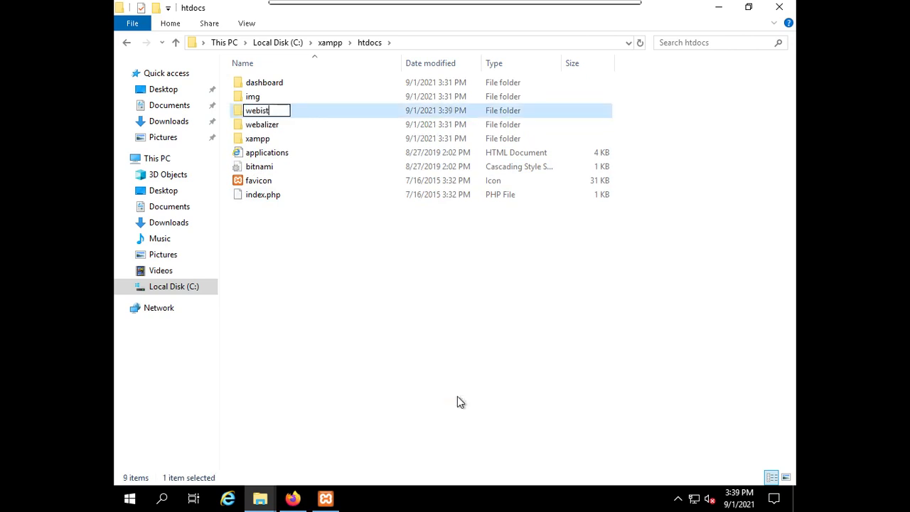
pyautogui.press('Return')
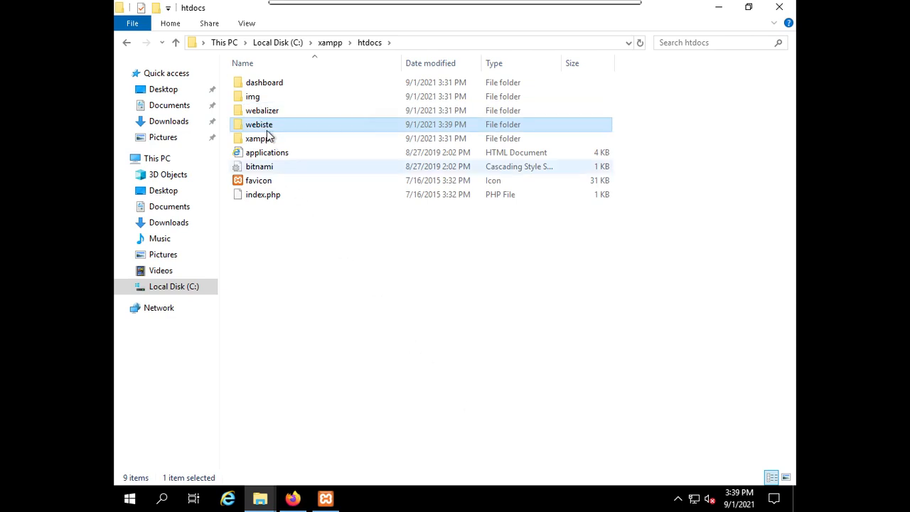
pyautogui.doubleClick(268, 134)
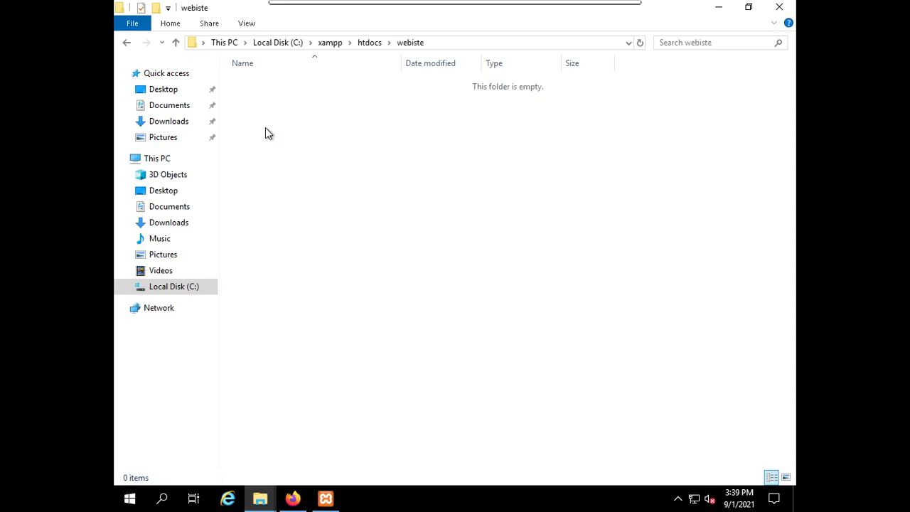
# Step: Minimize File Explorer and load the address locahost/ in a new tab of the remote session's Firefox
pyautogui.click(721, 9)
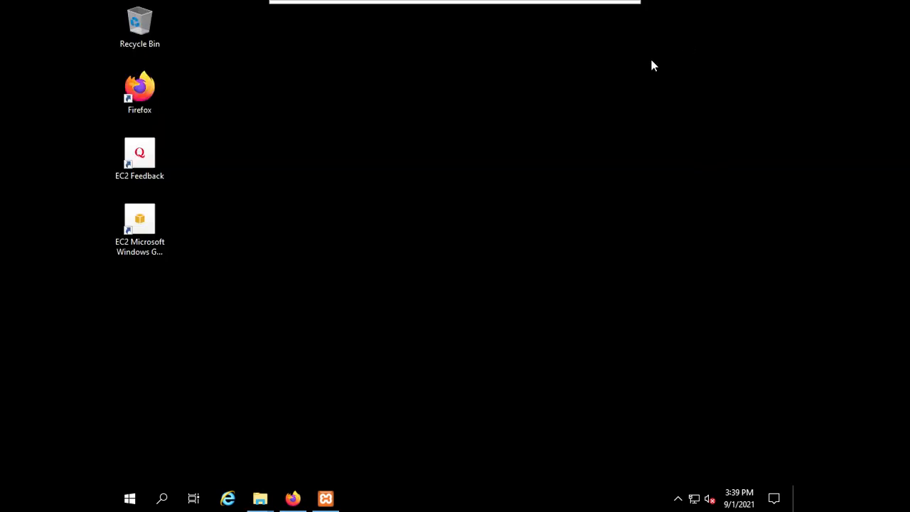
pyautogui.click(294, 500)
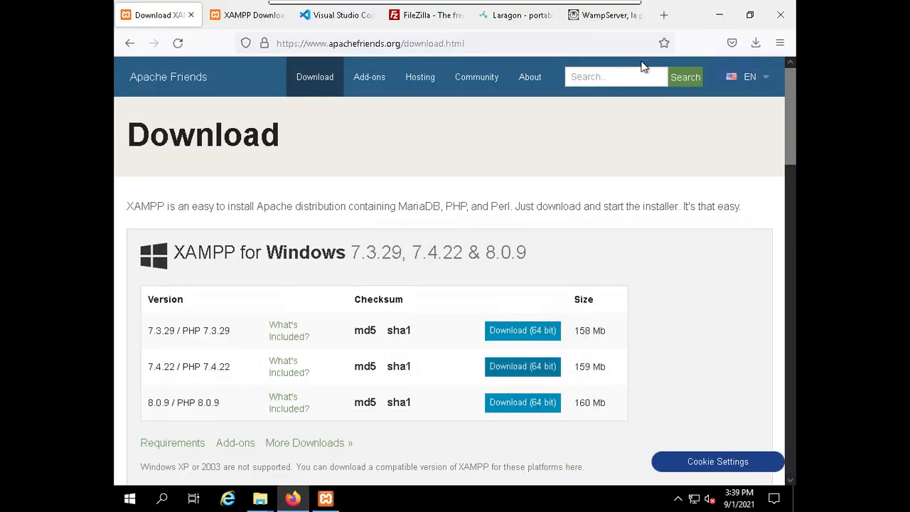
pyautogui.click(663, 14)
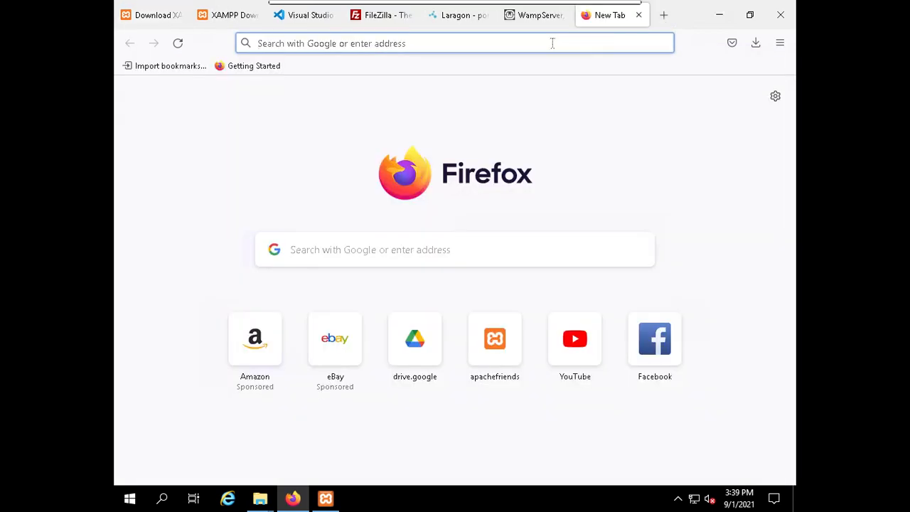
pyautogui.click(553, 44)
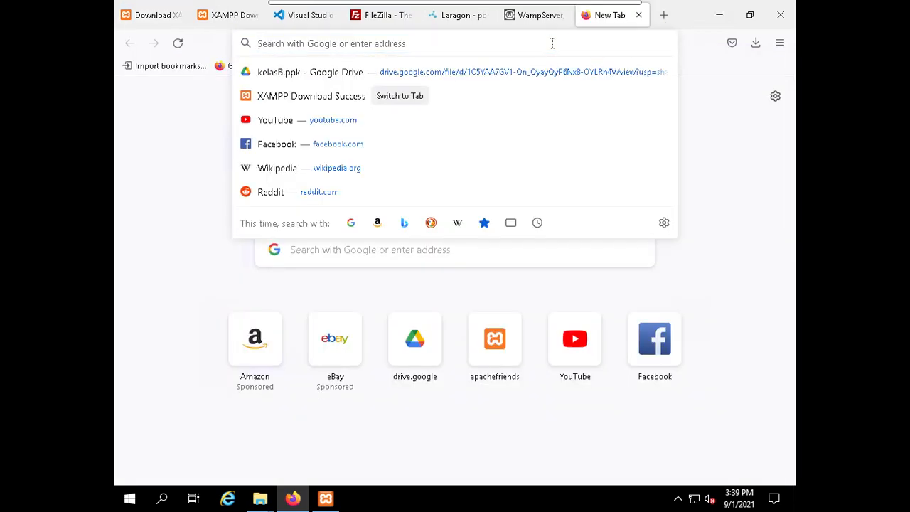
pyautogui.write('loca')
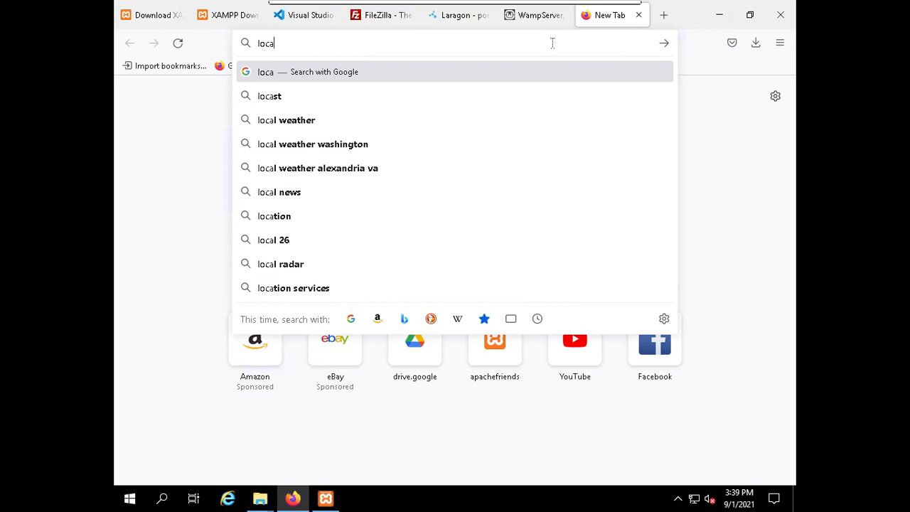
pyautogui.write('host/')
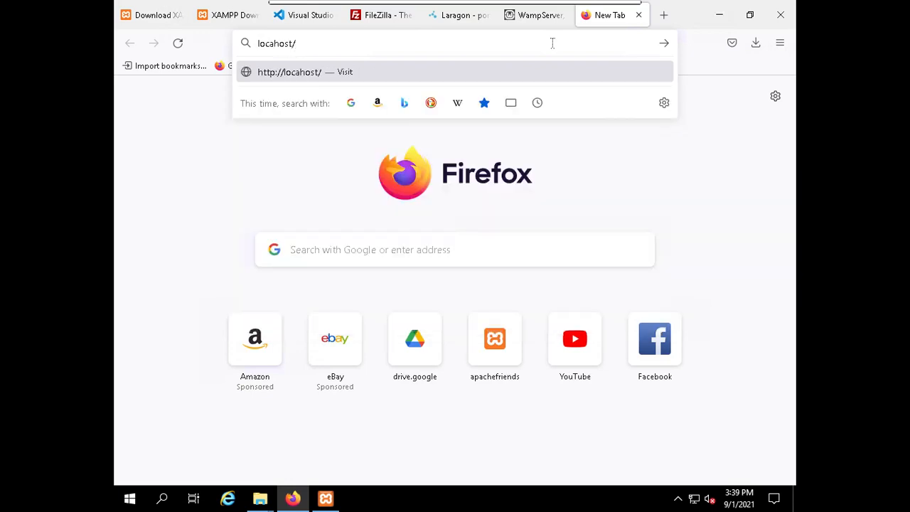
pyautogui.press('Return')
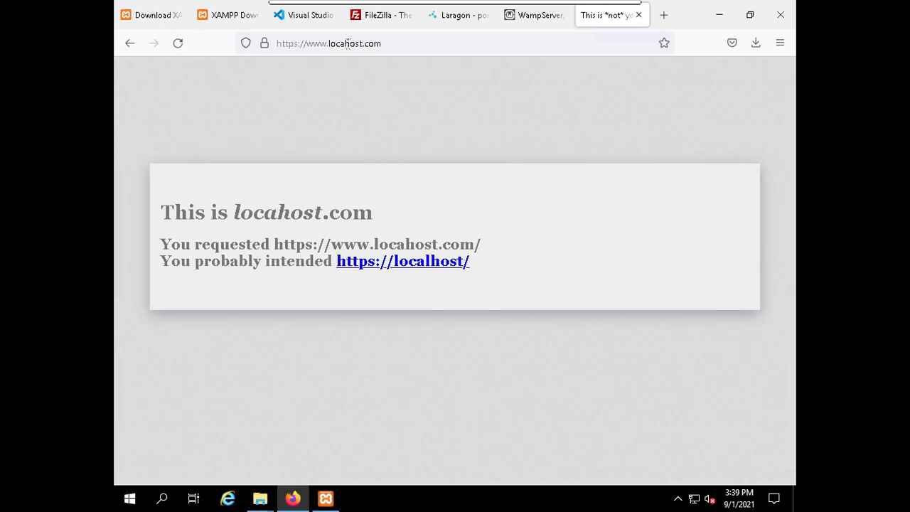
pyautogui.click(348, 44)
pyautogui.press('End')
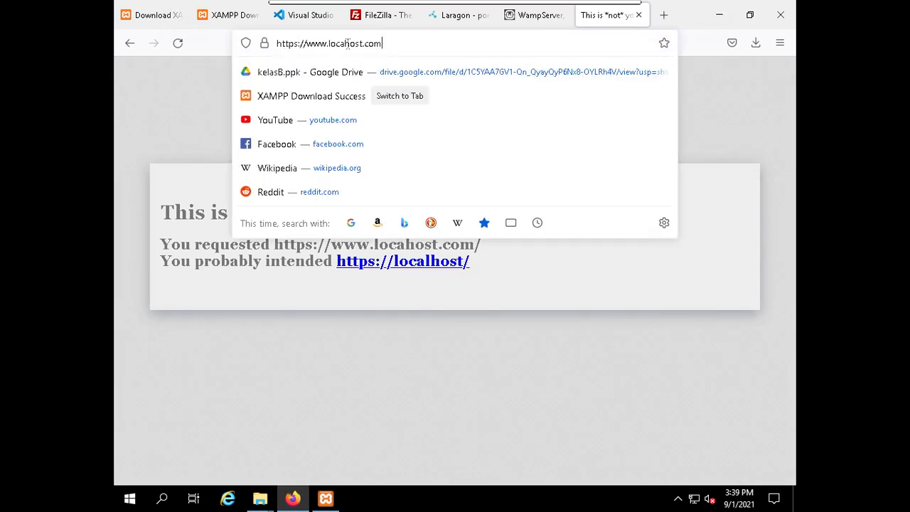
pyautogui.click(426, 266)
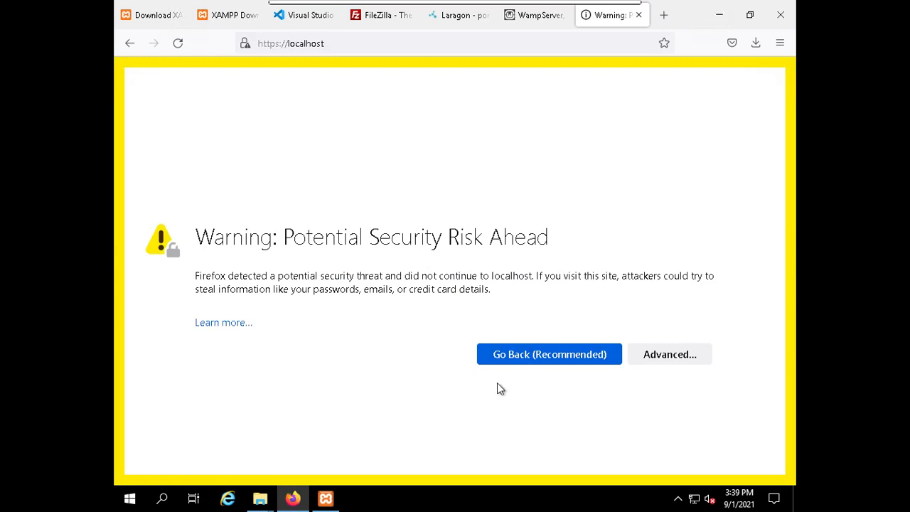
pyautogui.click(678, 354)
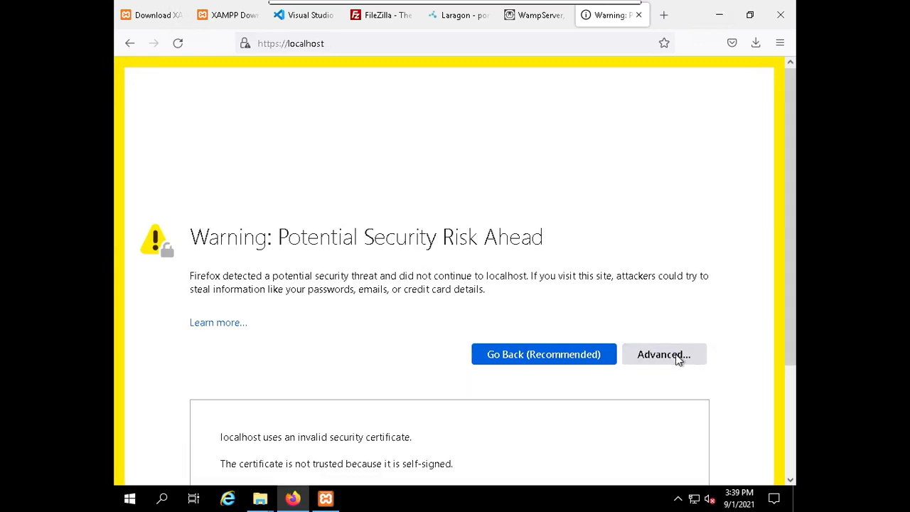
pyautogui.scroll(-1, 680, 360)
pyautogui.scroll(-2, 666, 361)
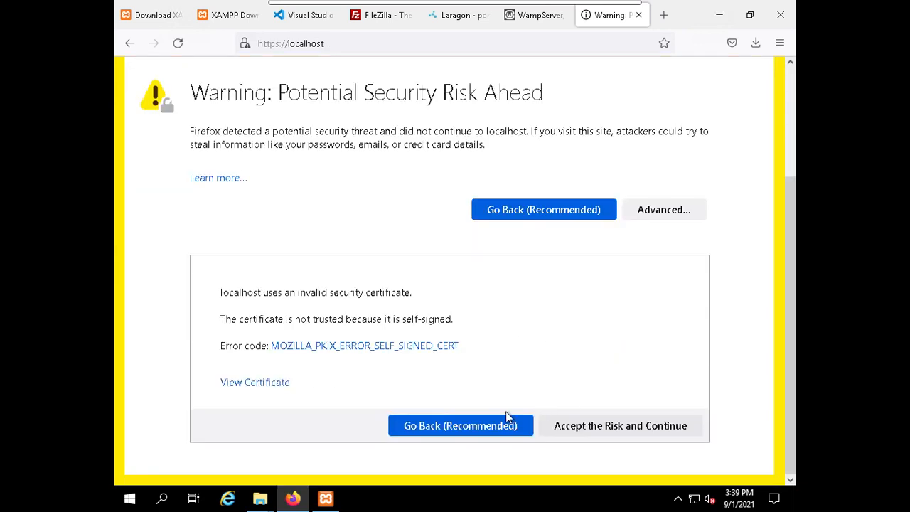
pyautogui.click(574, 426)
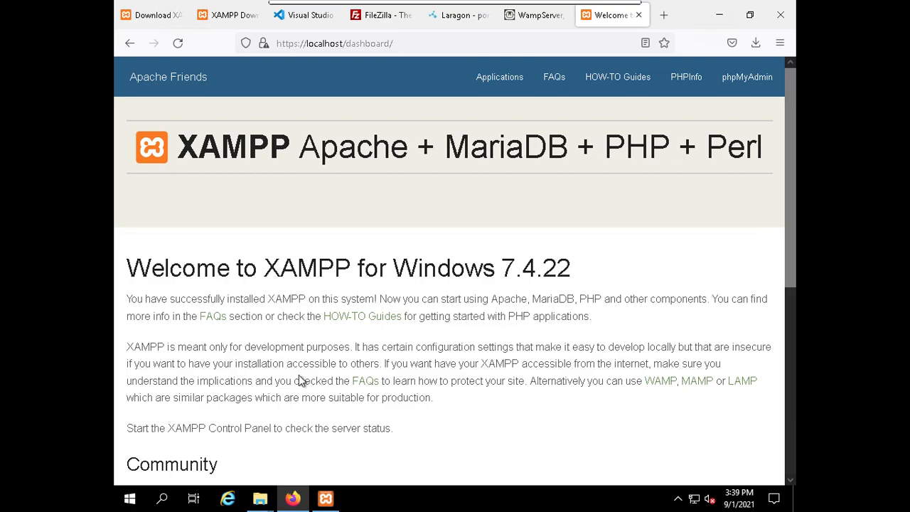
# Step: Switch to Chrome, copy the WinA instance's public IPv4 address from its summary, and load 3.86.158.196 in the tab still connecting to the public DNS
pyautogui.hotkey('alt', 'Tab')
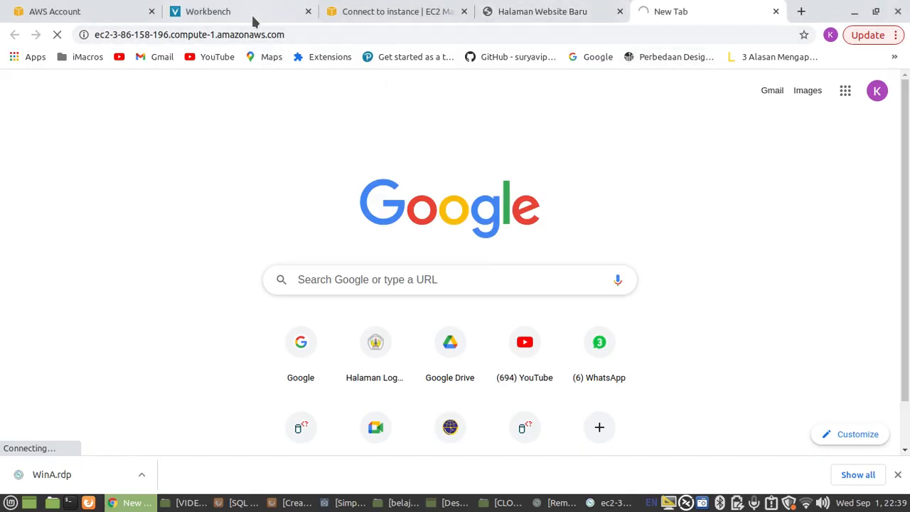
pyautogui.click(345, 11)
pyautogui.scroll(3, 344, 166)
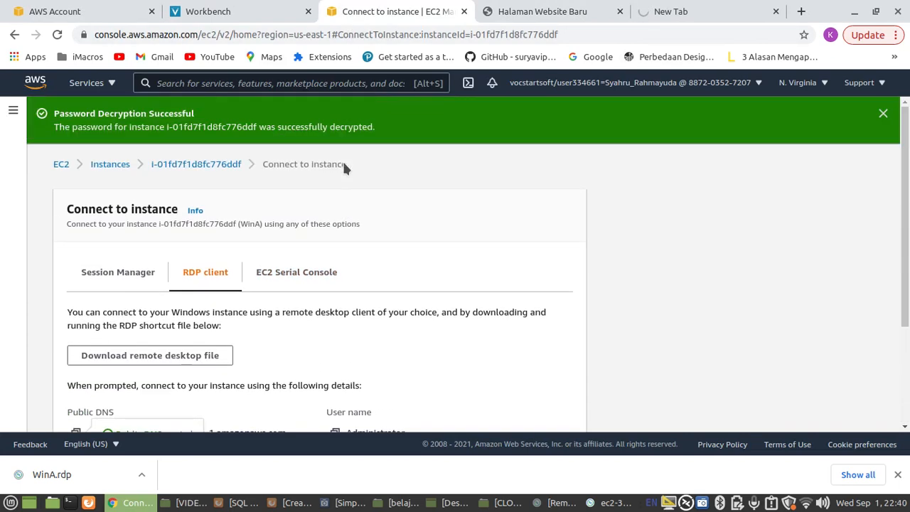
pyautogui.click(213, 164)
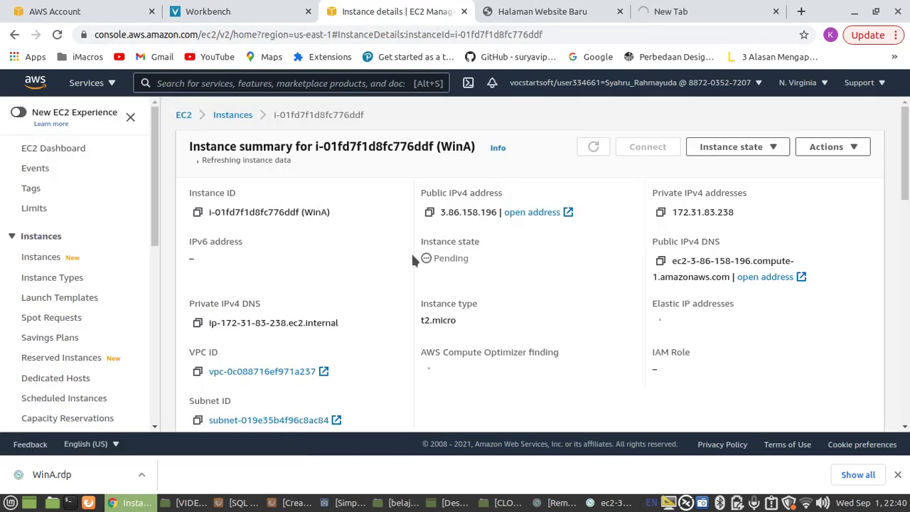
pyautogui.click(429, 212)
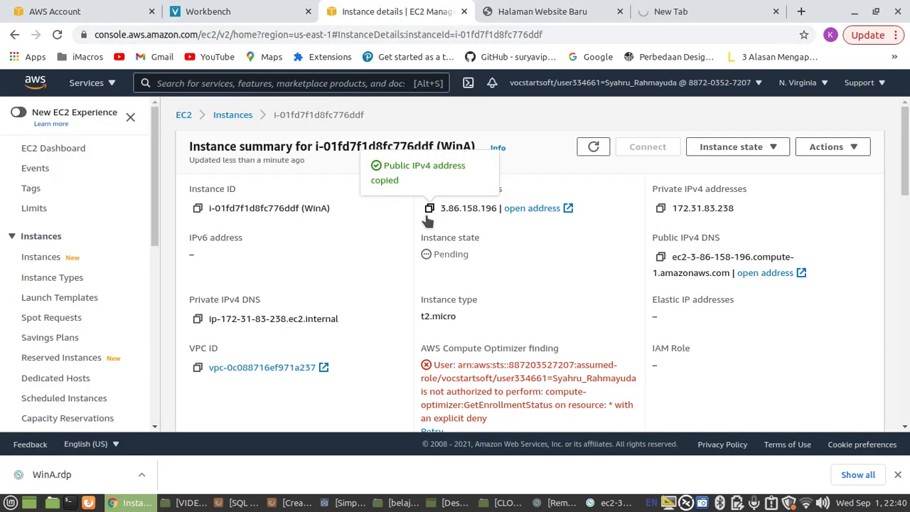
pyautogui.click(649, 14)
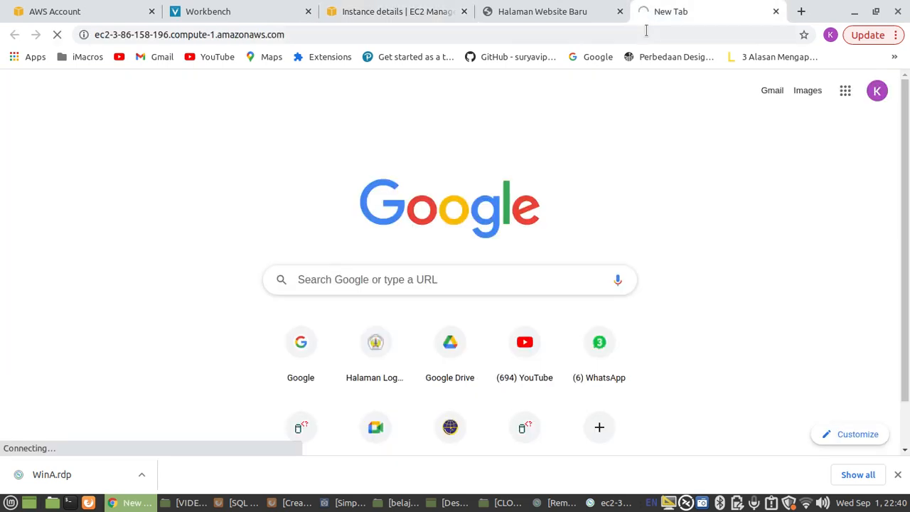
pyautogui.click(646, 30)
pyautogui.hotkey('ctrl', 'v')
pyautogui.press('Return')
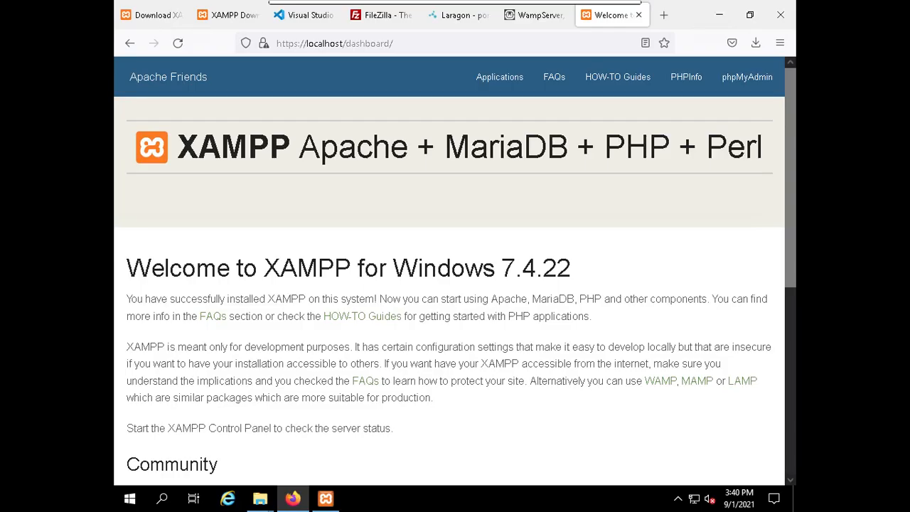
# Step: In the remote session, open Windows Security and go to its Firewall & network protection settings
pyautogui.click(132, 499)
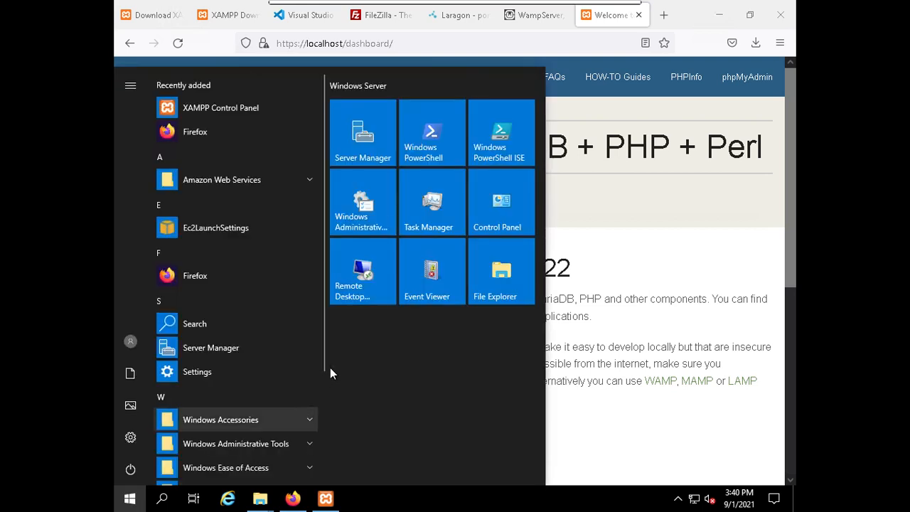
pyautogui.scroll(-3, 329, 369)
pyautogui.scroll(-2, 254, 433)
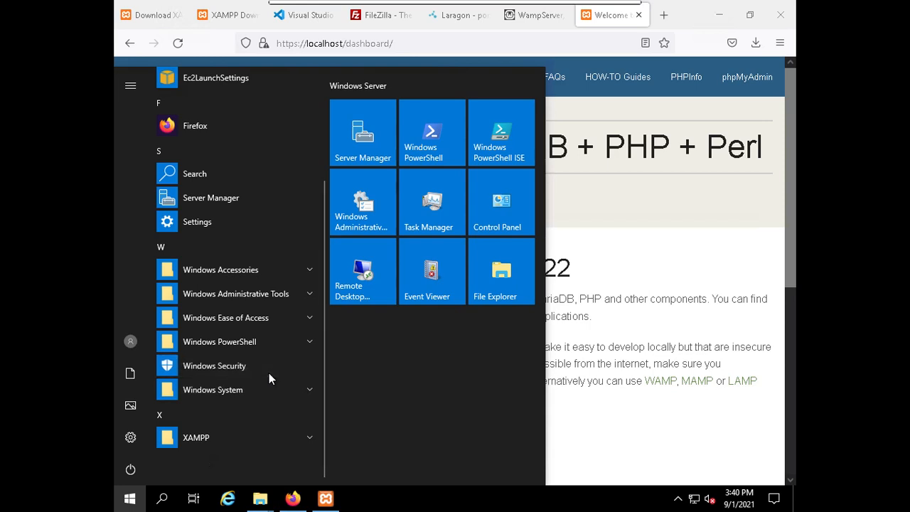
pyautogui.click(269, 374)
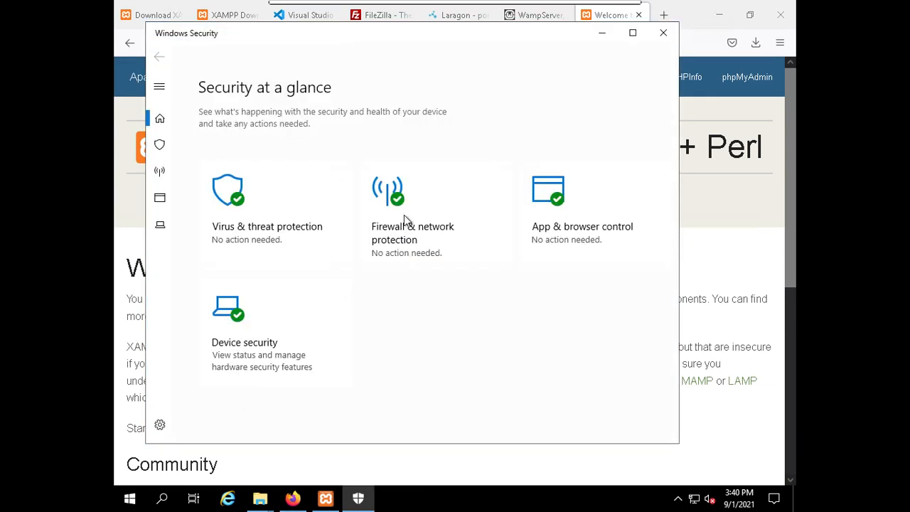
pyautogui.click(409, 239)
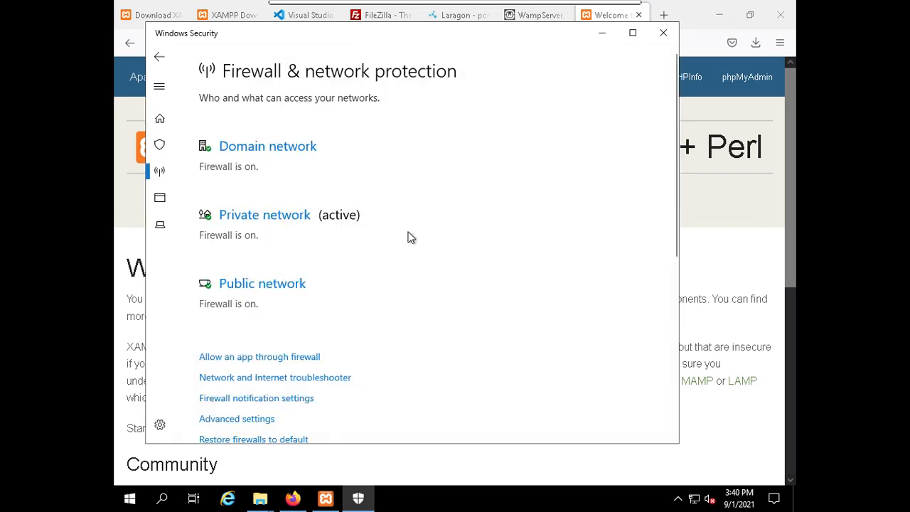
# Step: Turn off Windows Defender Firewall for the domain network and return to the firewall overview
pyautogui.click(268, 153)
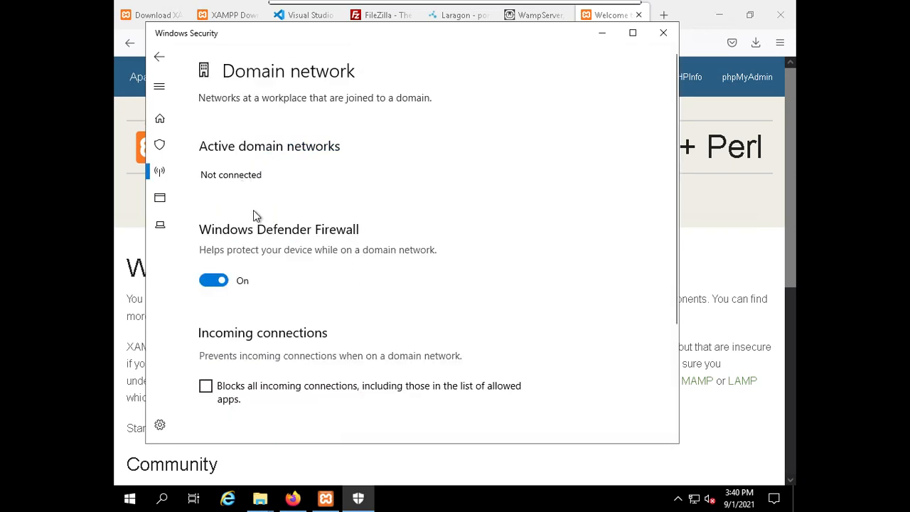
pyautogui.click(158, 57)
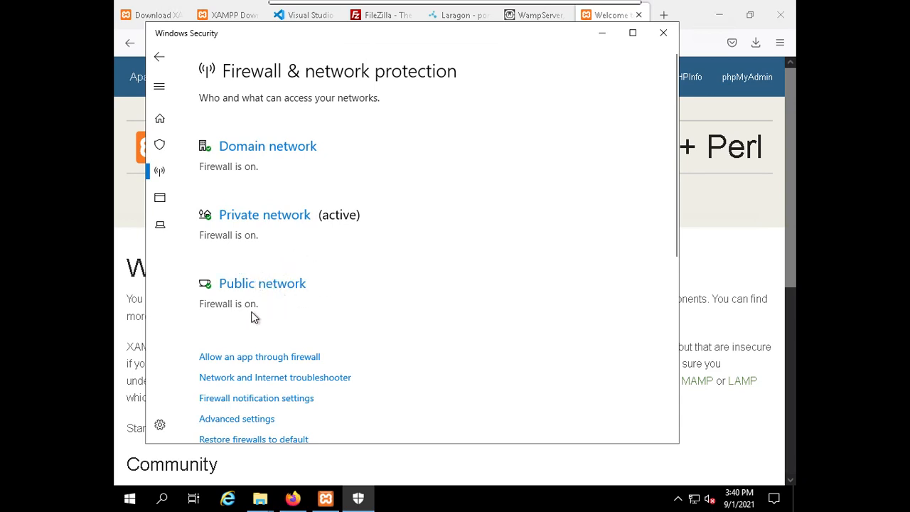
pyautogui.click(275, 149)
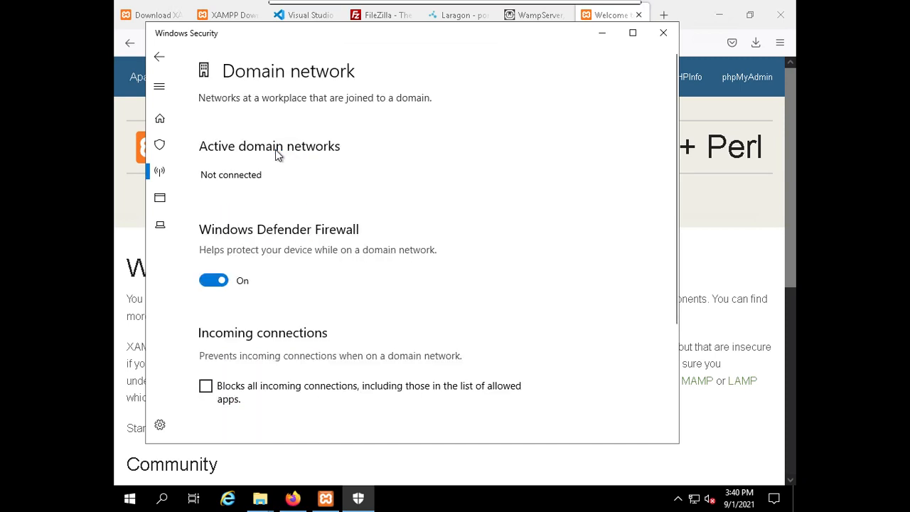
pyautogui.click(215, 281)
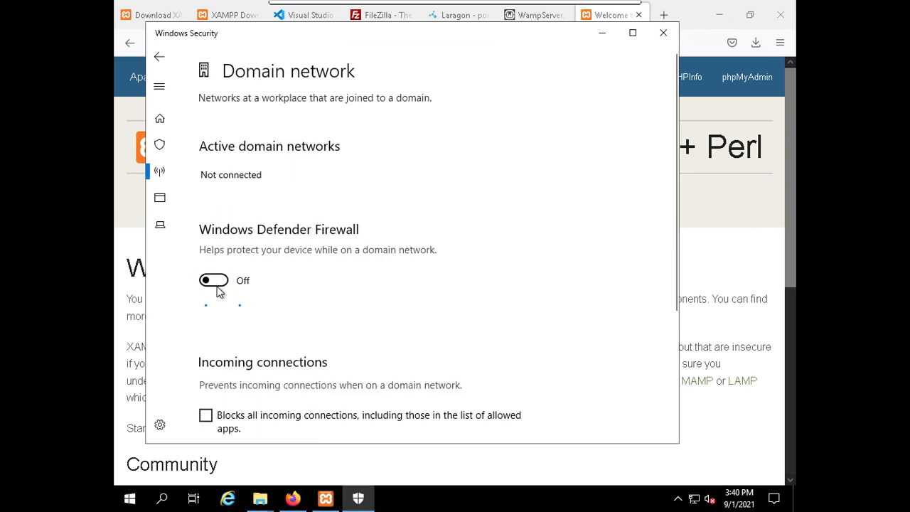
pyautogui.click(168, 57)
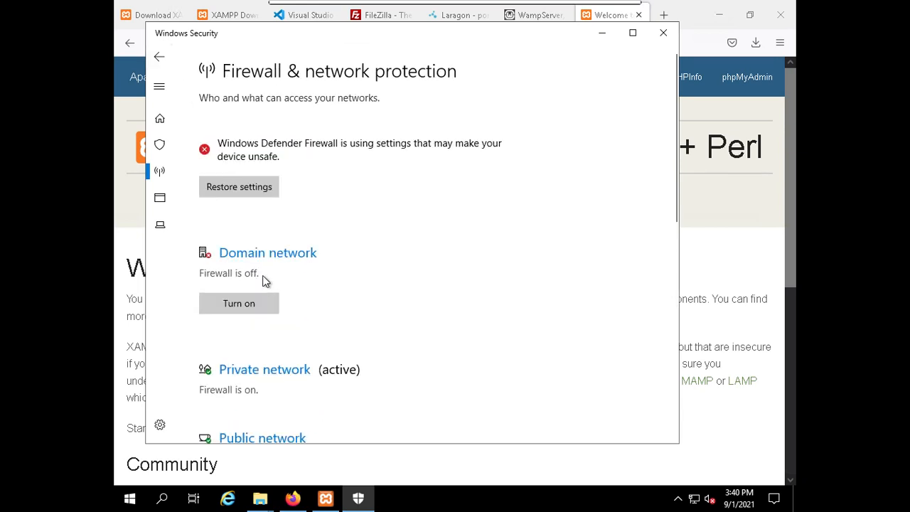
# Step: Turn off Windows Defender Firewall for the private network and return to the firewall overview to check each network's status
pyautogui.scroll(-3, 277, 370)
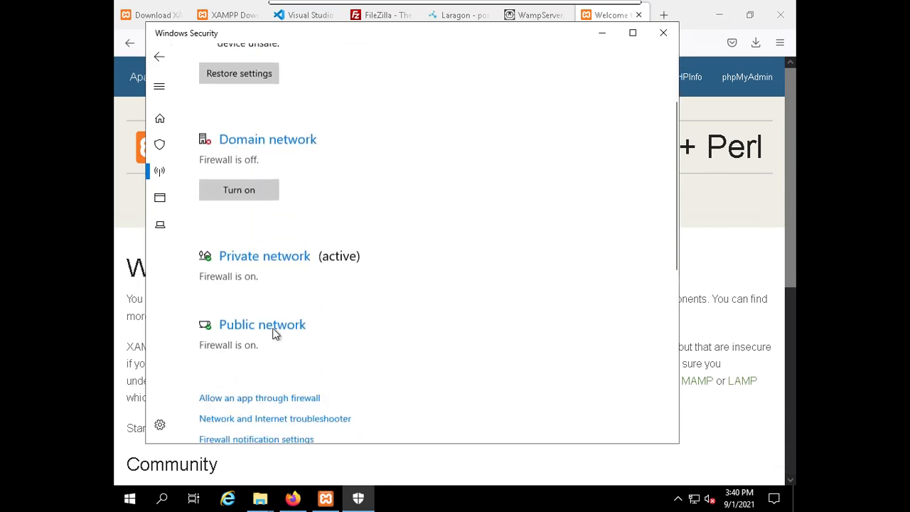
pyautogui.scroll(-1, 276, 283)
pyautogui.click(274, 254)
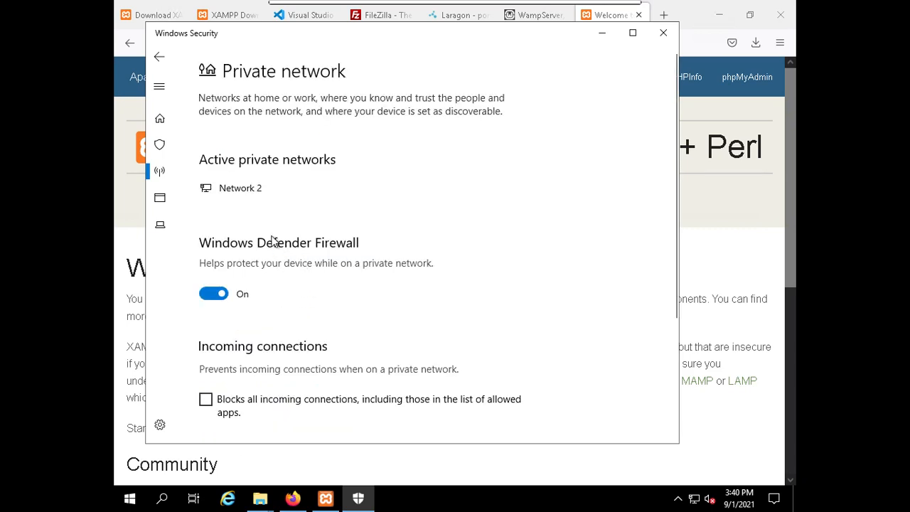
pyautogui.click(221, 294)
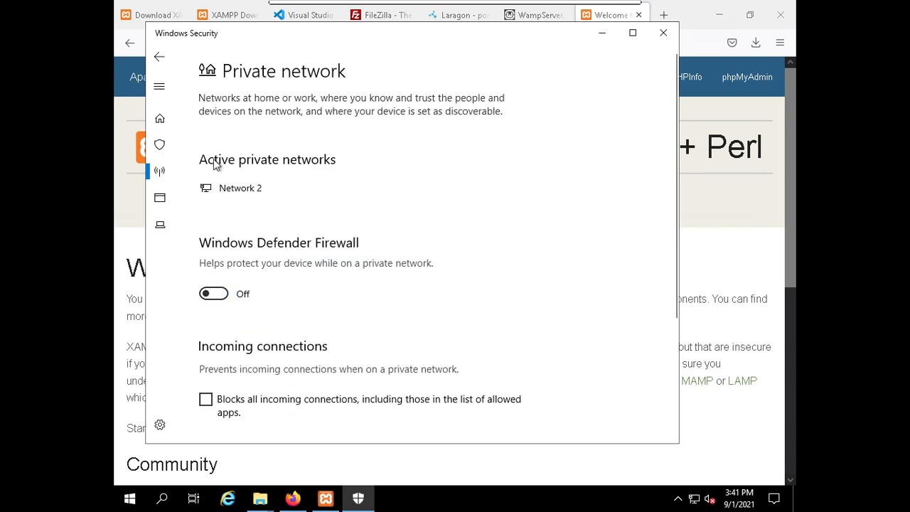
pyautogui.click(160, 63)
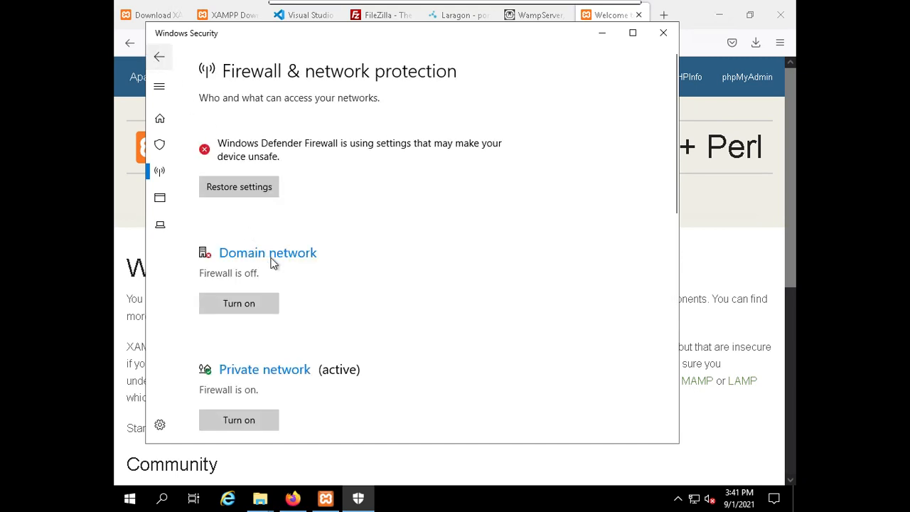
pyautogui.scroll(-3, 327, 348)
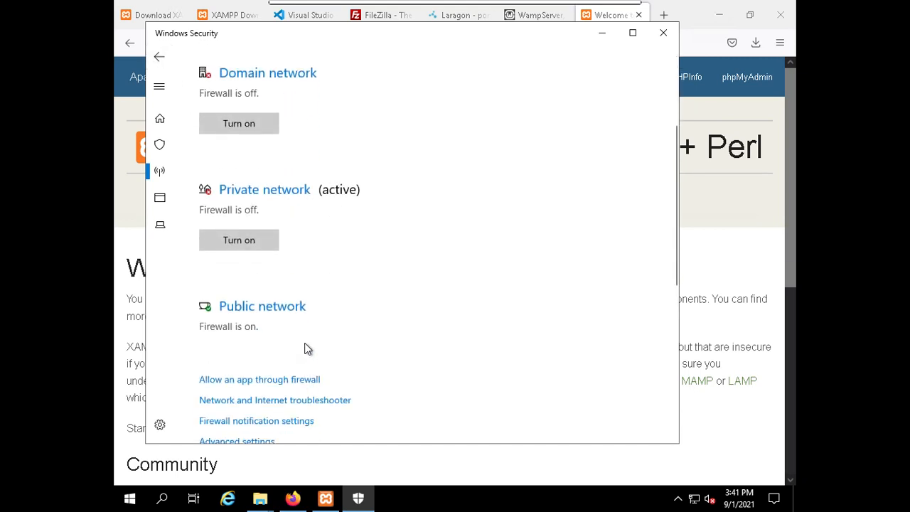
pyautogui.scroll(3, 307, 348)
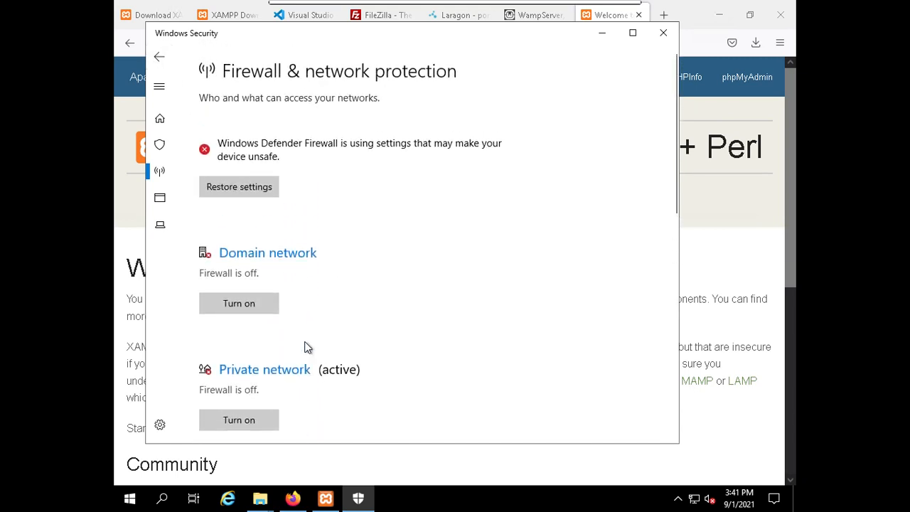
# Step: Turn Windows Defender Firewall back on for the private and domain networks and minimize Windows Security
pyautogui.scroll(-2, 307, 348)
pyautogui.click(270, 364)
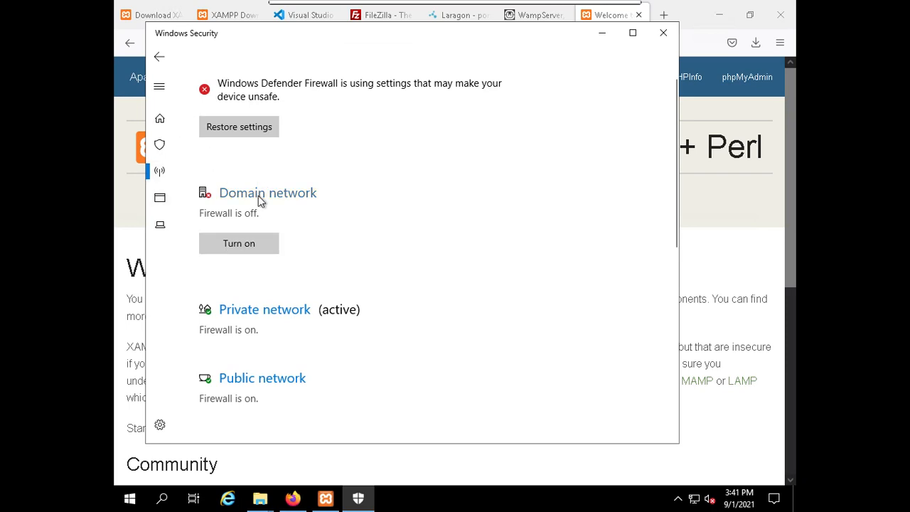
pyautogui.scroll(2, 286, 236)
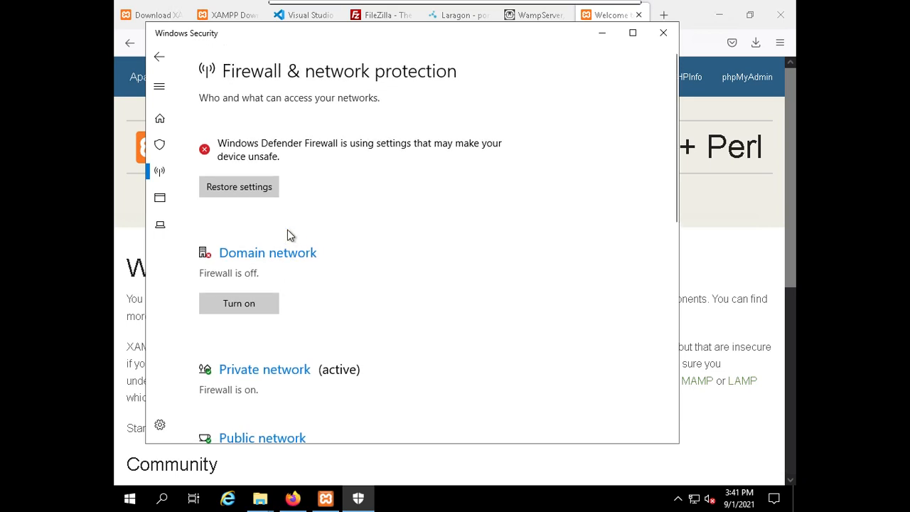
pyautogui.scroll(-8, 288, 235)
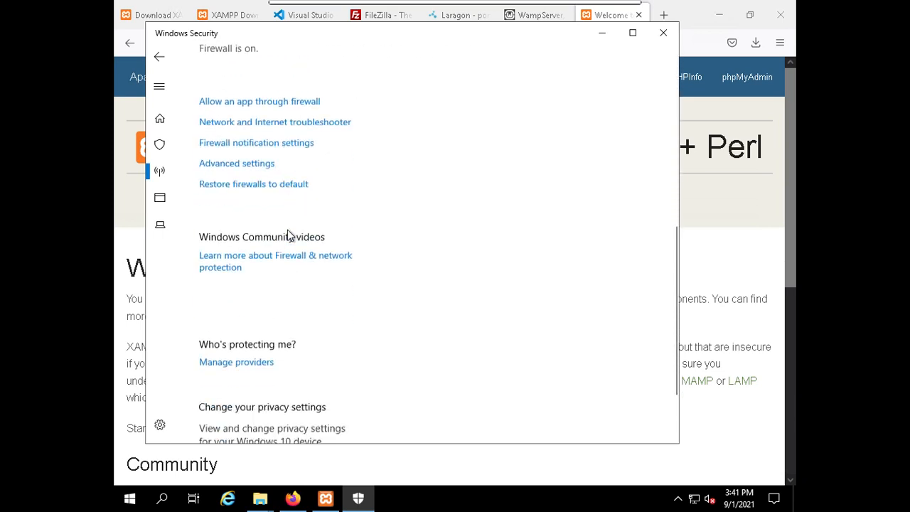
pyautogui.scroll(5, 289, 235)
pyautogui.scroll(2, 288, 236)
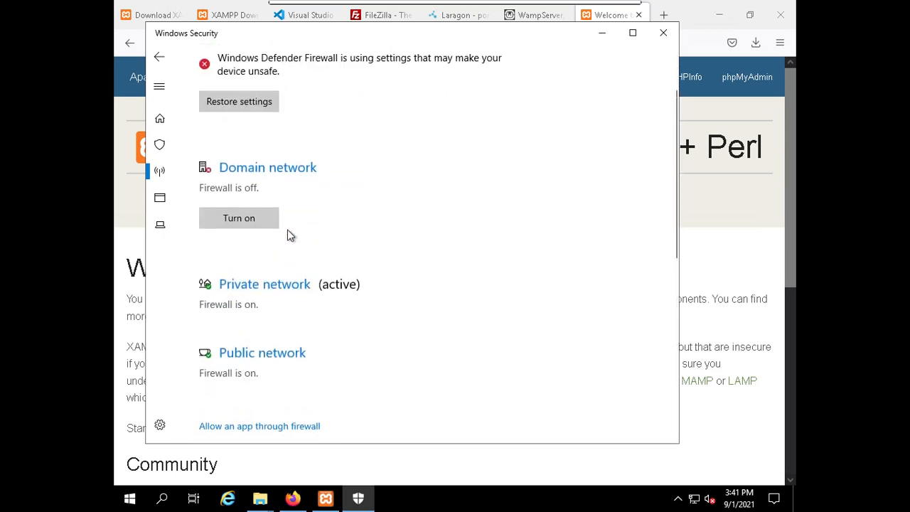
pyautogui.click(160, 58)
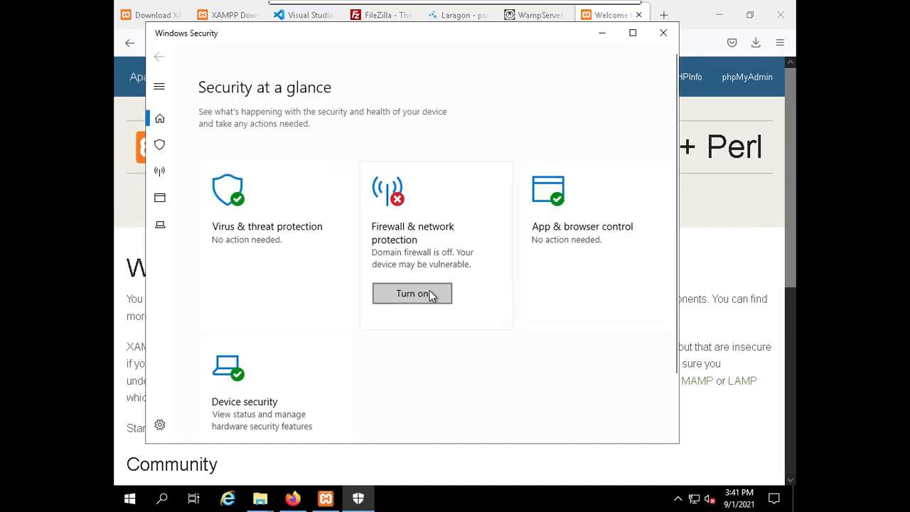
pyautogui.click(393, 240)
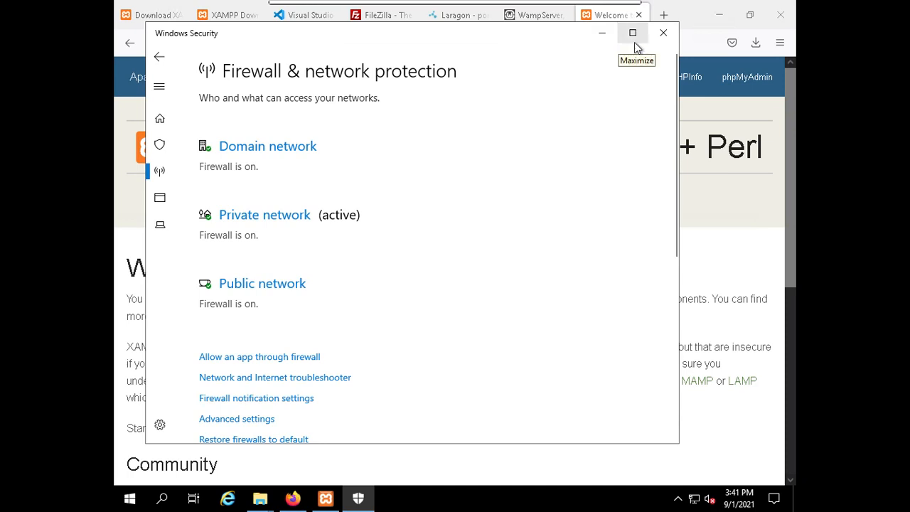
pyautogui.click(613, 39)
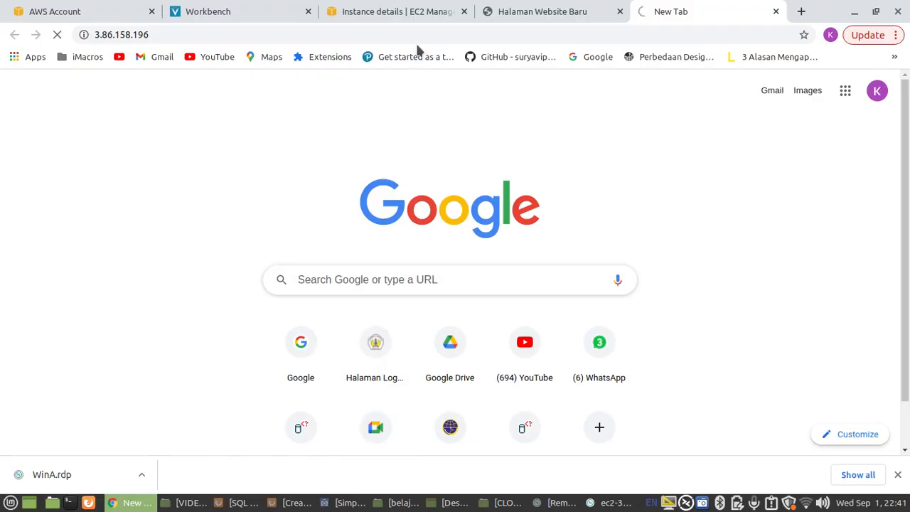
# Step: Switch to Chrome and load 3.86.158.196 again, looking briefly at the remote session while the page is connecting
pyautogui.click(415, 34)
pyautogui.press('Return')
pyautogui.click(589, 504)
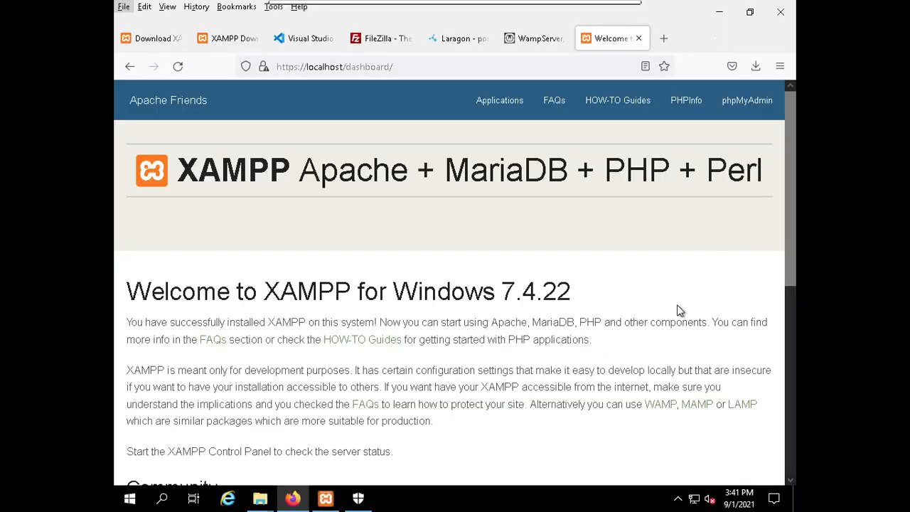
pyautogui.hotkey('alt', 'Tab')
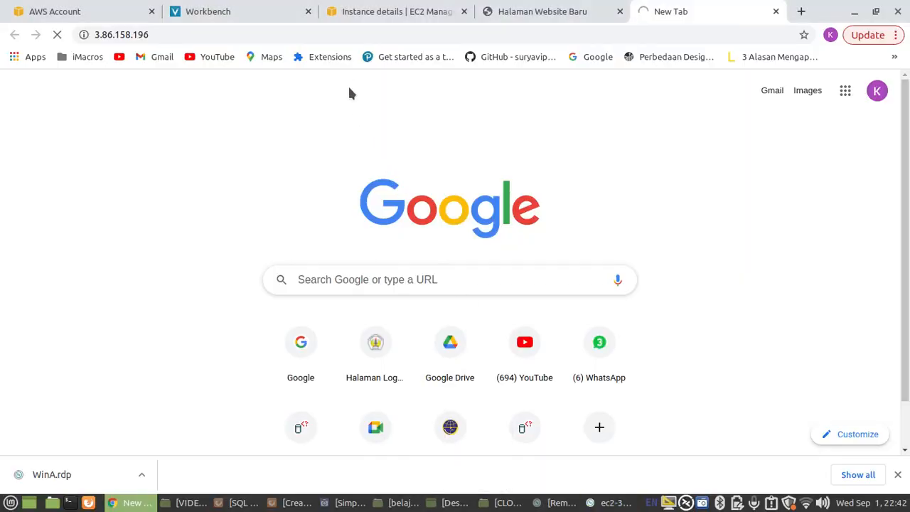
pyautogui.click(342, 34)
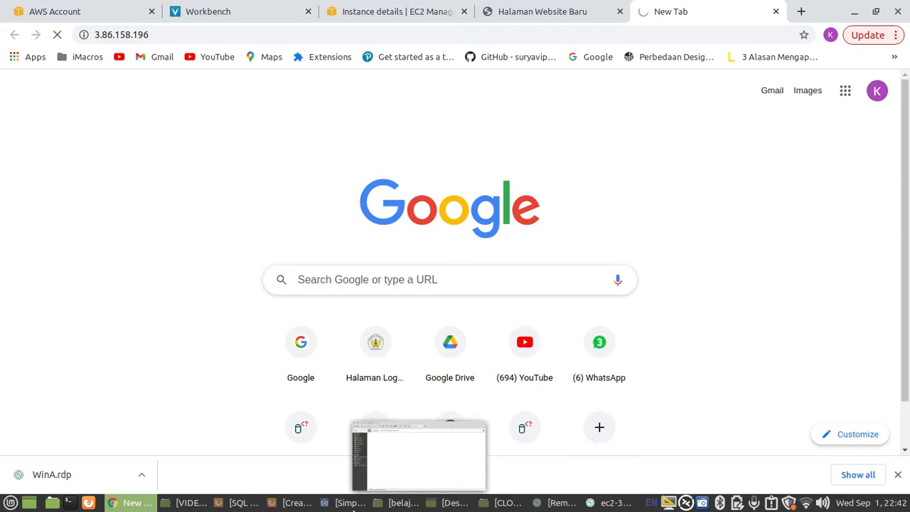
pyautogui.click(332, 504)
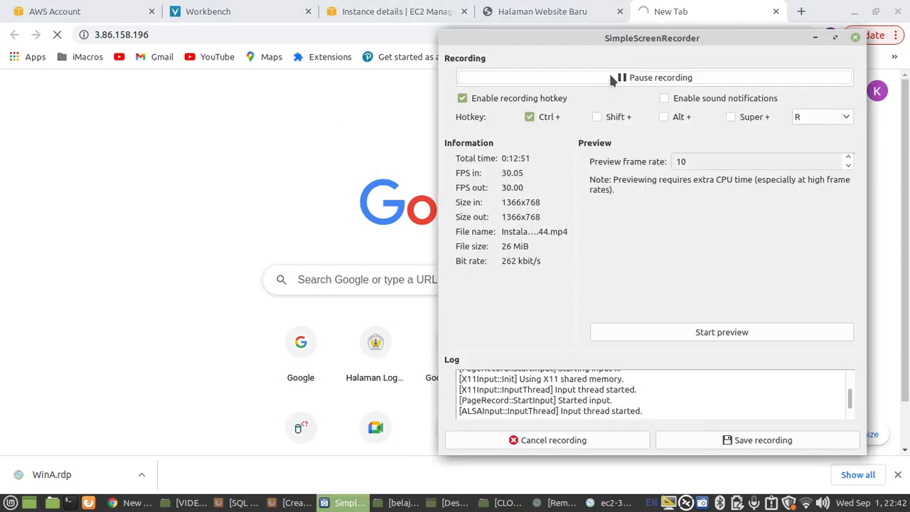
pyautogui.click(816, 38)
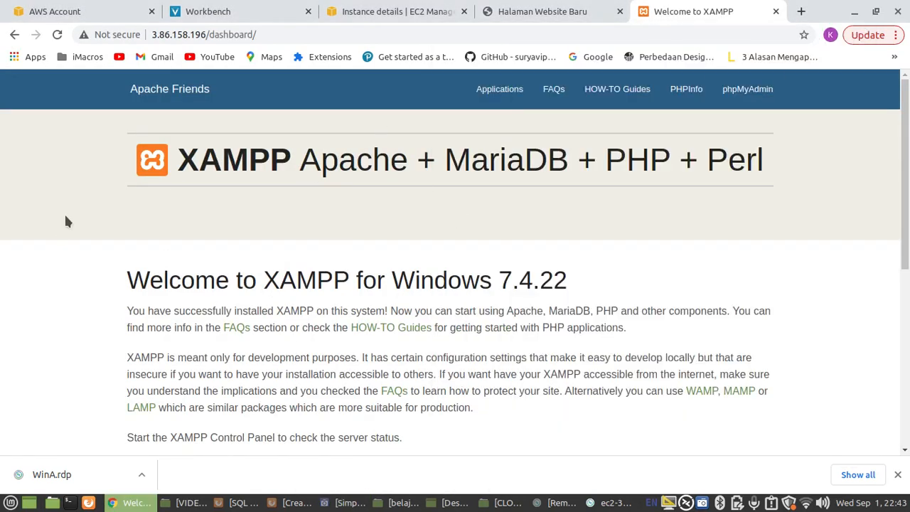
# Step: Reload the XAMPP dashboard at 3.86.158.196/dashboard/
pyautogui.click(260, 34)
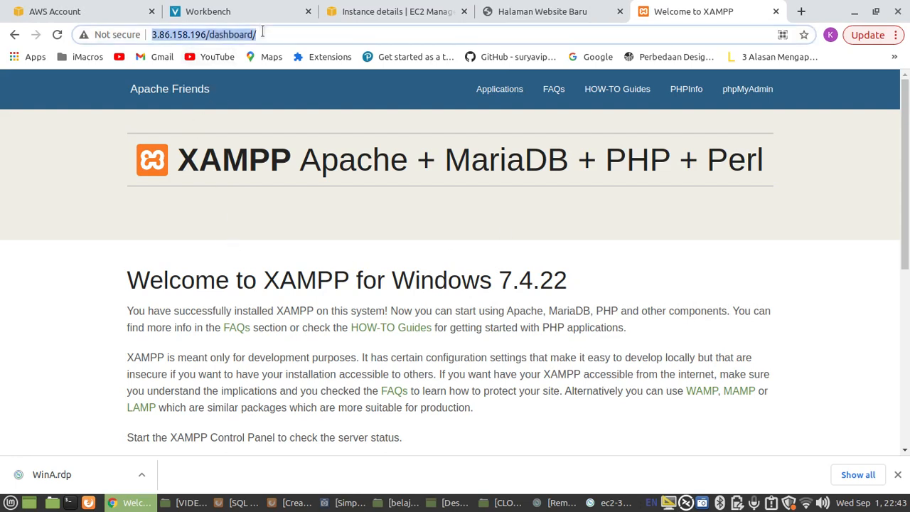
pyautogui.press('Return')
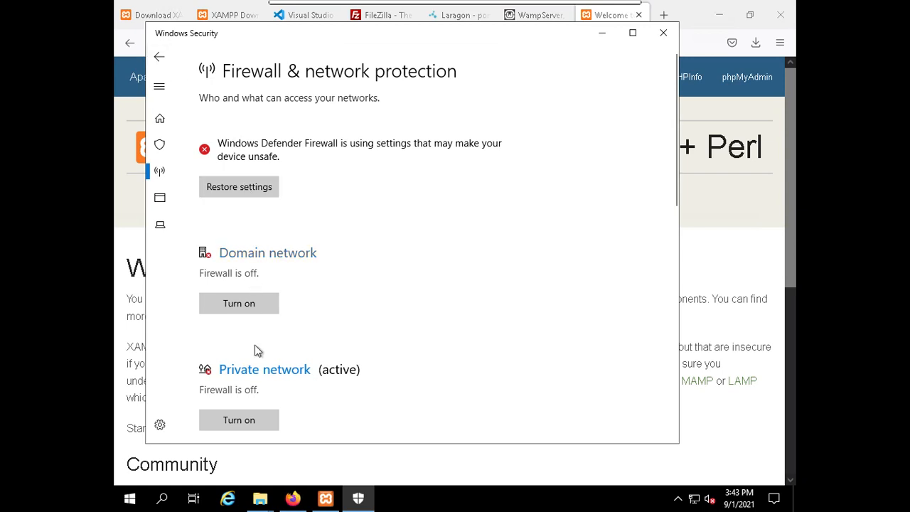
# Step: In the remote session, close Windows Security and bring up the webiste folder inside C:\xampp\htdocs
pyautogui.click(662, 34)
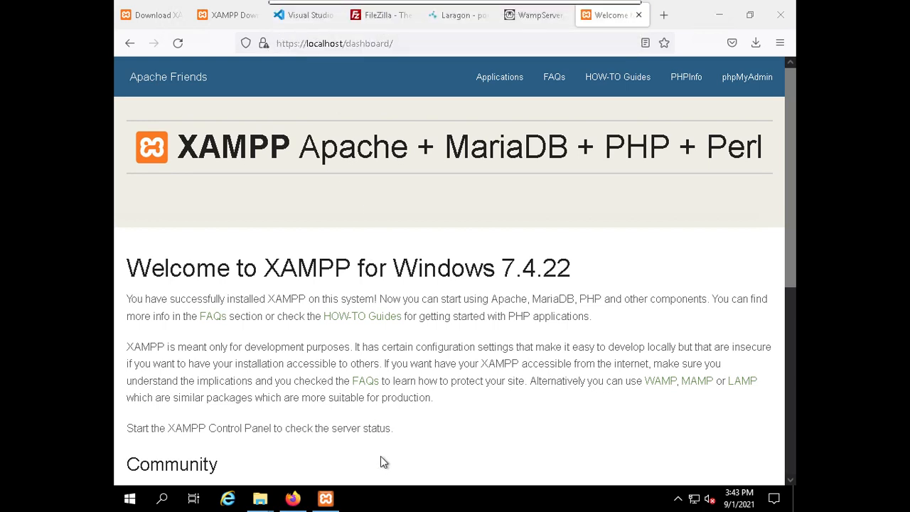
pyautogui.moveTo(260, 498)
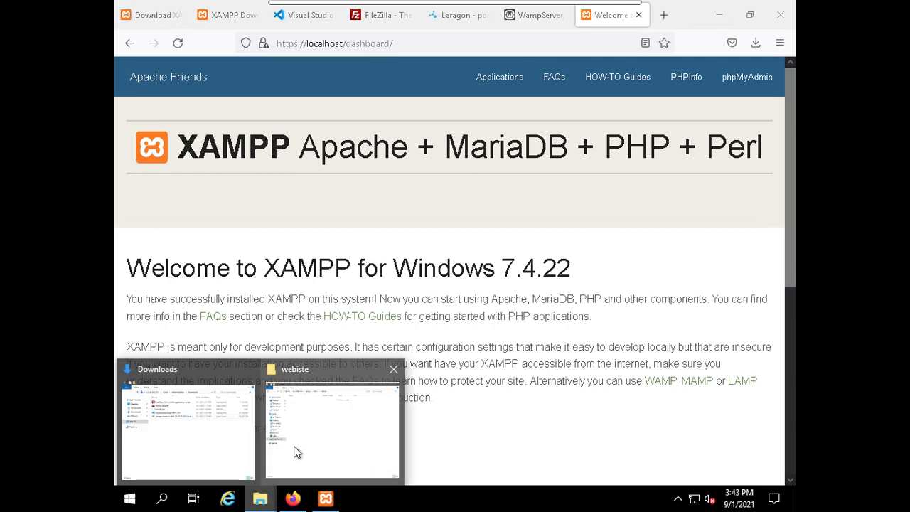
pyautogui.moveTo(297, 452)
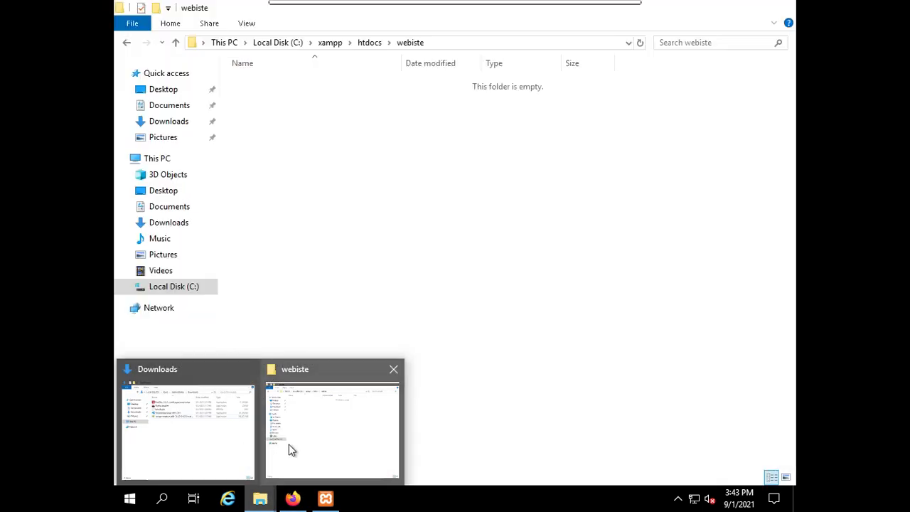
pyautogui.click(292, 450)
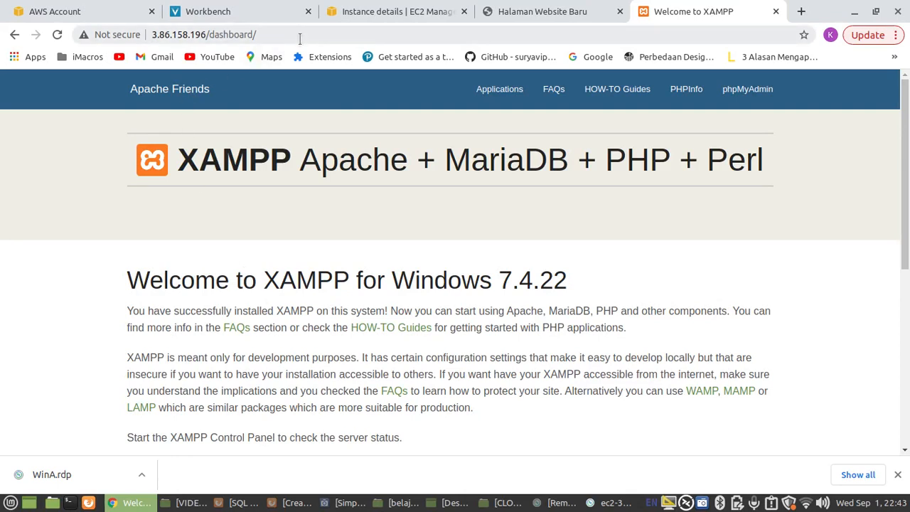
# Step: Switch to Chrome and try to load 3.86.158.196/website in place of the XAMPP dashboard address
pyautogui.click(299, 35)
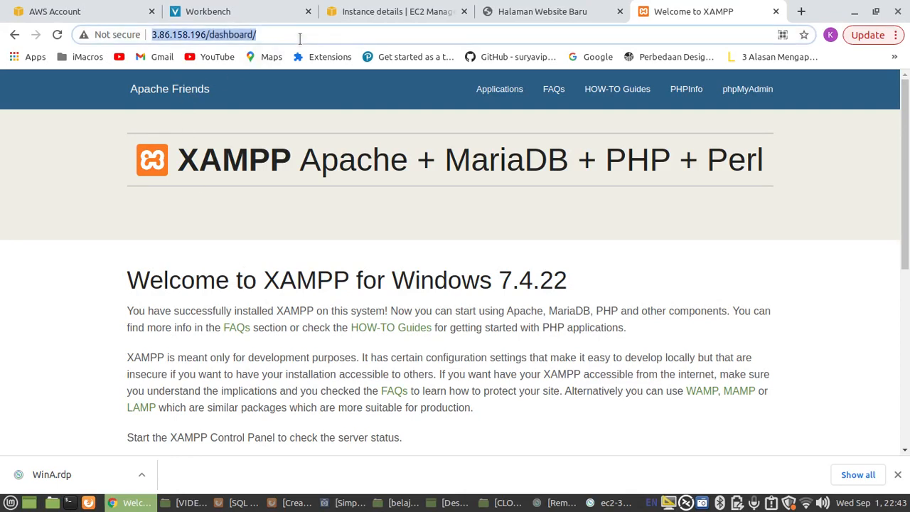
pyautogui.click(300, 36)
pyautogui.press('BackSpace')
pyautogui.press('BackSpace')
pyautogui.press('BackSpace')
pyautogui.press('BackSpace')
pyautogui.press('BackSpace')
pyautogui.press('BackSpace')
pyautogui.press('BackSpace')
pyautogui.press('BackSpace')
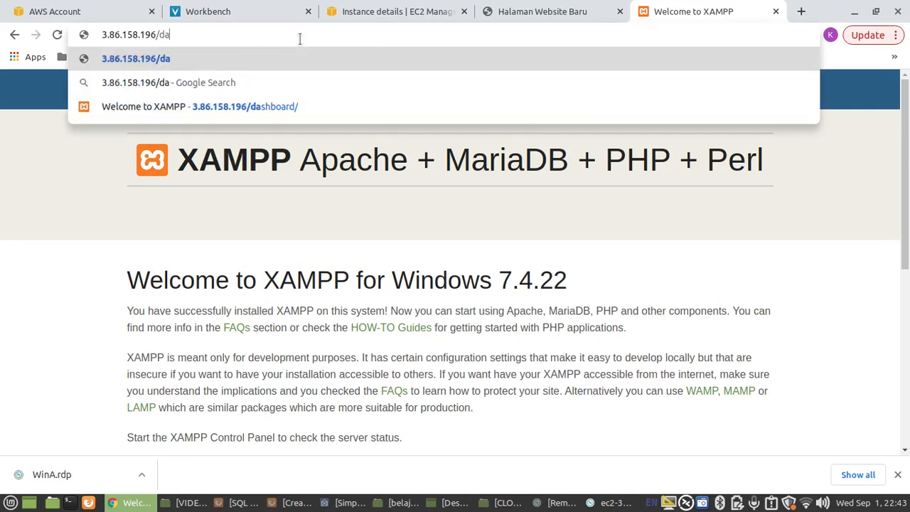
pyautogui.press('BackSpace')
pyautogui.write('webist')
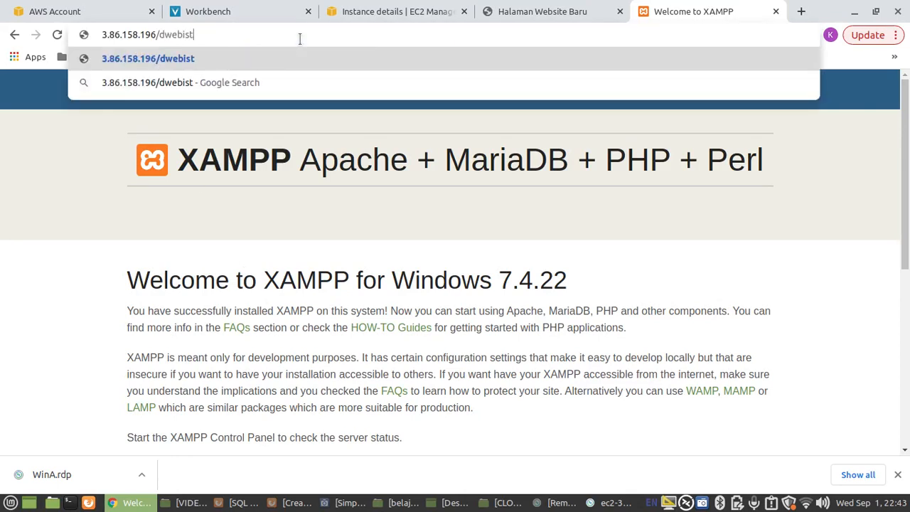
pyautogui.press('BackSpace')
pyautogui.press('BackSpace')
pyautogui.press('BackSpace')
pyautogui.press('BackSpace')
pyautogui.press('BackSpace')
pyautogui.press('BackSpace')
pyautogui.press('BackSpace')
pyautogui.write('we')
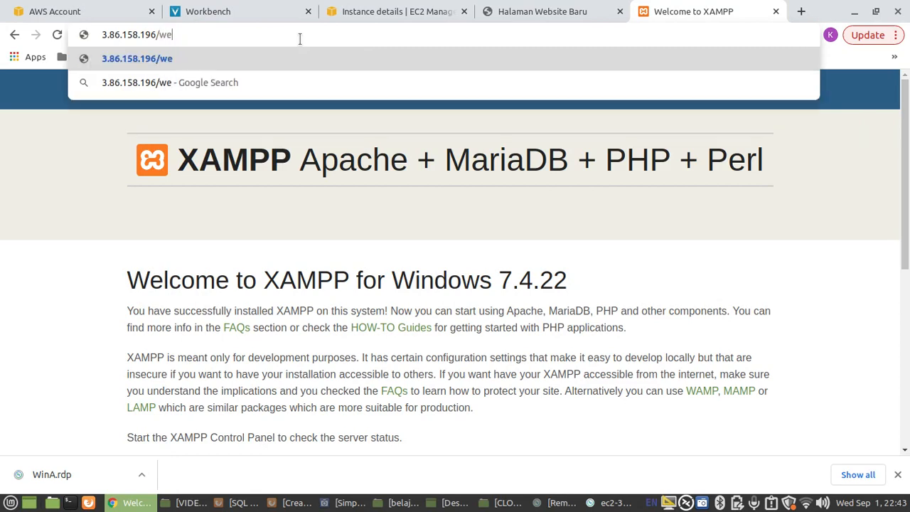
pyautogui.write('bsite')
pyautogui.press('Return')
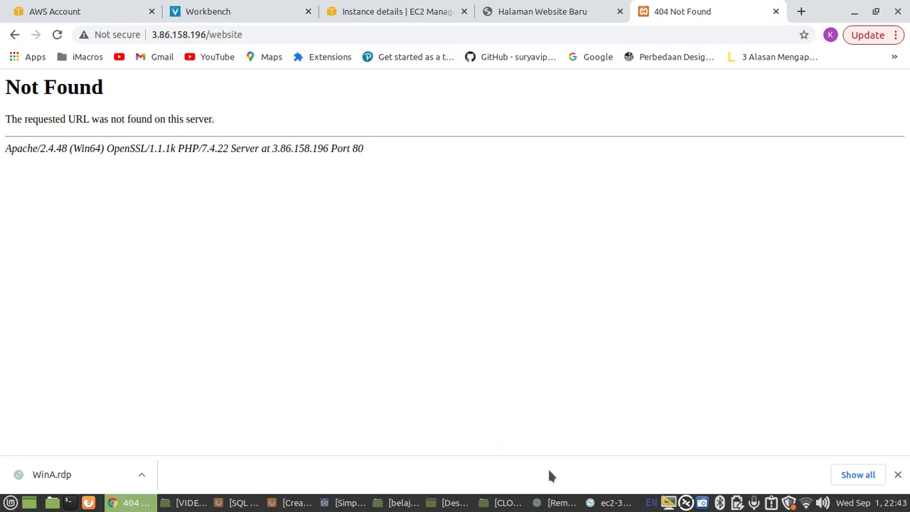
pyautogui.click(562, 503)
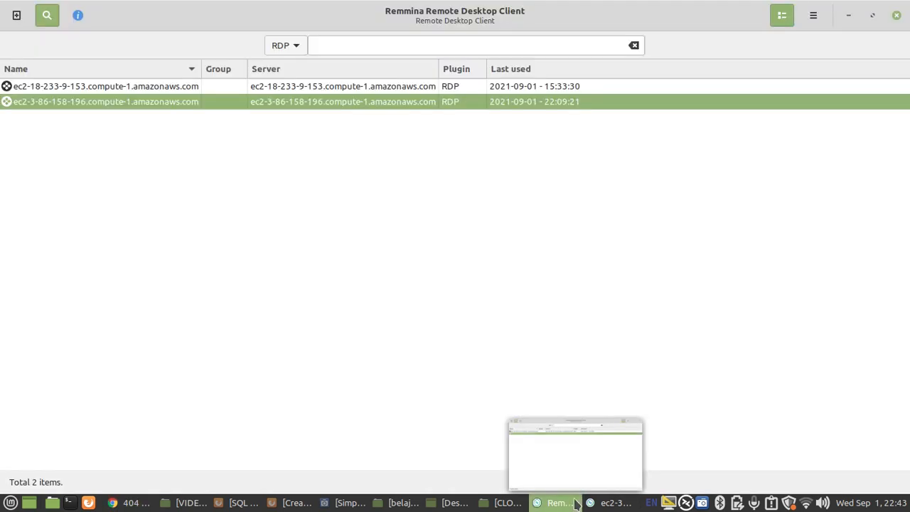
pyautogui.click(625, 506)
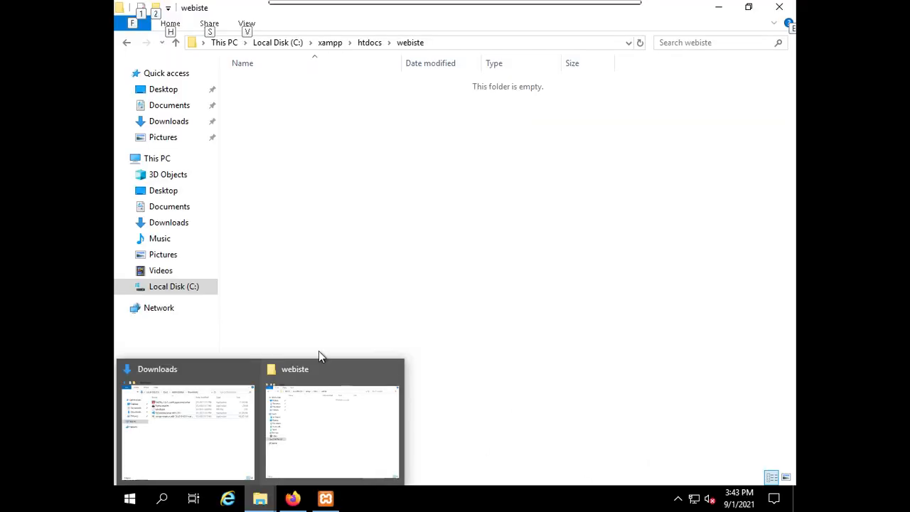
pyautogui.click(718, 7)
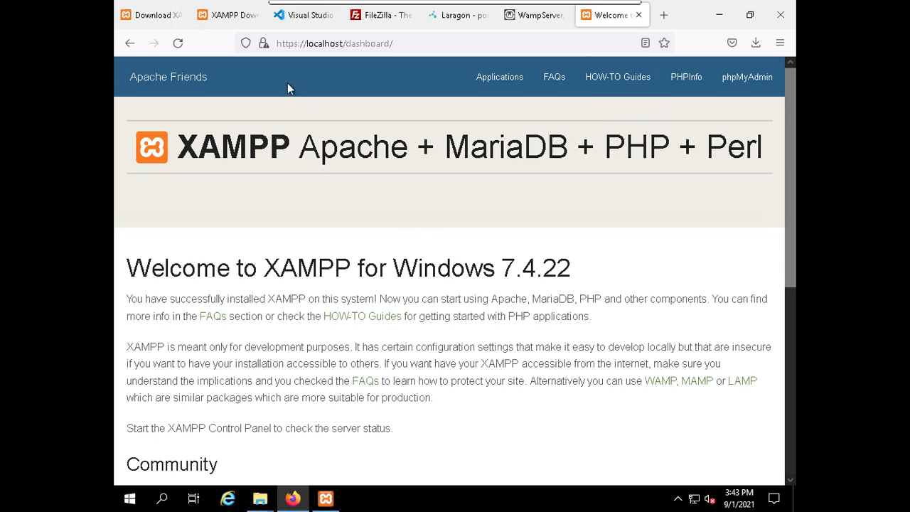
# Step: Switch to the Visual Studio Code page, view its download options for other platforms, and close the list again
pyautogui.click(288, 24)
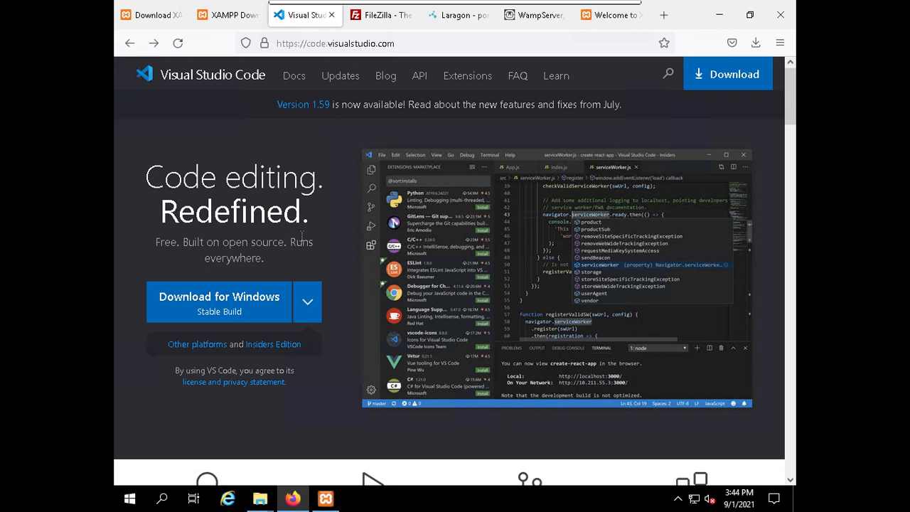
pyautogui.scroll(-3, 299, 283)
pyautogui.click(313, 178)
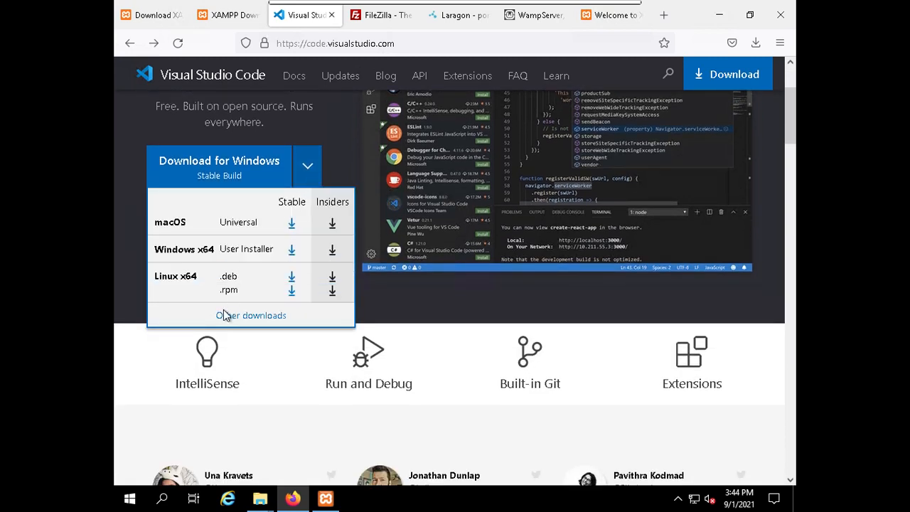
pyautogui.click(352, 138)
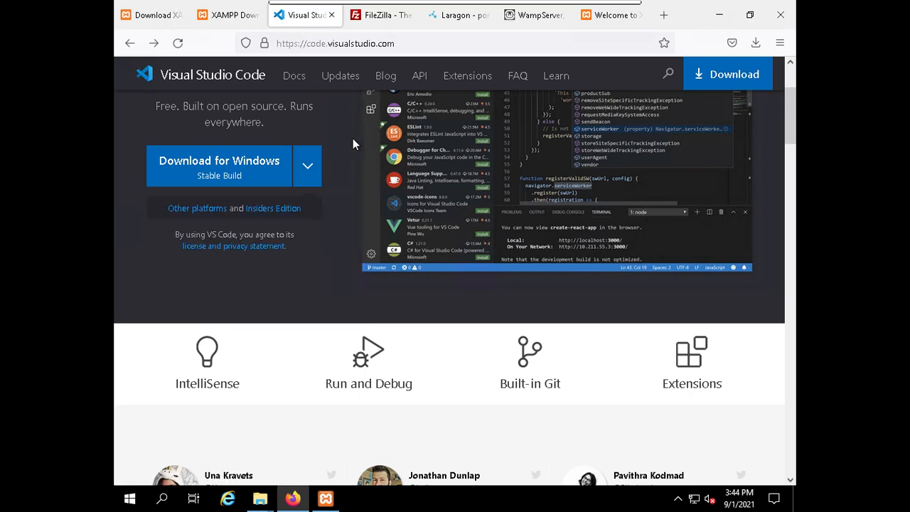
# Step: Run the VSCodeUserSetup-x64-1.59.1 installer from the Downloads folder, minimize that folder, and agree to continue setup as Administrator
pyautogui.scroll(3, 778, 249)
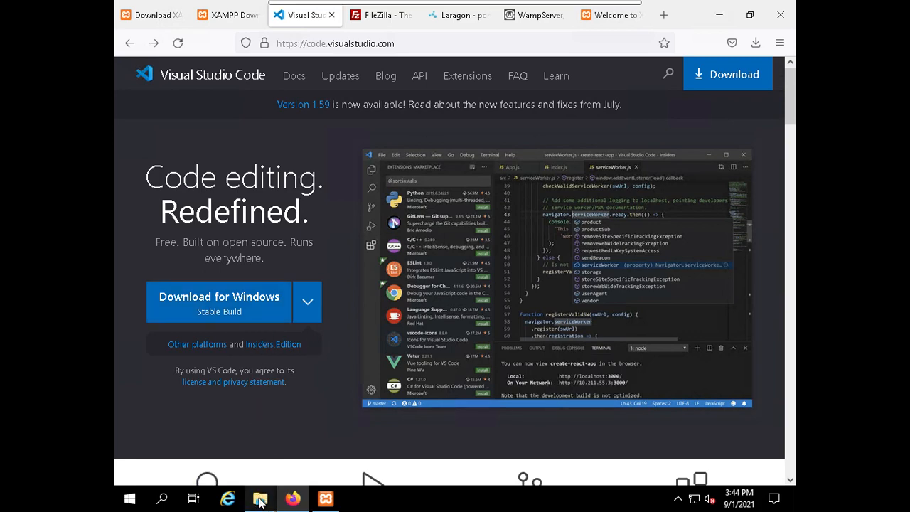
pyautogui.moveTo(260, 502)
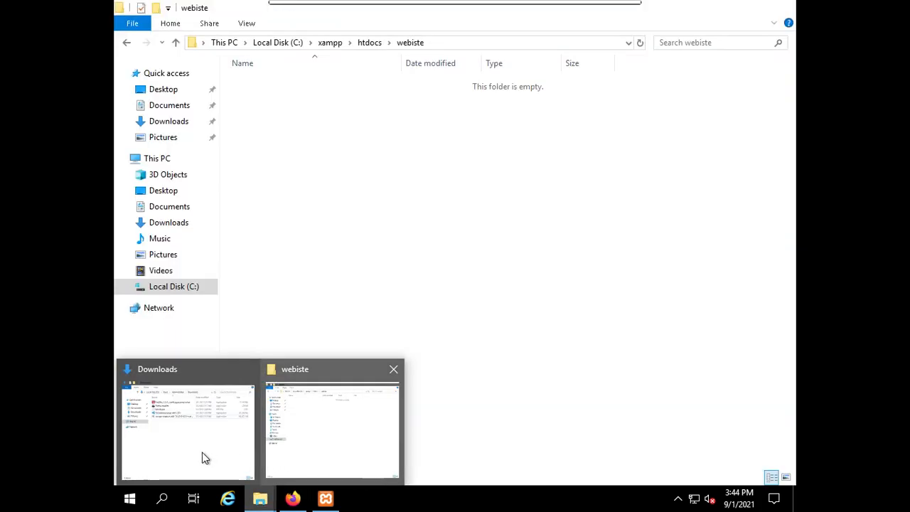
pyautogui.click(202, 453)
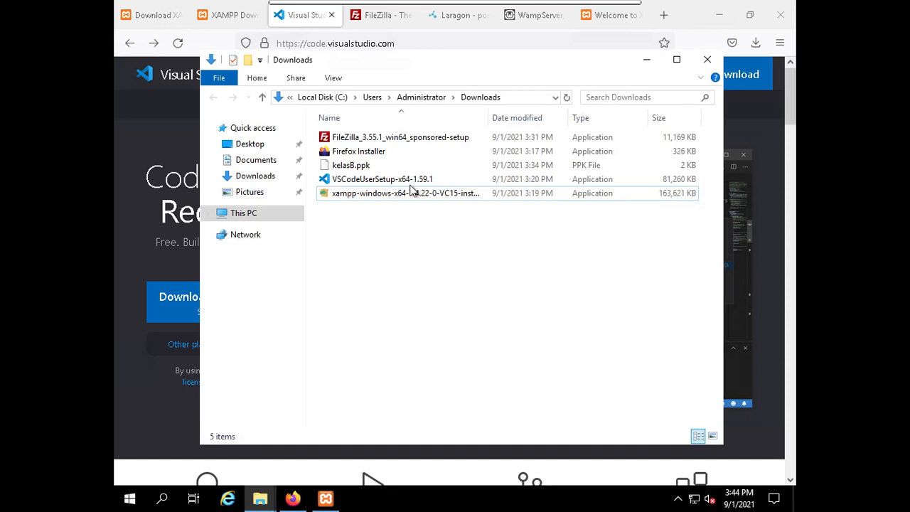
pyautogui.click(411, 182)
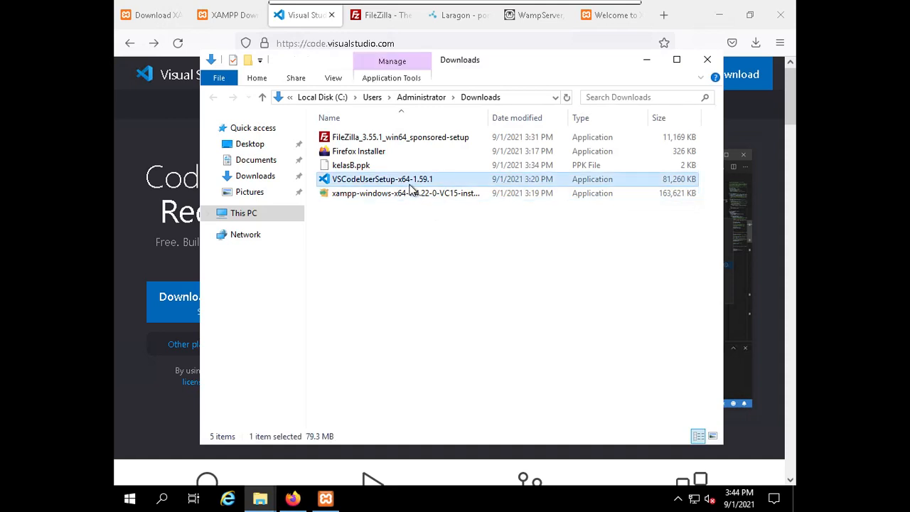
pyautogui.doubleClick(411, 182)
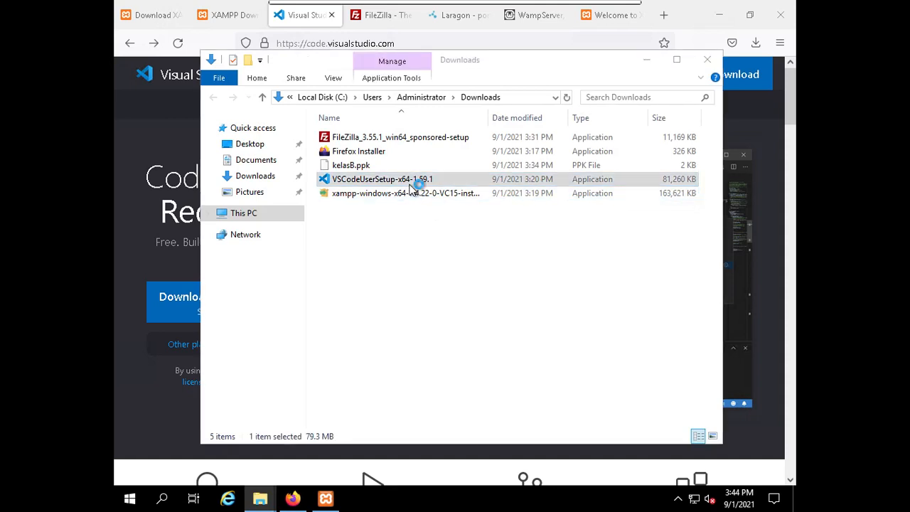
pyautogui.click(647, 61)
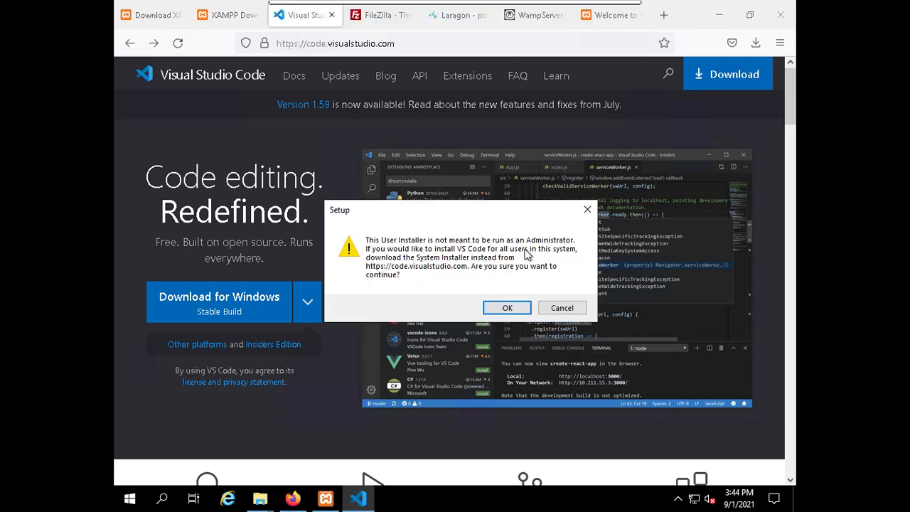
pyautogui.click(508, 306)
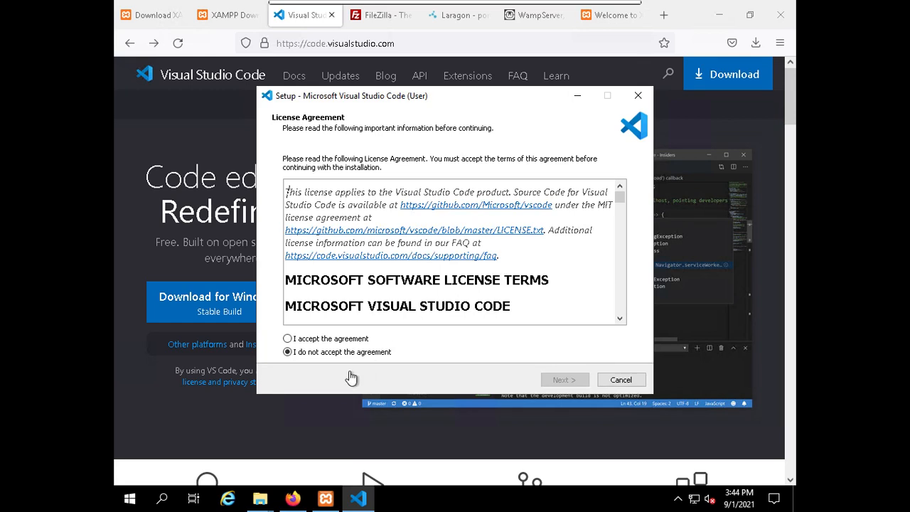
# Step: Accept the Visual Studio Code license agreement and keep the default install location and Start Menu folder
pyautogui.click(324, 339)
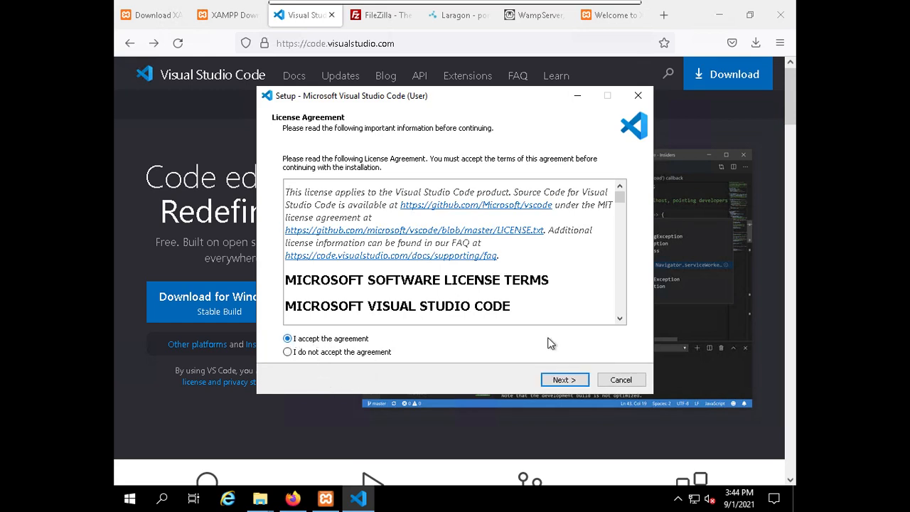
pyautogui.click(565, 379)
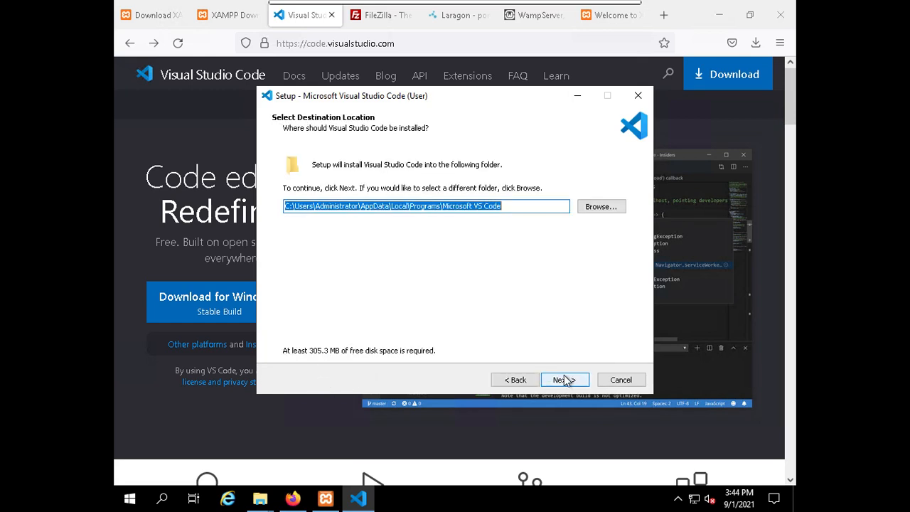
pyautogui.click(565, 380)
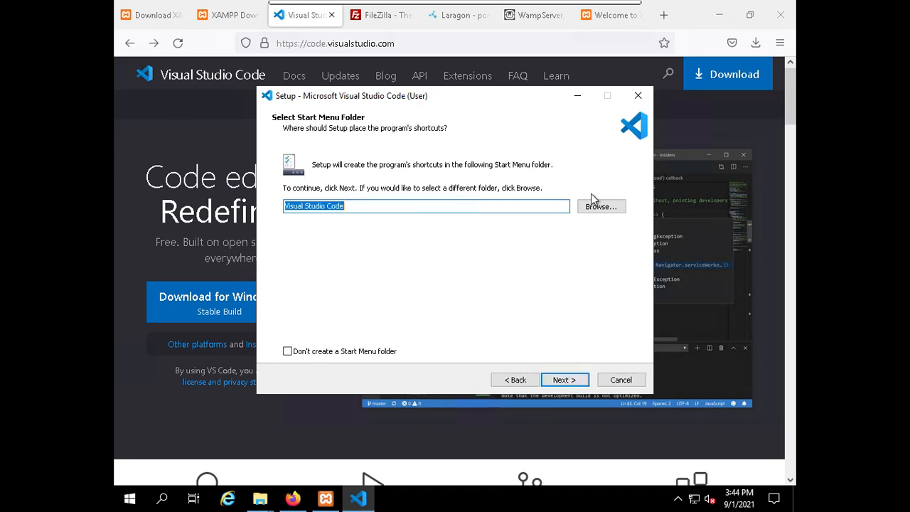
pyautogui.click(549, 387)
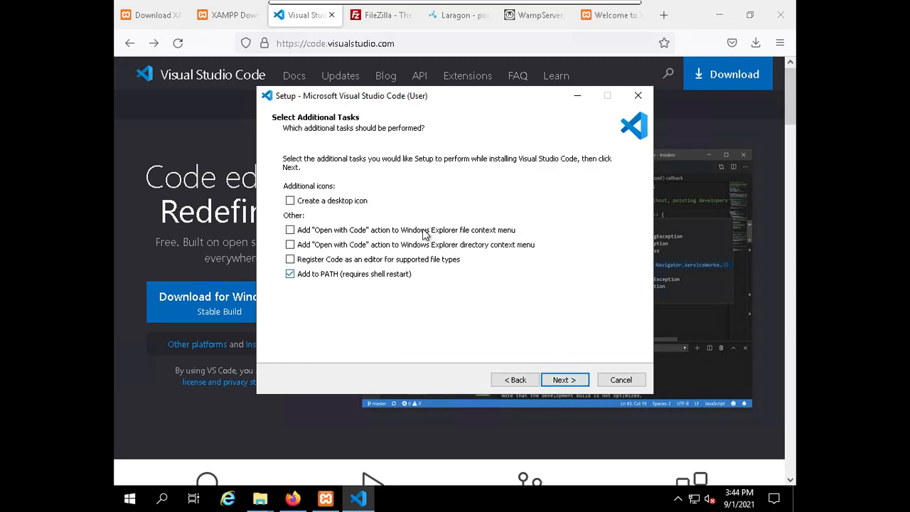
# Step: Add a desktop icon to the setup tasks, install Visual Studio Code, and finish the wizard with the launch option enabled
pyautogui.click(356, 202)
pyautogui.click(126, 504)
pyautogui.click(128, 496)
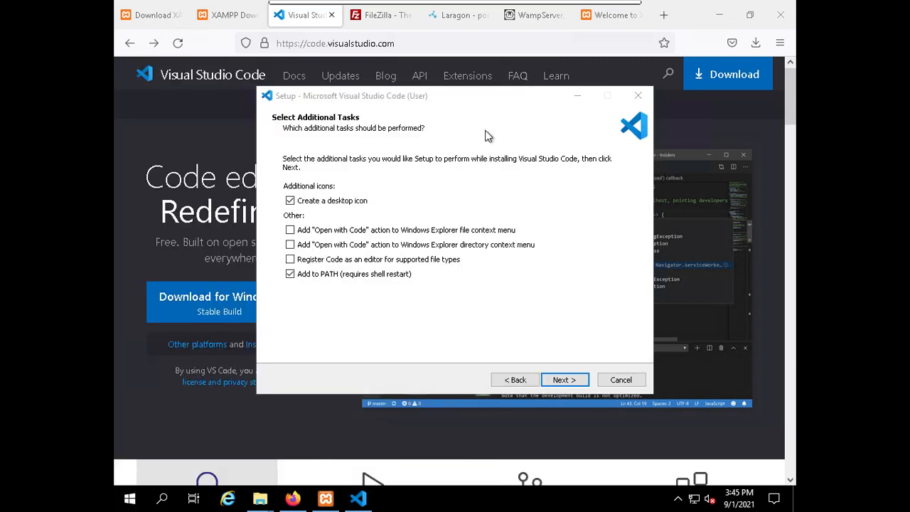
pyautogui.click(565, 384)
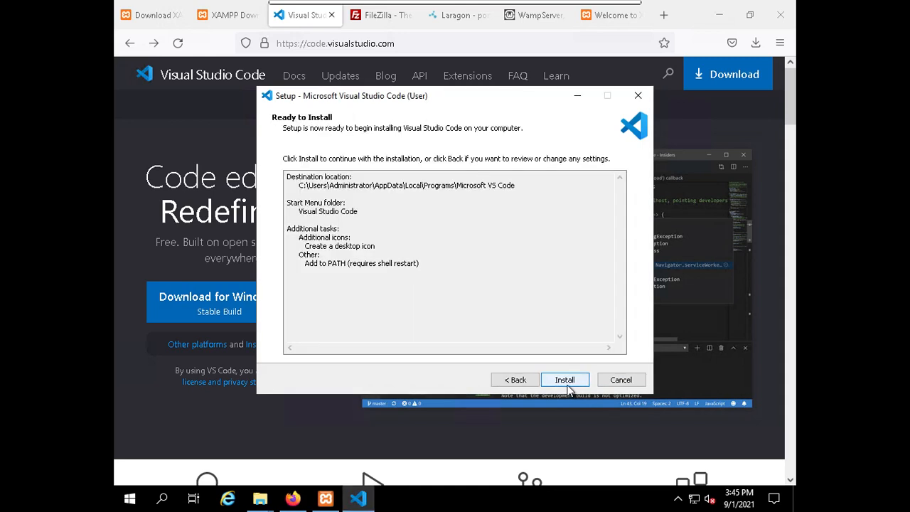
pyautogui.click(565, 381)
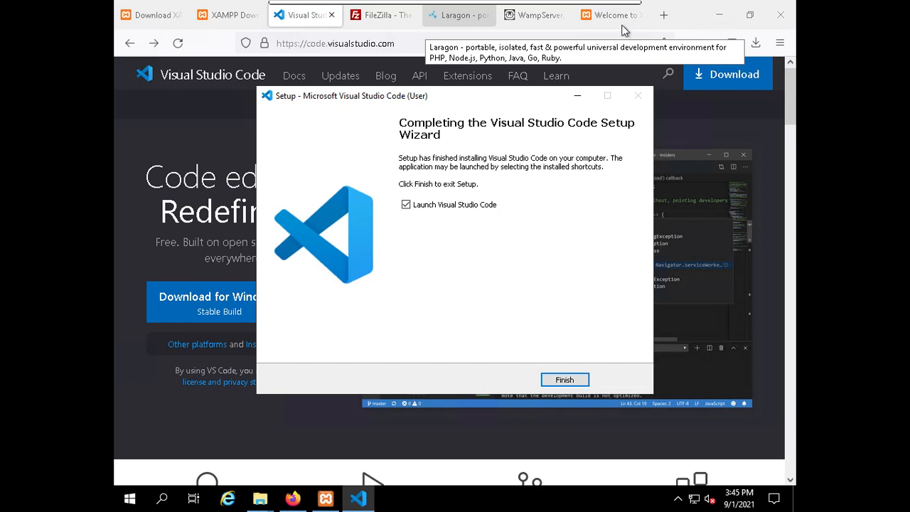
pyautogui.click(552, 383)
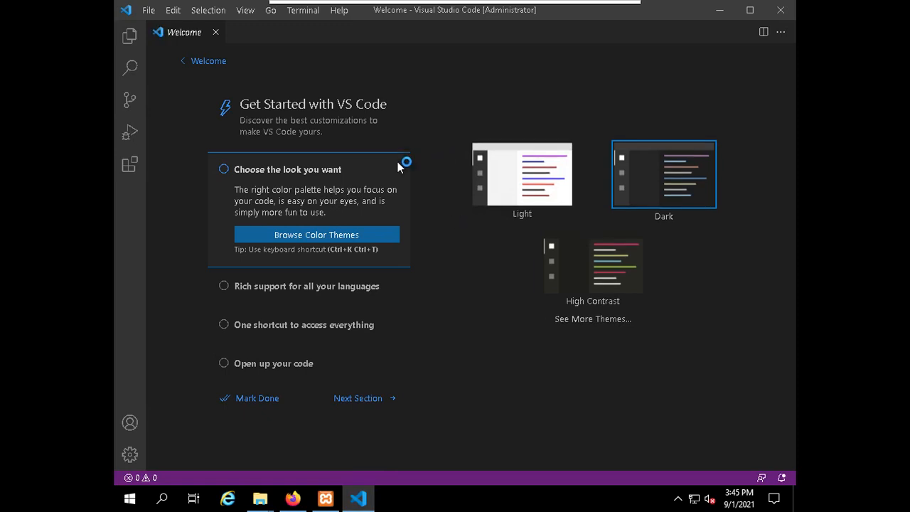
# Step: Switch to File Explorer and open the htdocs folder inside C:\xampp
pyautogui.click(269, 499)
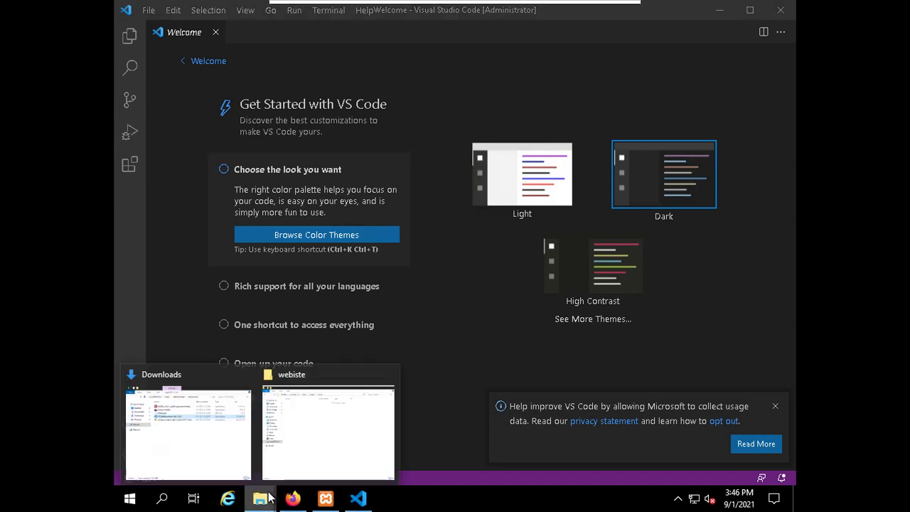
pyautogui.click(319, 440)
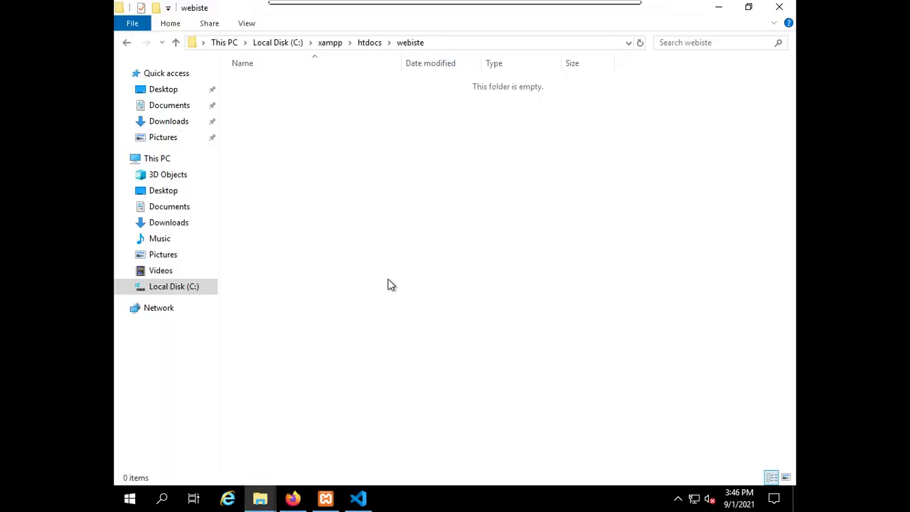
pyautogui.click(178, 106)
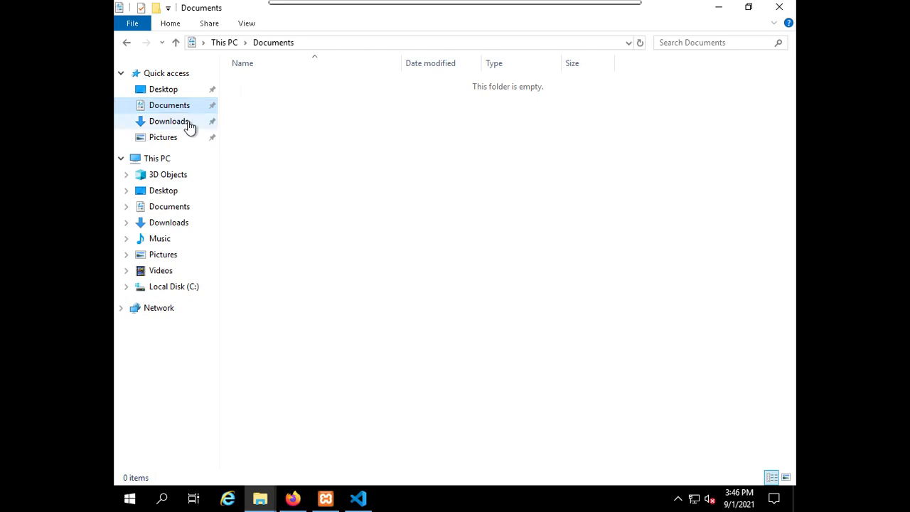
pyautogui.click(194, 292)
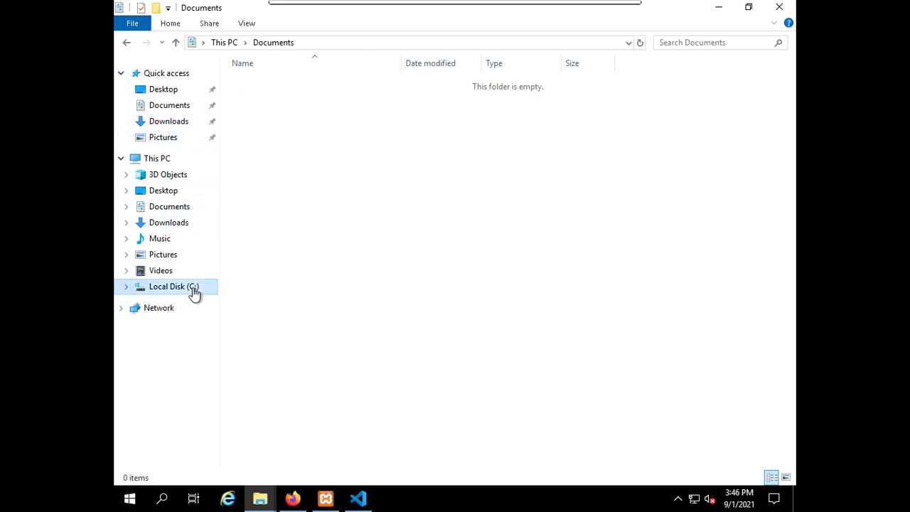
pyautogui.doubleClick(242, 168)
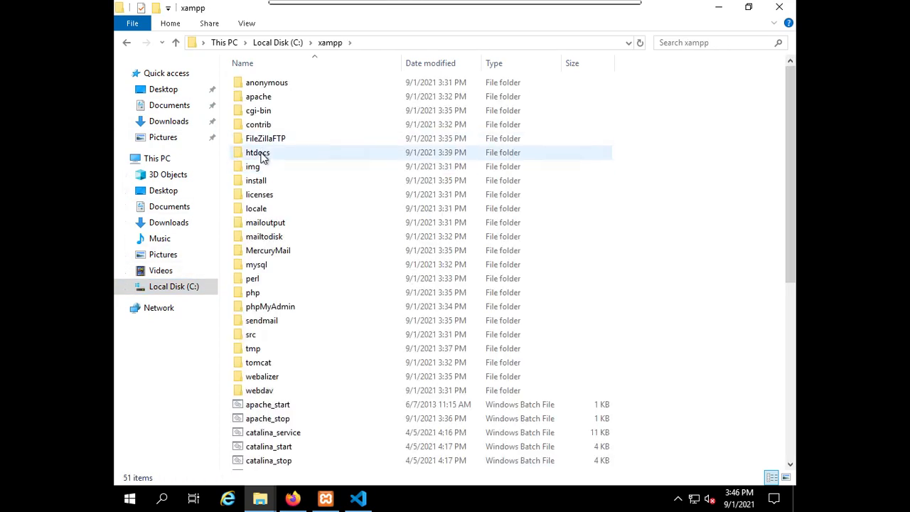
pyautogui.doubleClick(262, 156)
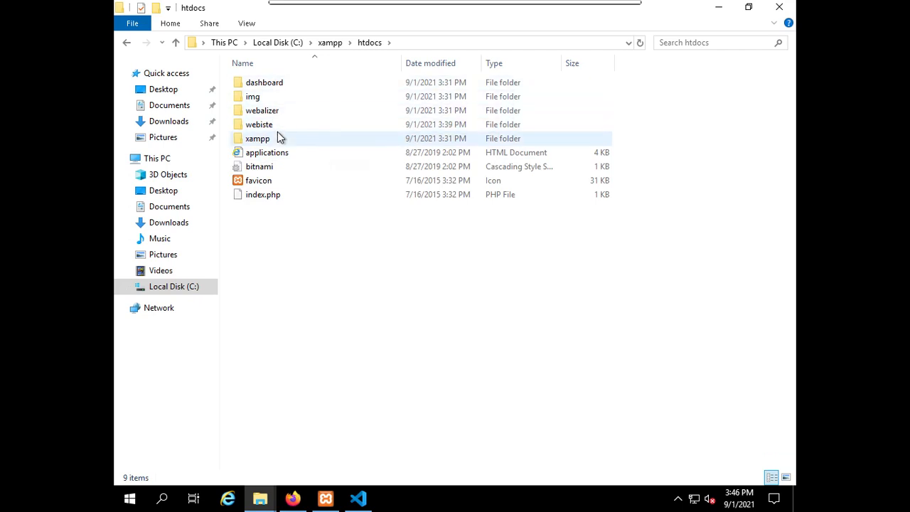
# Step: Check inside the misspelled webiste folder, return to htdocs, and delete that folder
pyautogui.click(278, 133)
pyautogui.click(271, 129)
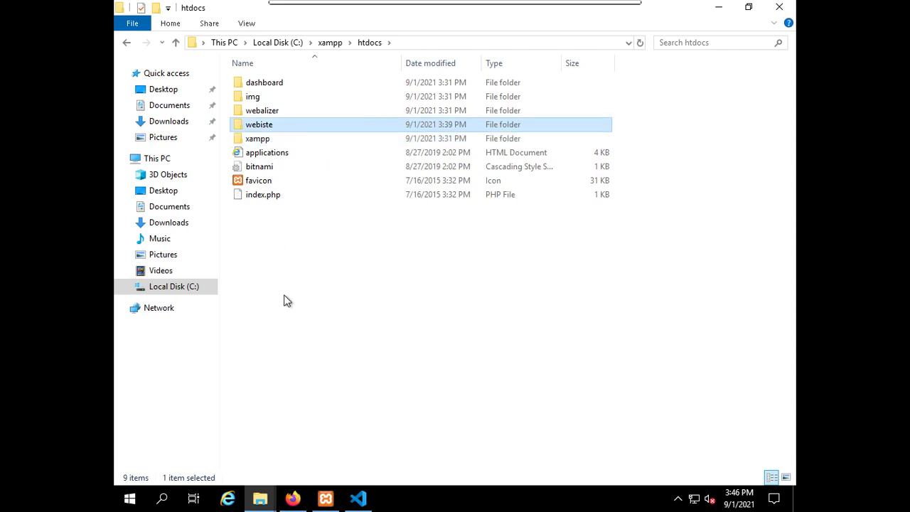
pyautogui.doubleClick(259, 127)
pyautogui.click(126, 43)
pyautogui.rightClick(310, 123)
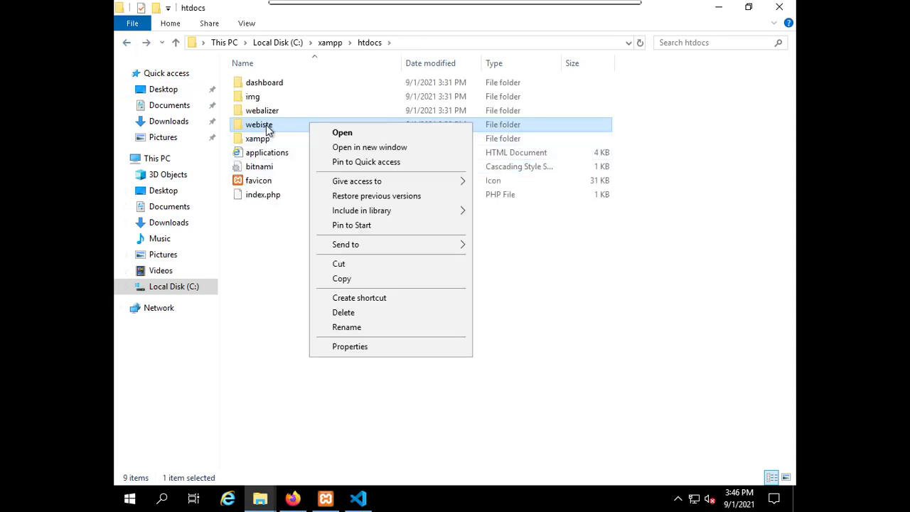
pyautogui.click(396, 317)
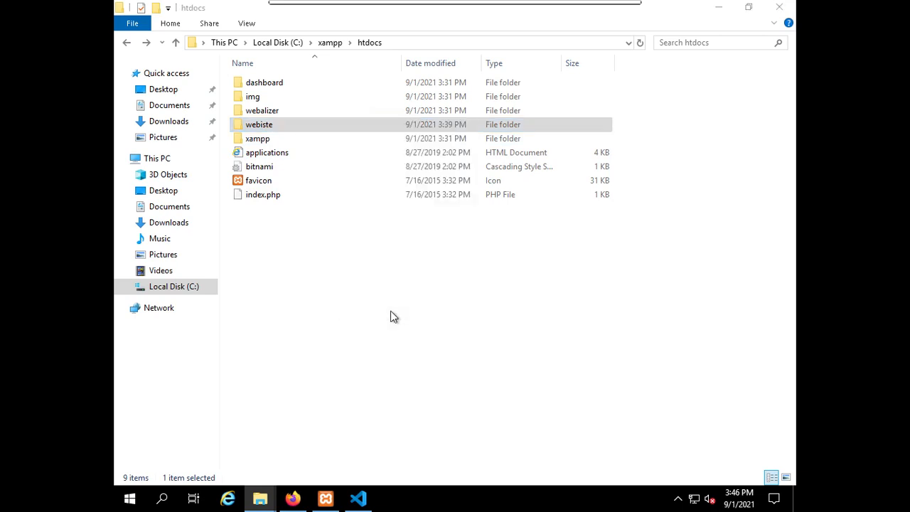
pyautogui.rightClick(297, 239)
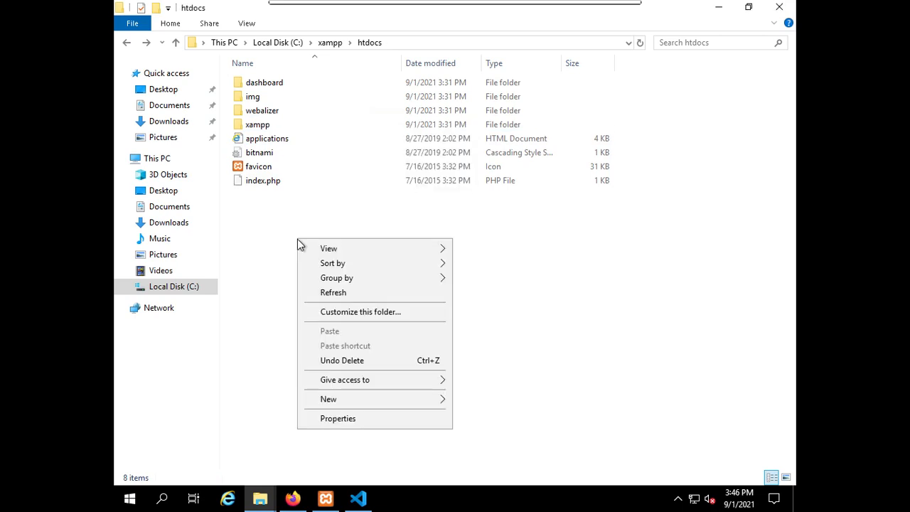
pyautogui.click(285, 205)
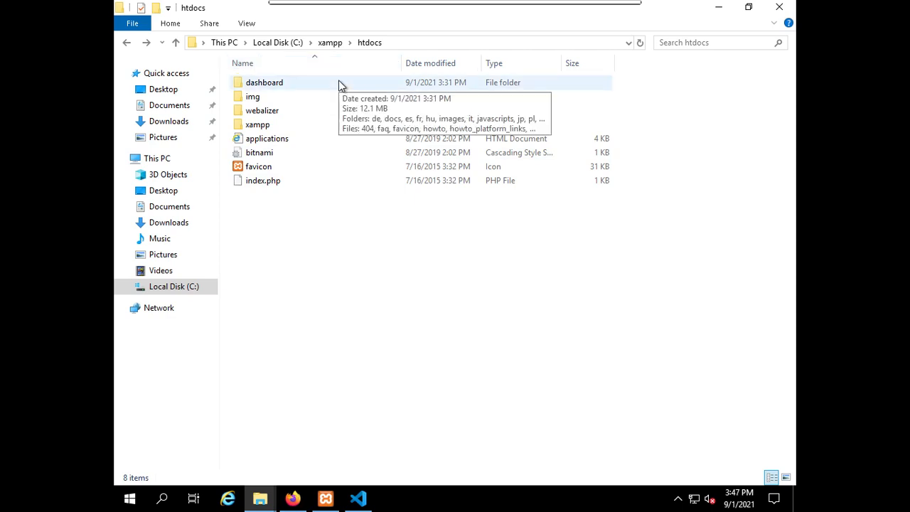
# Step: Retrace the path to the web root from Local Disk (C:) through xampp to htdocs
pyautogui.click(274, 44)
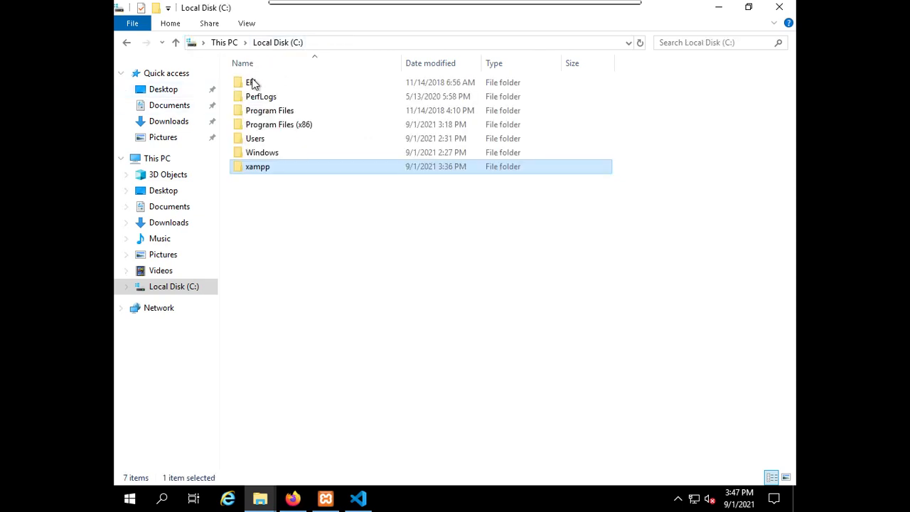
pyautogui.doubleClick(248, 172)
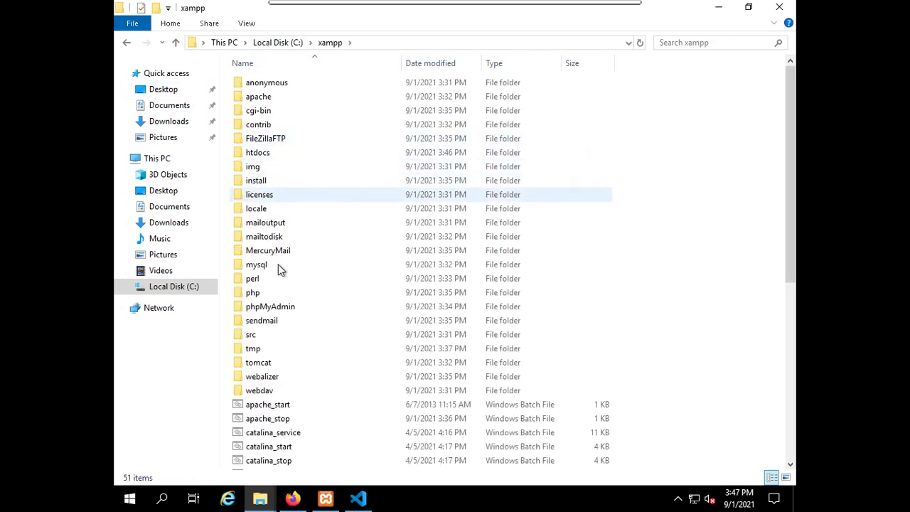
pyautogui.doubleClick(270, 154)
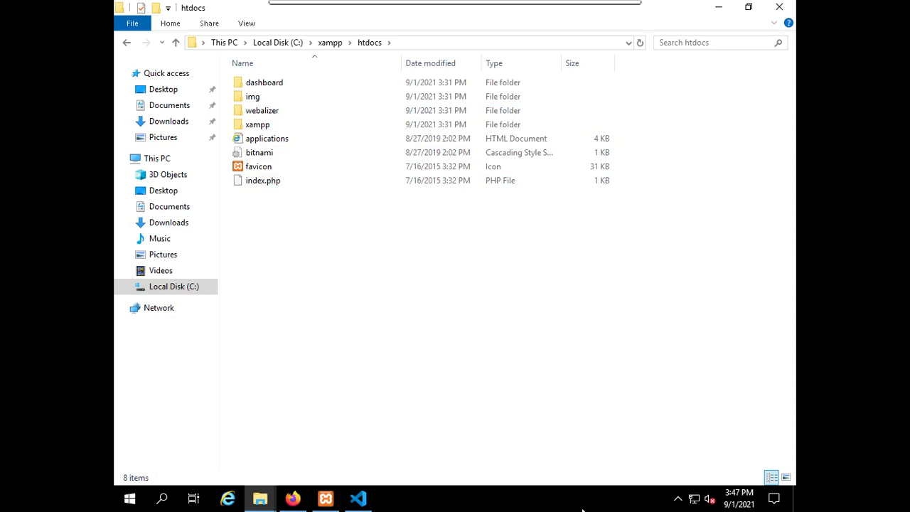
# Step: Switch to Visual Studio Code, start opening a folder, and browse to C:\xampp\htdocs
pyautogui.click(359, 499)
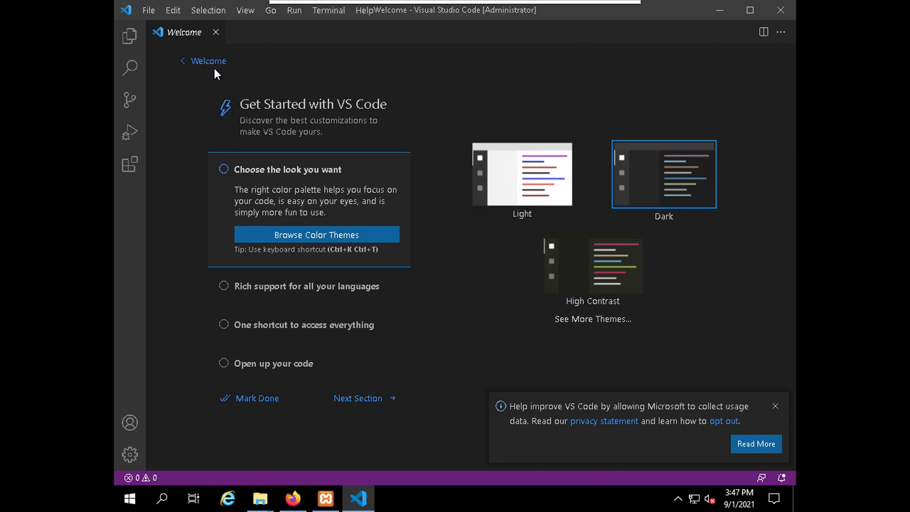
pyautogui.click(191, 33)
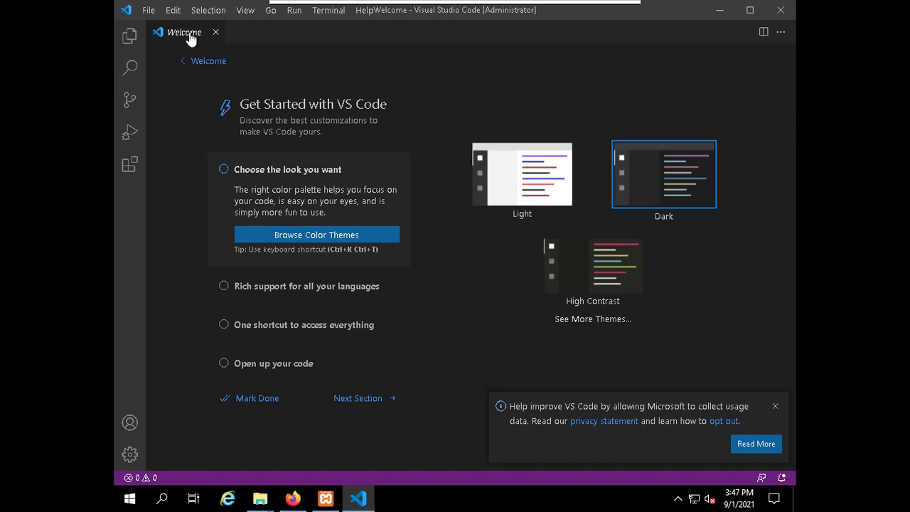
pyautogui.click(144, 11)
pyautogui.click(180, 96)
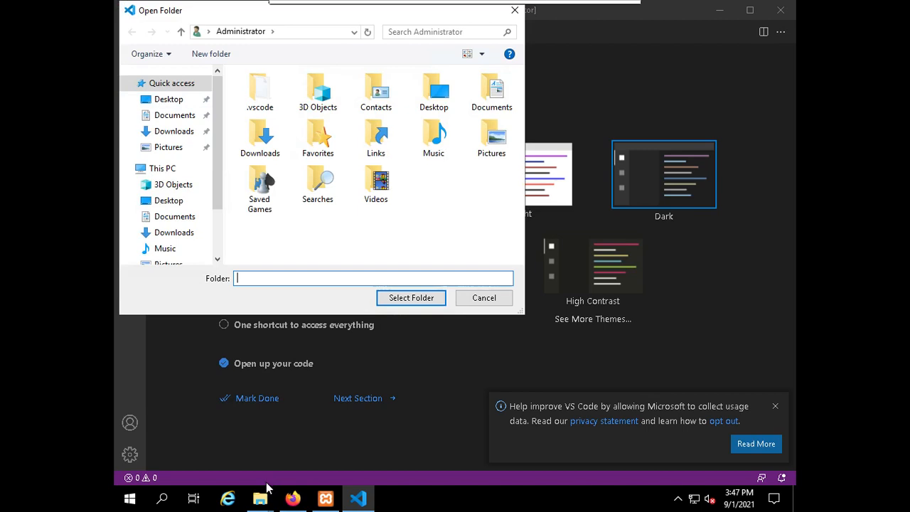
pyautogui.click(215, 248)
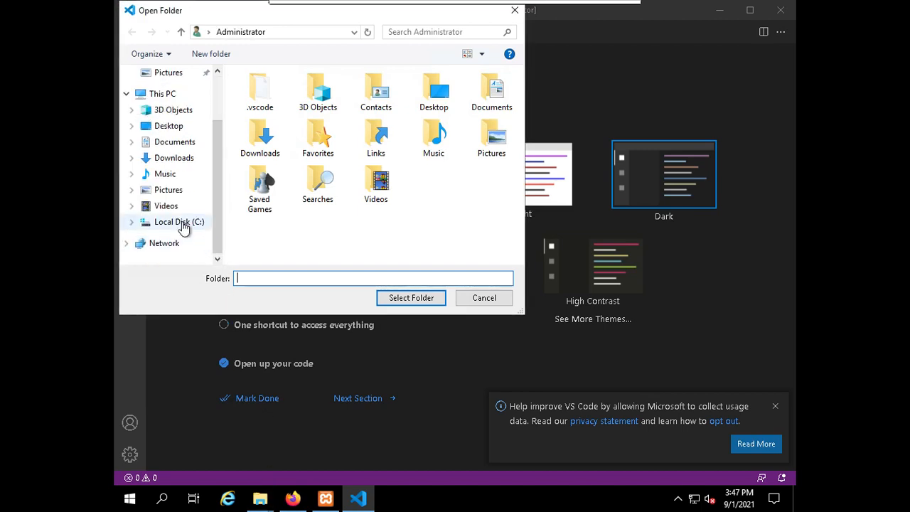
pyautogui.click(182, 225)
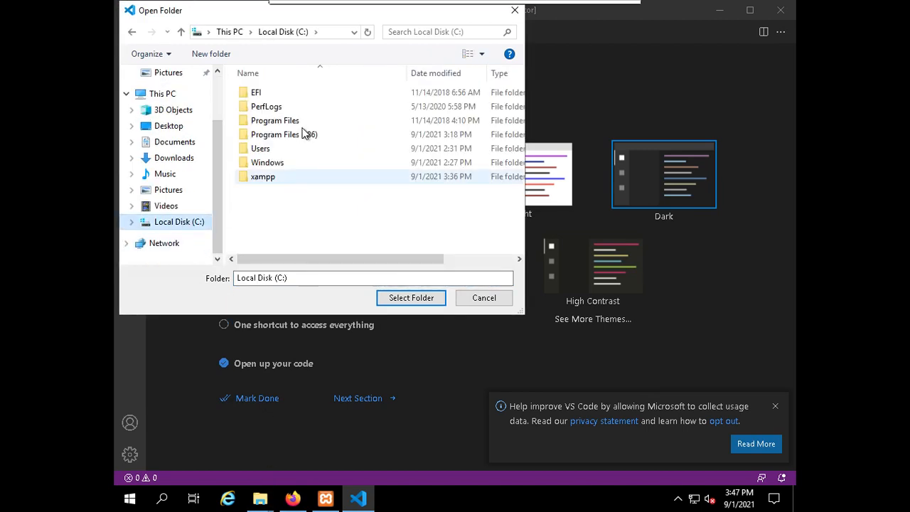
pyautogui.doubleClick(289, 176)
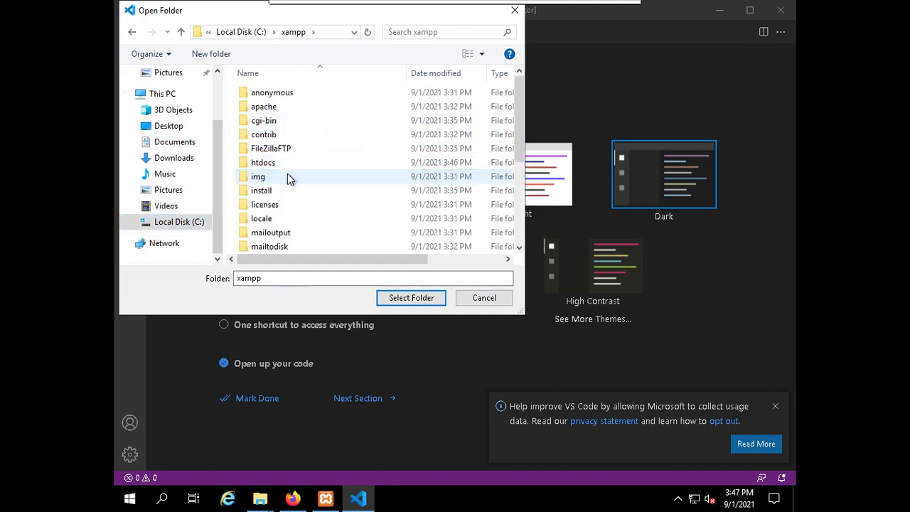
pyautogui.click(260, 501)
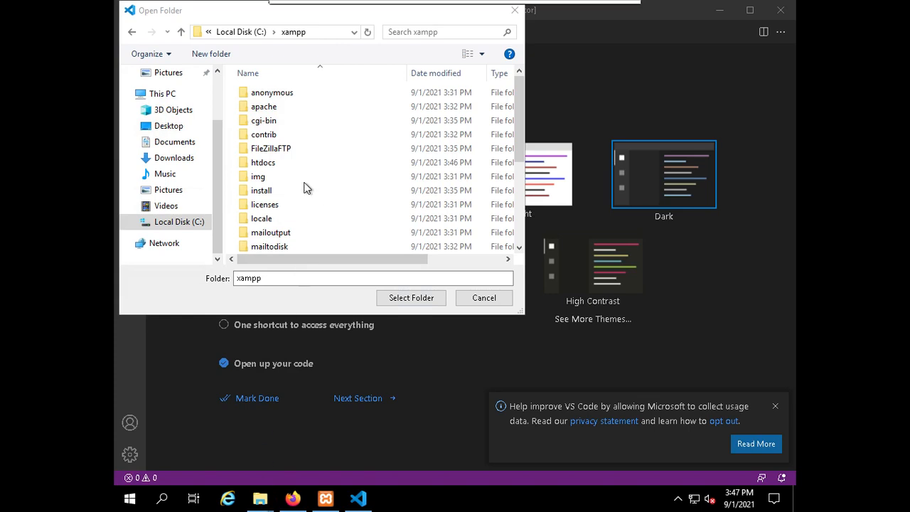
pyautogui.doubleClick(279, 163)
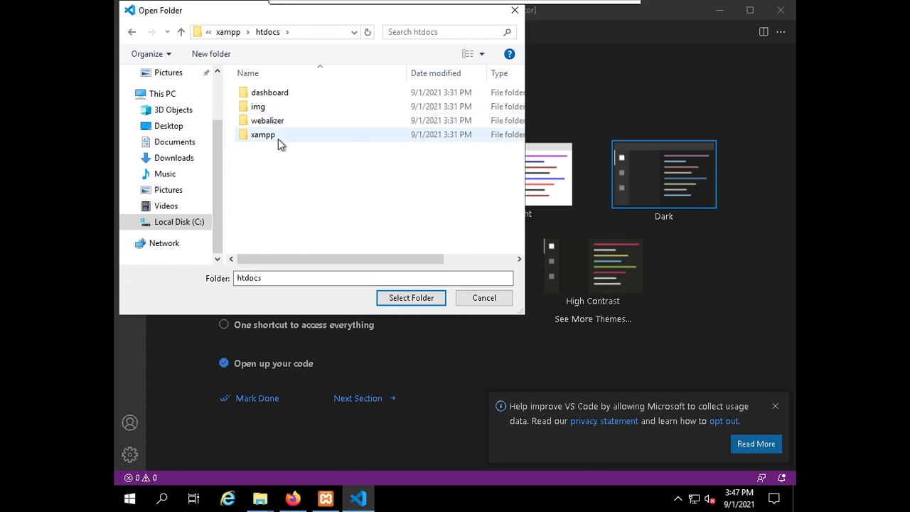
# Step: Switch to the htdocs window in File Explorer and create a new folder named latihan there
pyautogui.moveTo(260, 500)
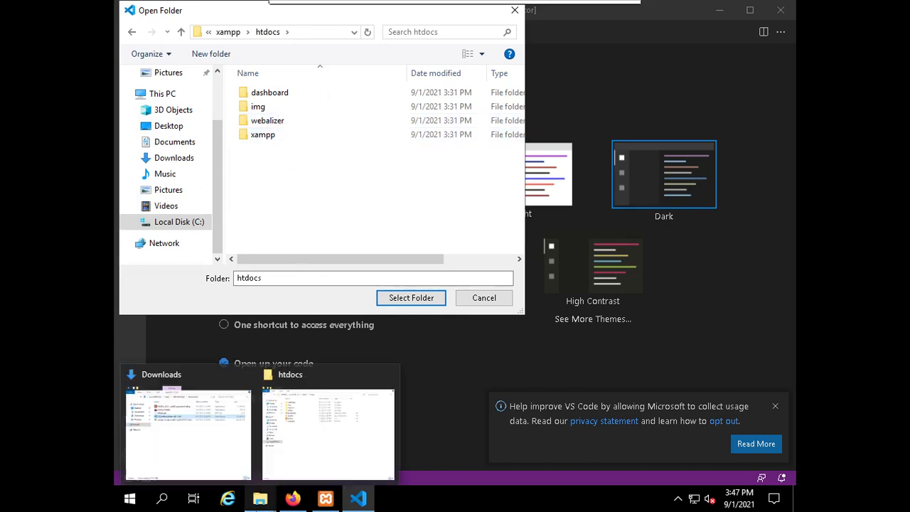
pyautogui.click(279, 430)
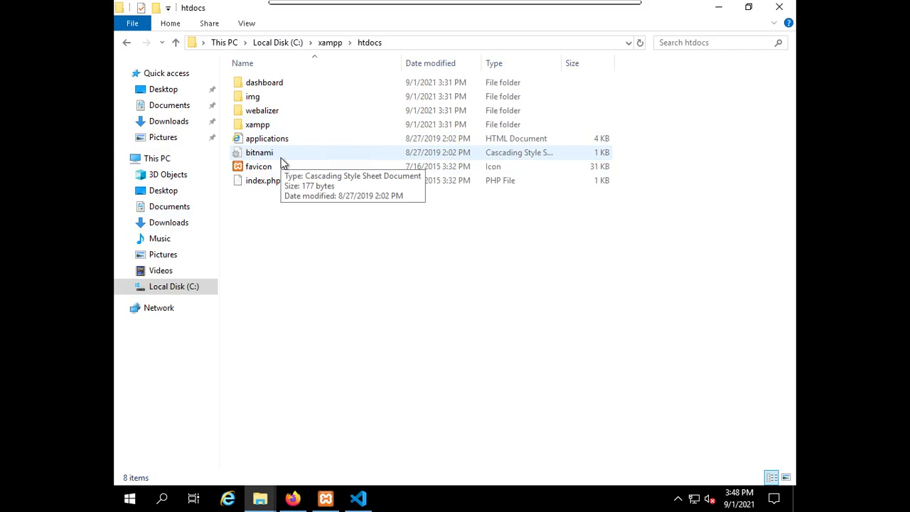
pyautogui.rightClick(281, 260)
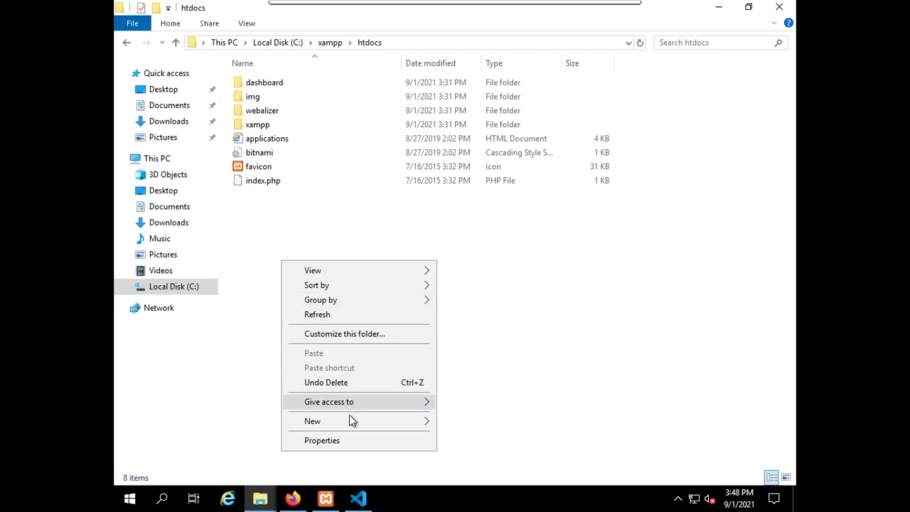
pyautogui.moveTo(351, 420)
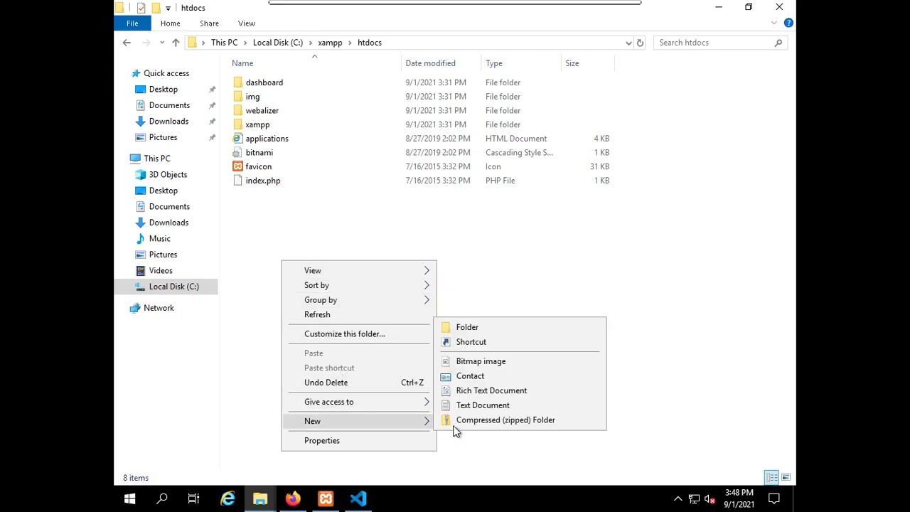
pyautogui.click(463, 330)
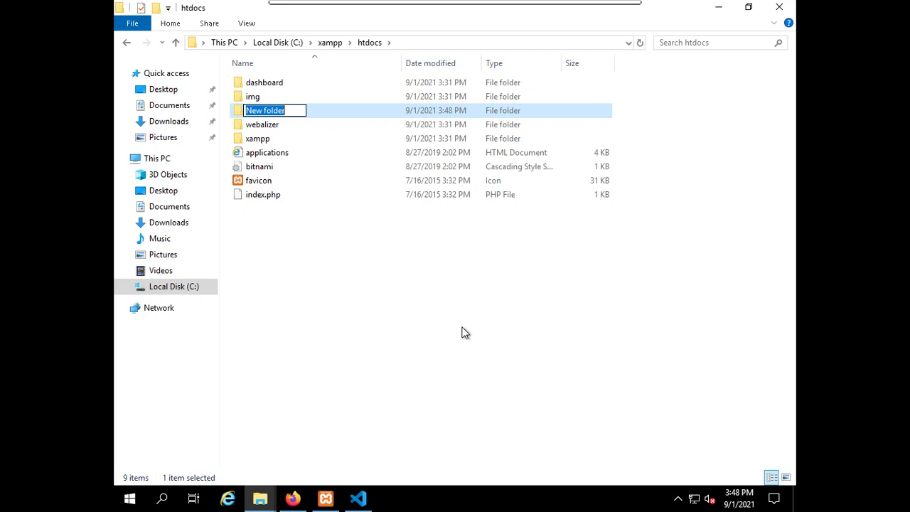
pyautogui.press('BackSpace')
pyautogui.write('a')
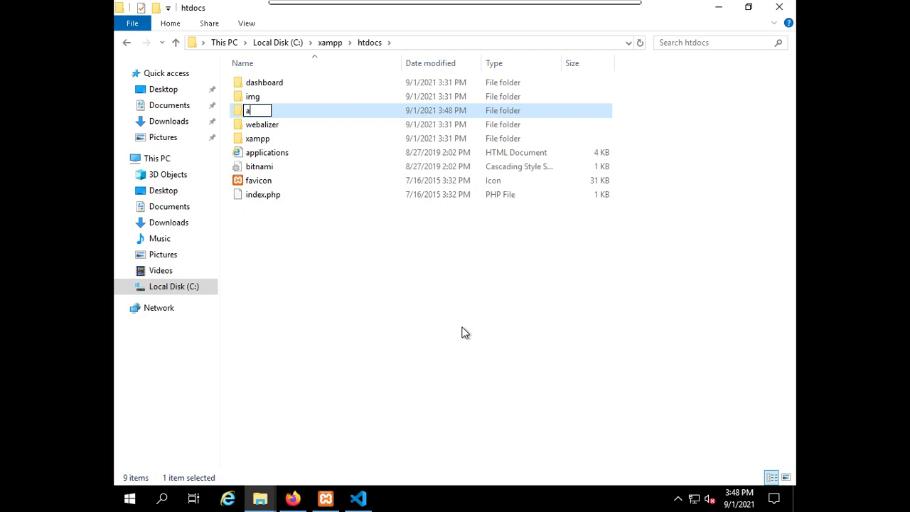
pyautogui.press('BackSpace')
pyautogui.write('latihan')
pyautogui.press('Return')
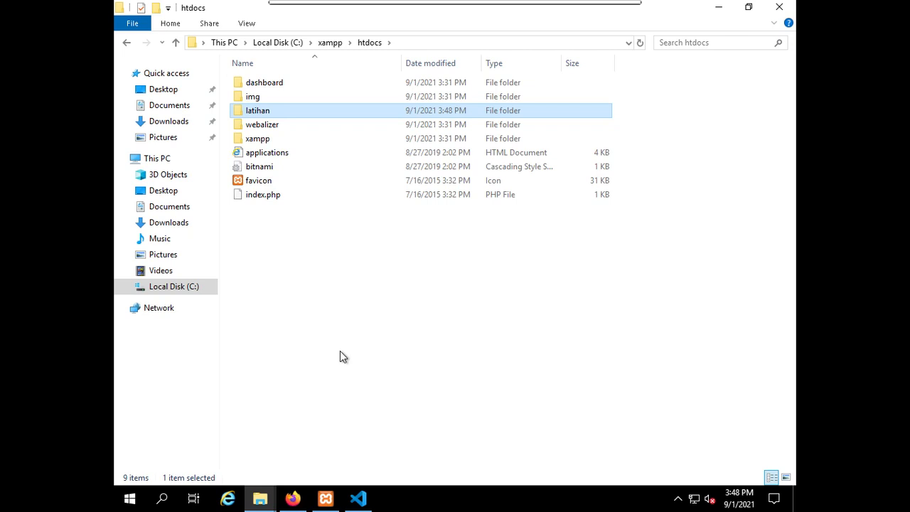
# Step: Return to Visual Studio Code and open the latihan folder inside C:\xampp\htdocs as the workspace
pyautogui.click(358, 499)
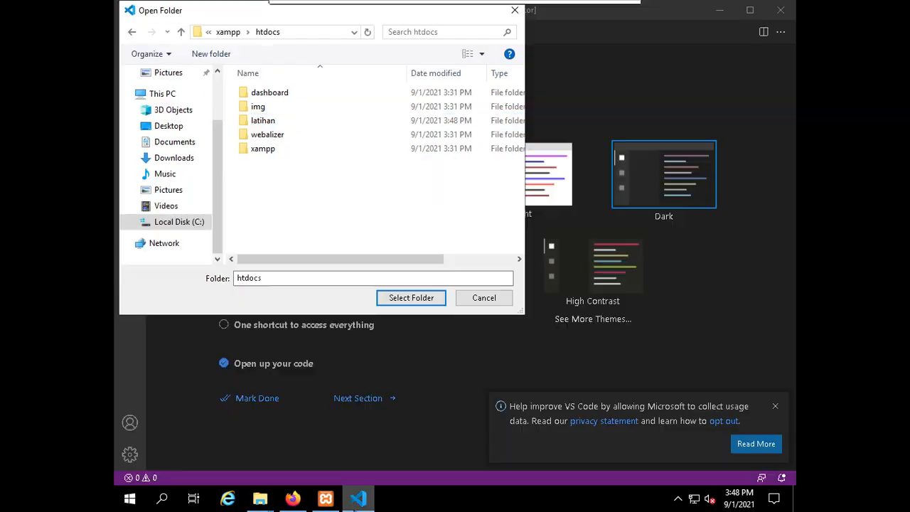
pyautogui.doubleClick(264, 149)
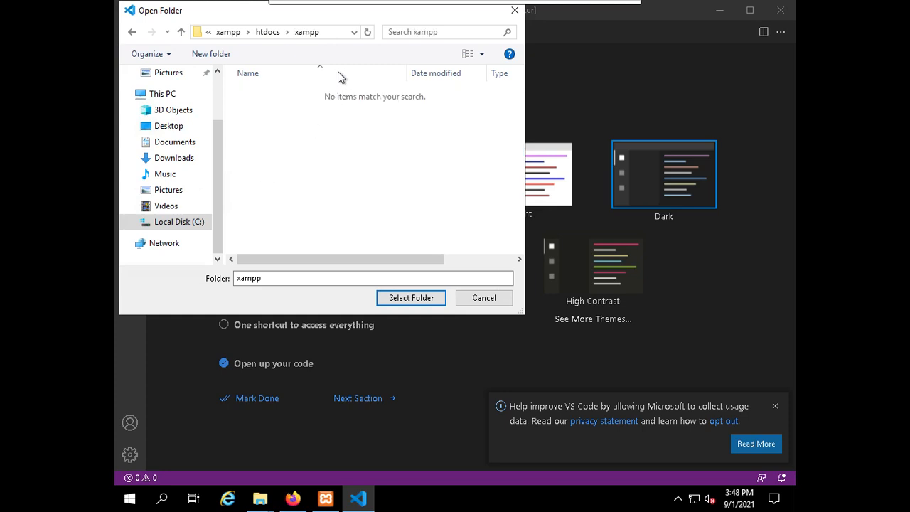
pyautogui.click(269, 31)
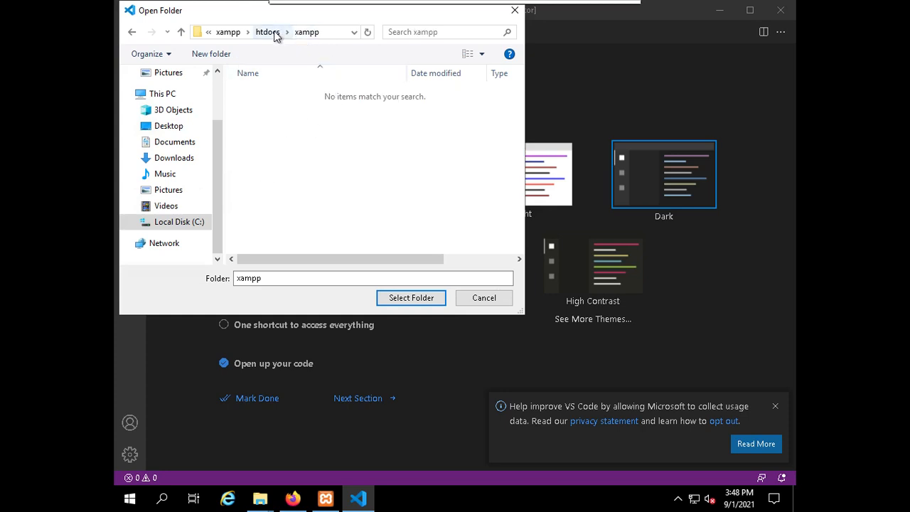
pyautogui.click(202, 224)
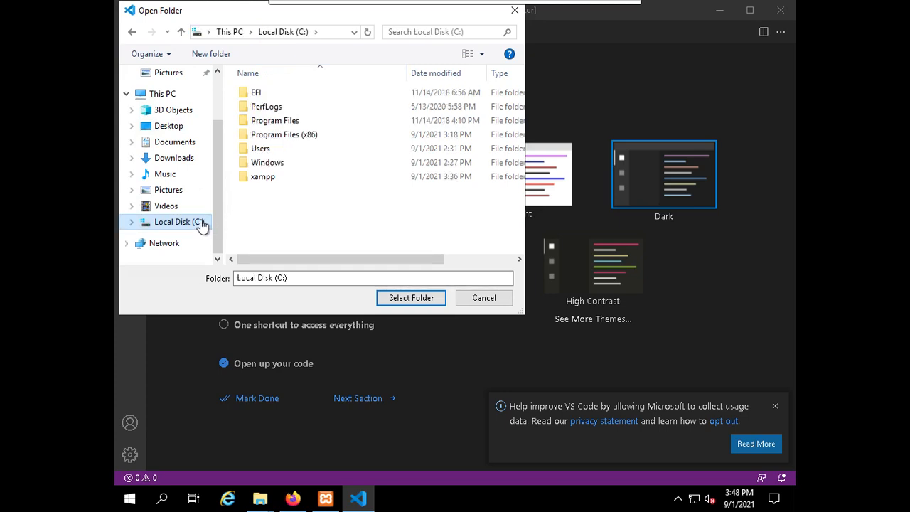
pyautogui.doubleClick(264, 178)
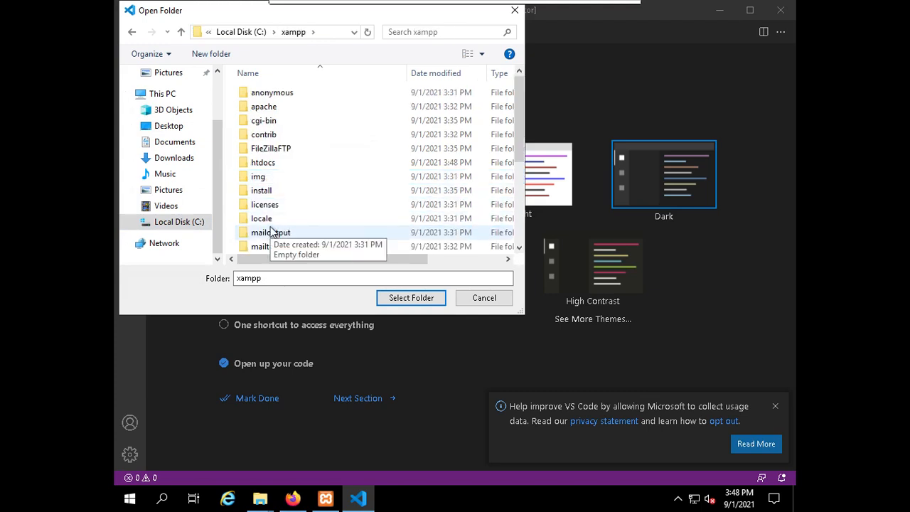
pyautogui.doubleClick(271, 168)
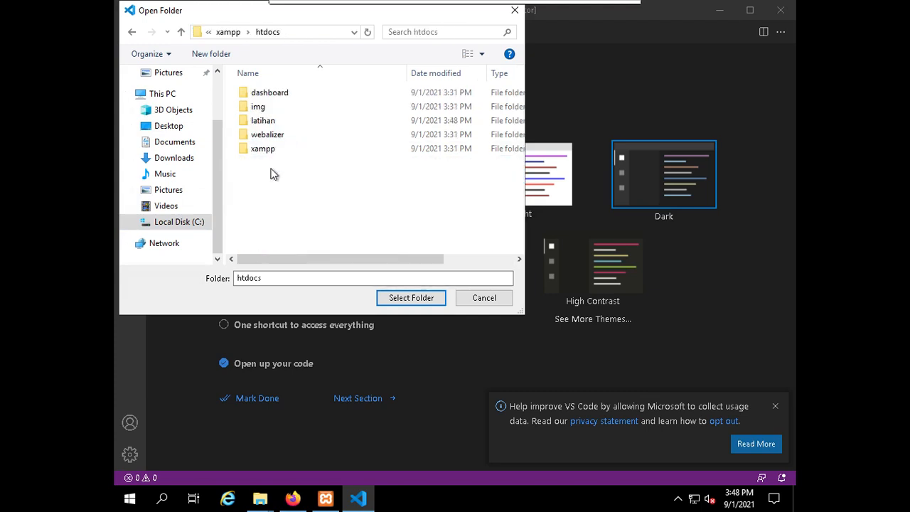
pyautogui.click(281, 125)
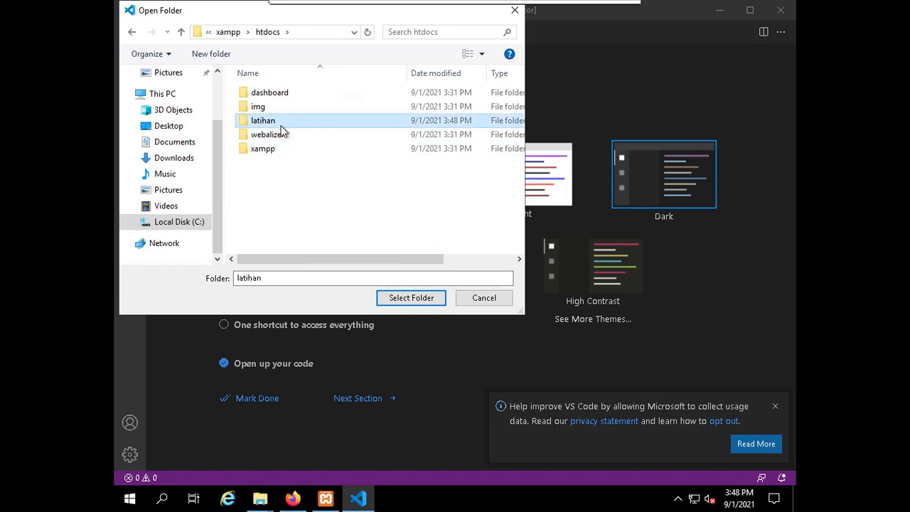
pyautogui.click(428, 304)
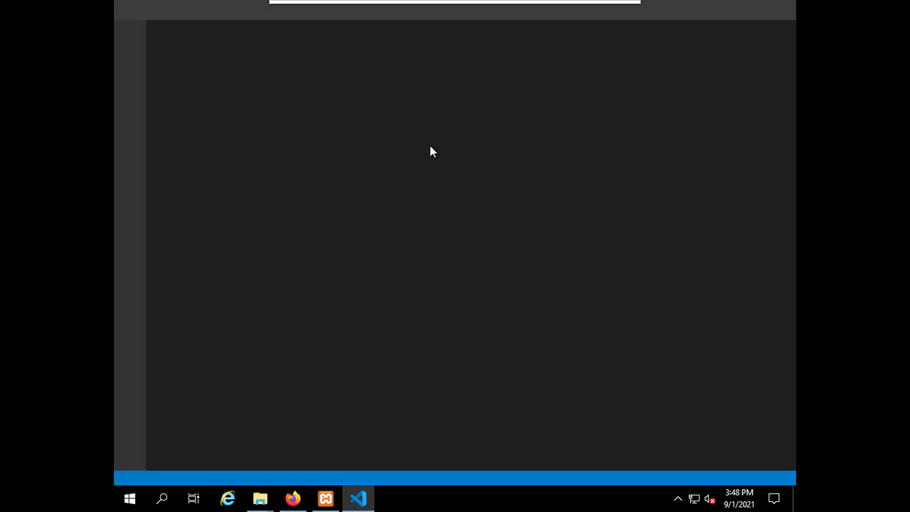
# Step: Trust the authors of the latihan folder and of all files in its parent folder htdocs
pyautogui.click(358, 499)
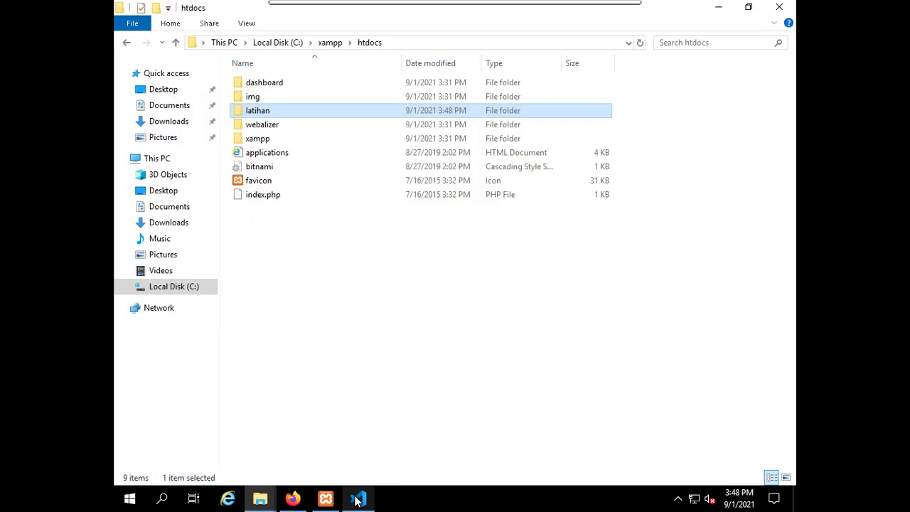
pyautogui.click(358, 500)
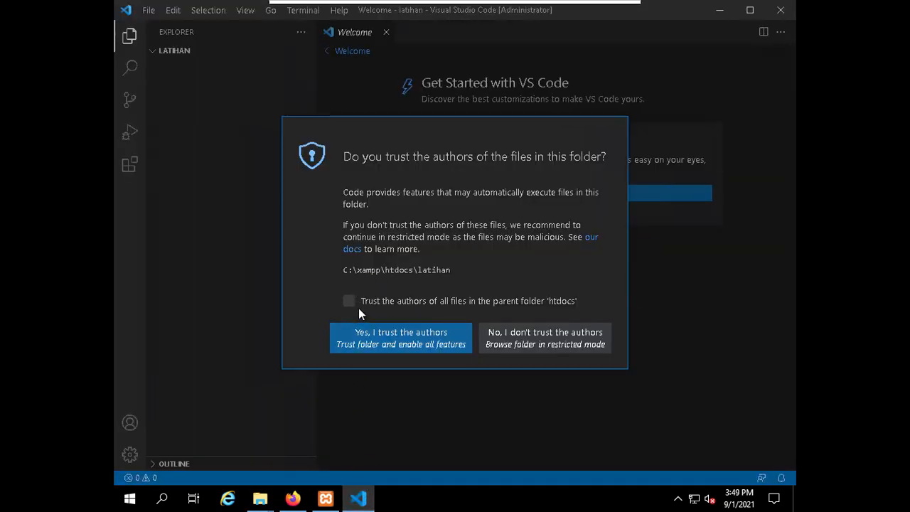
pyautogui.click(349, 301)
pyautogui.click(379, 332)
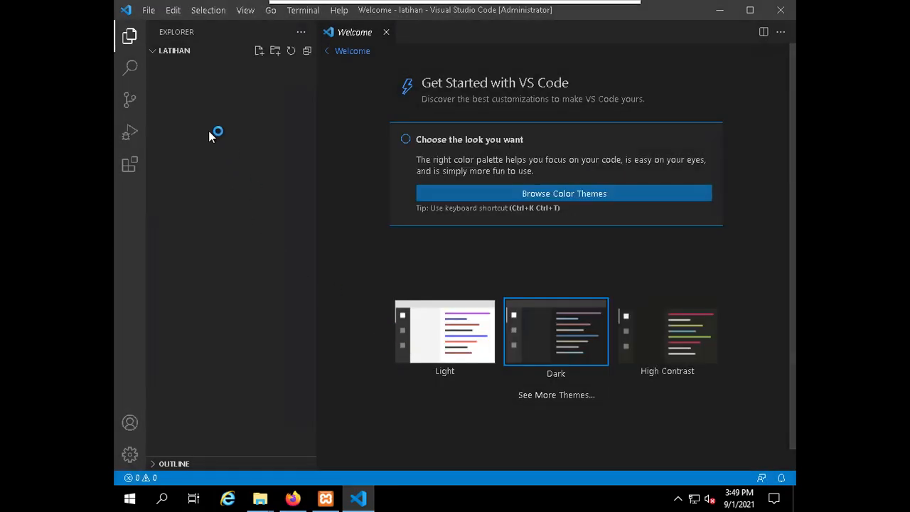
# Step: Create a new file named belajar.html in the latihan folder
pyautogui.click(163, 53)
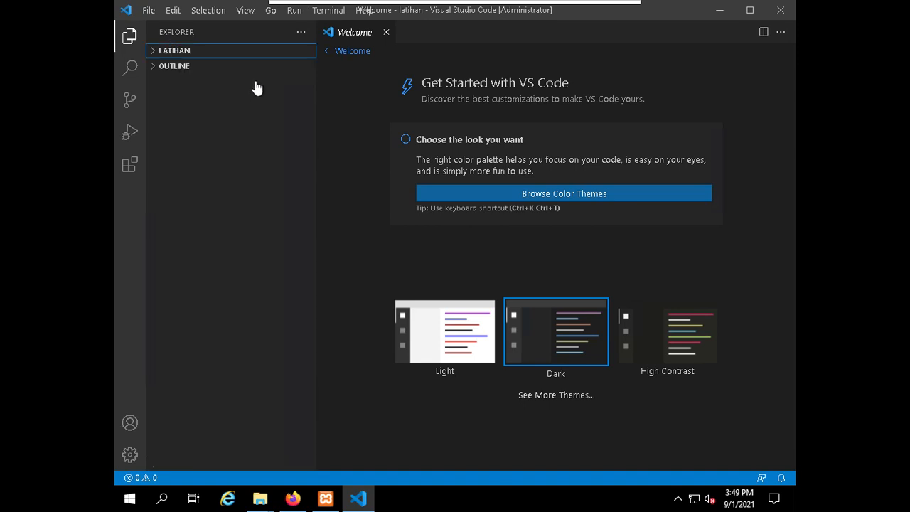
pyautogui.click(191, 54)
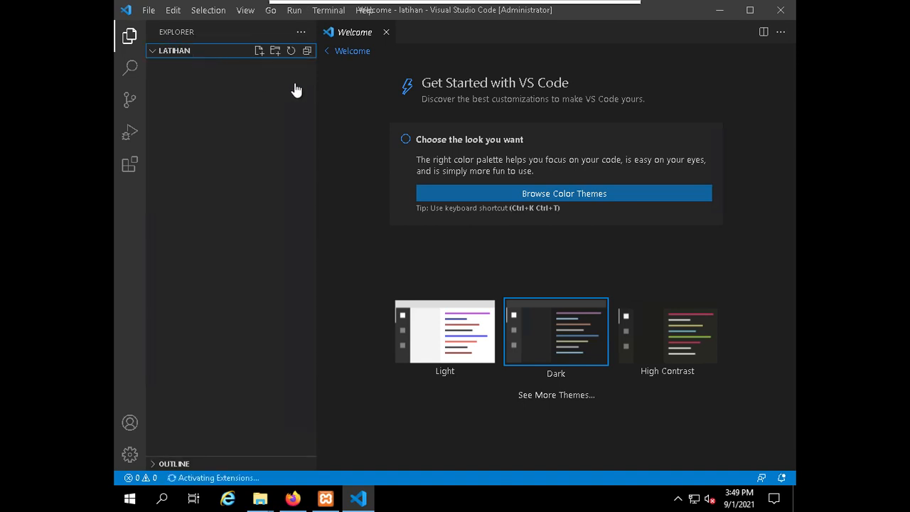
pyautogui.click(260, 52)
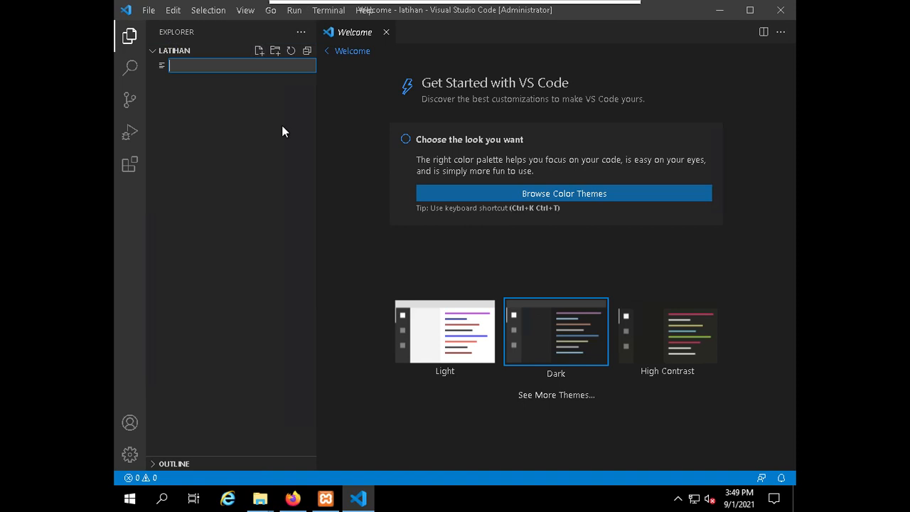
pyautogui.write('belajar.html')
pyautogui.press('Return')
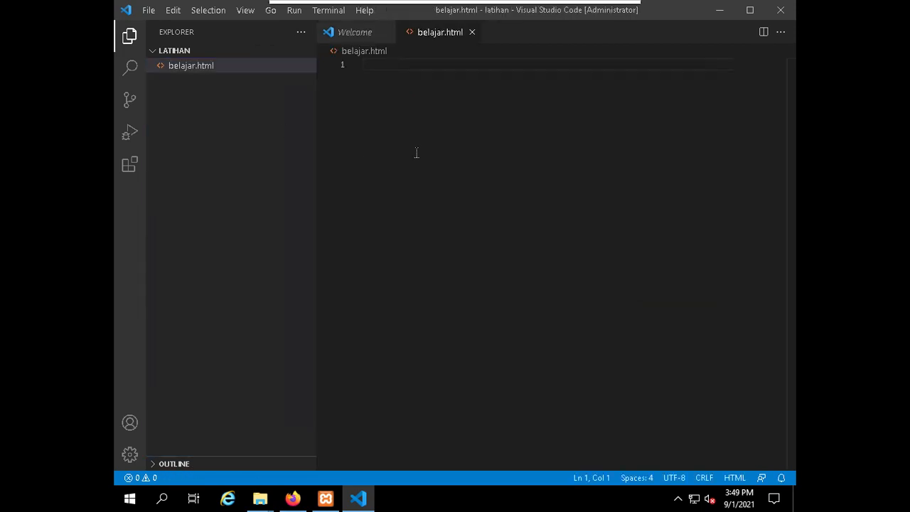
# Step: Write an html element in belajar.html containing an empty head element with a blank line inside it
pyautogui.write('<html')
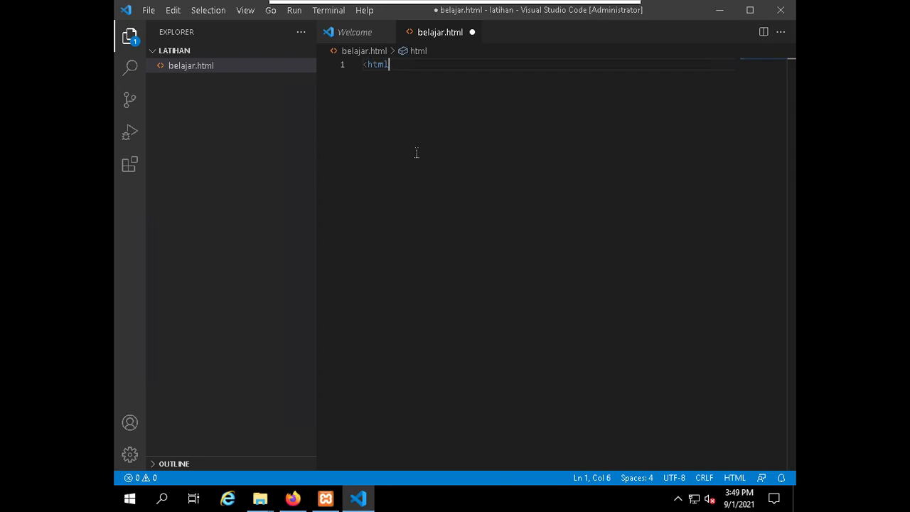
pyautogui.write('>')
pyautogui.press('Return')
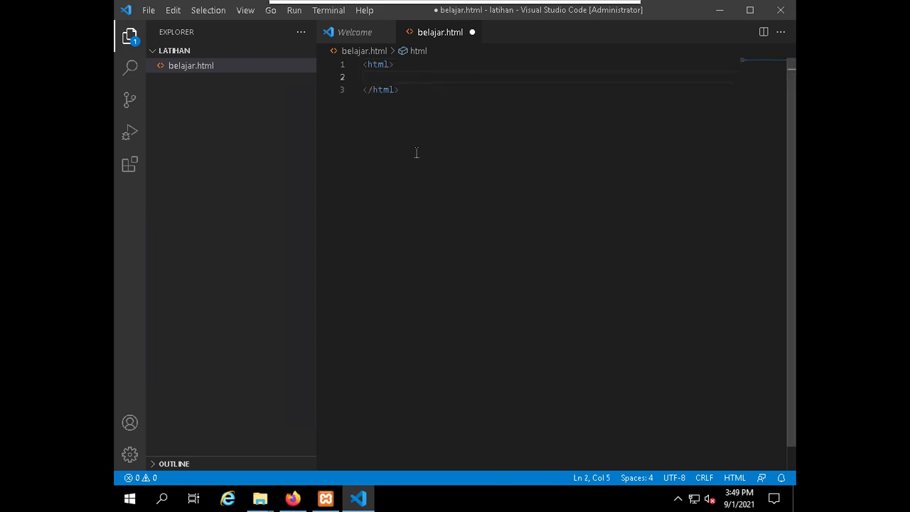
pyautogui.write('<bo')
pyautogui.press('BackSpace')
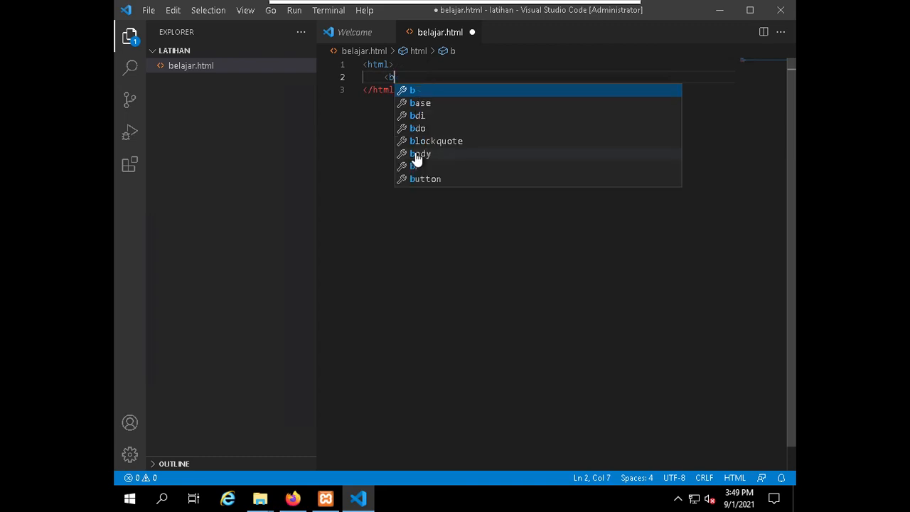
pyautogui.press('BackSpace')
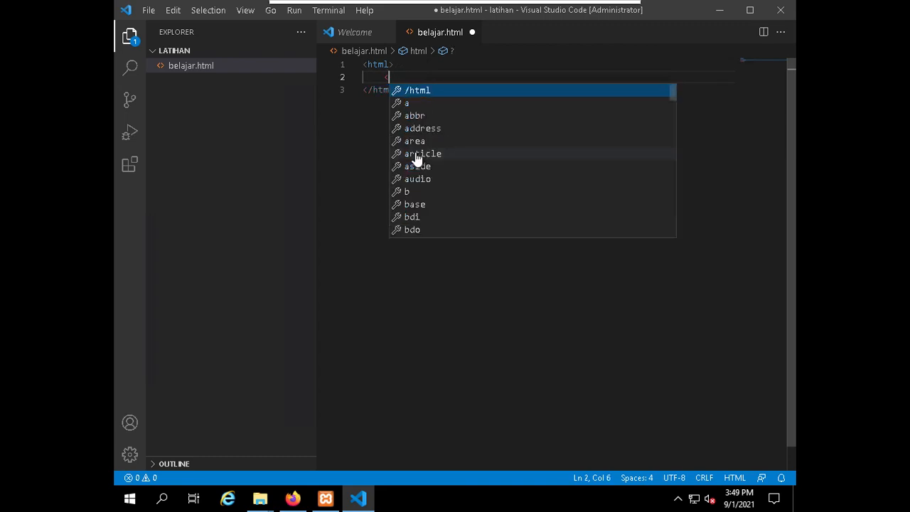
pyautogui.write('head')
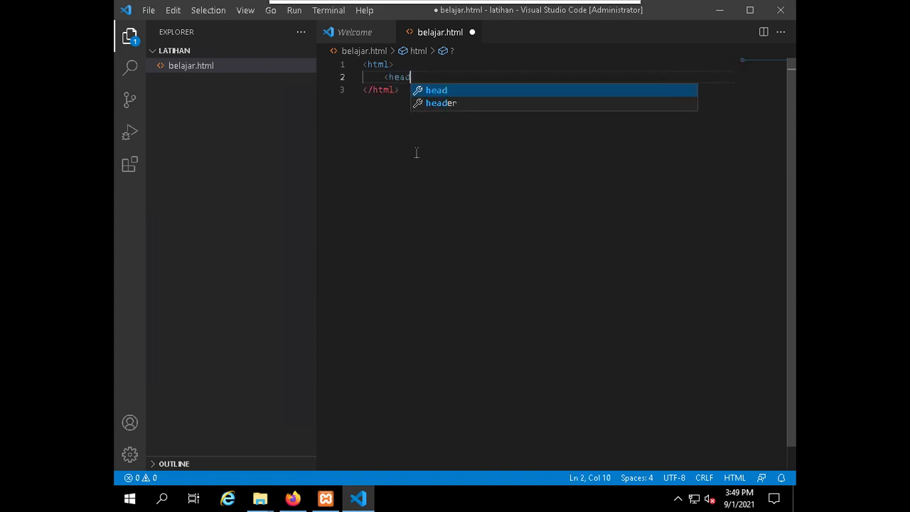
pyautogui.press('Escape')
pyautogui.write('></head>')
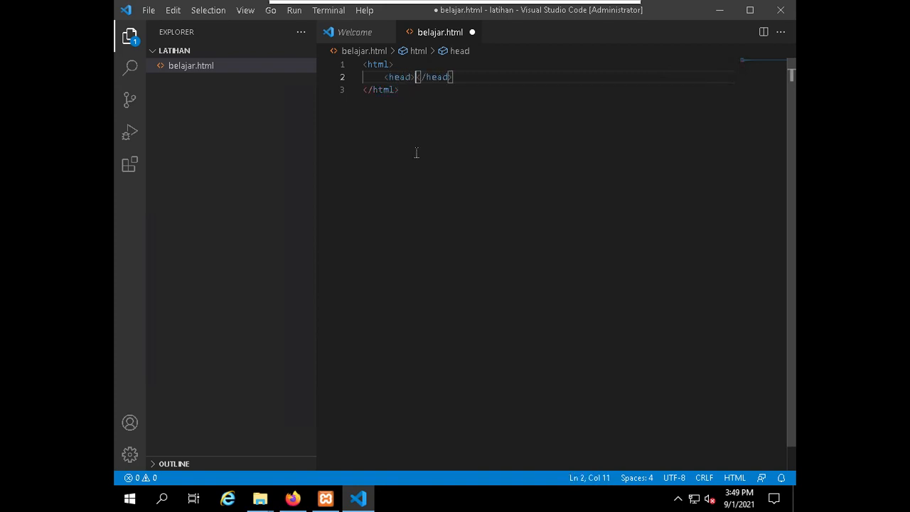
pyautogui.press('Return')
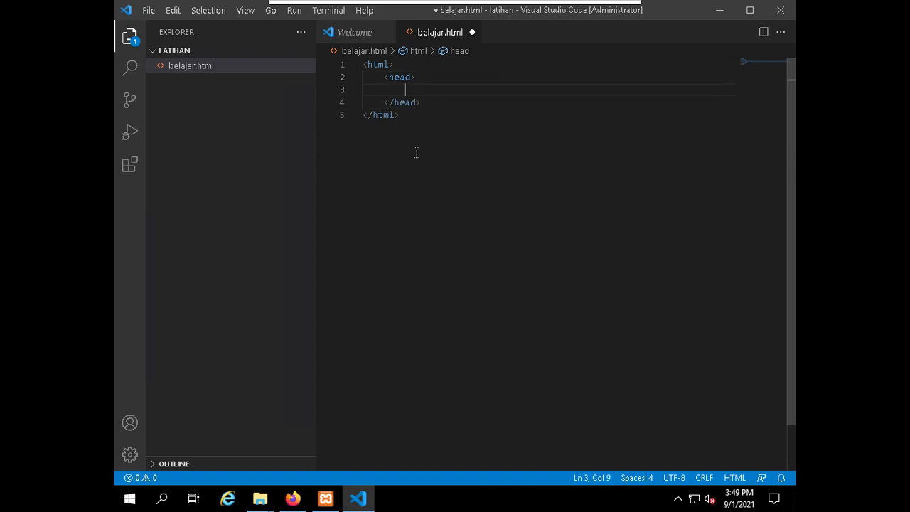
# Step: Add a title element inside the head with the text "Halaman Mneu Utama Belajar"
pyautogui.write('<title')
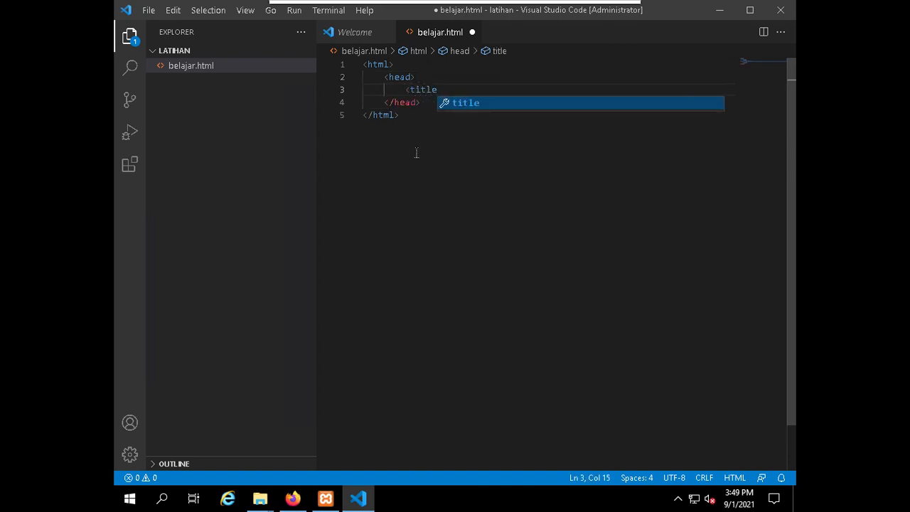
pyautogui.press('Escape')
pyautogui.write('></title>')
pyautogui.hotkey('ctrl', 'space')
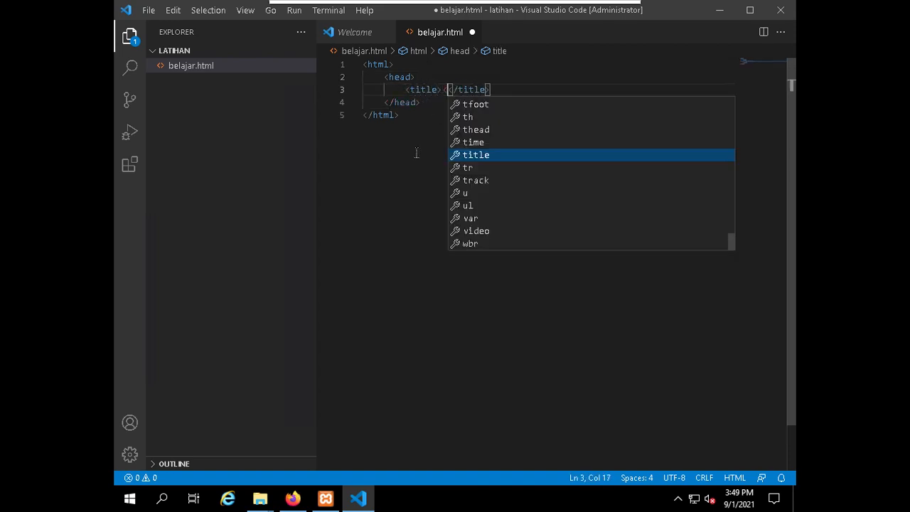
pyautogui.press('Escape')
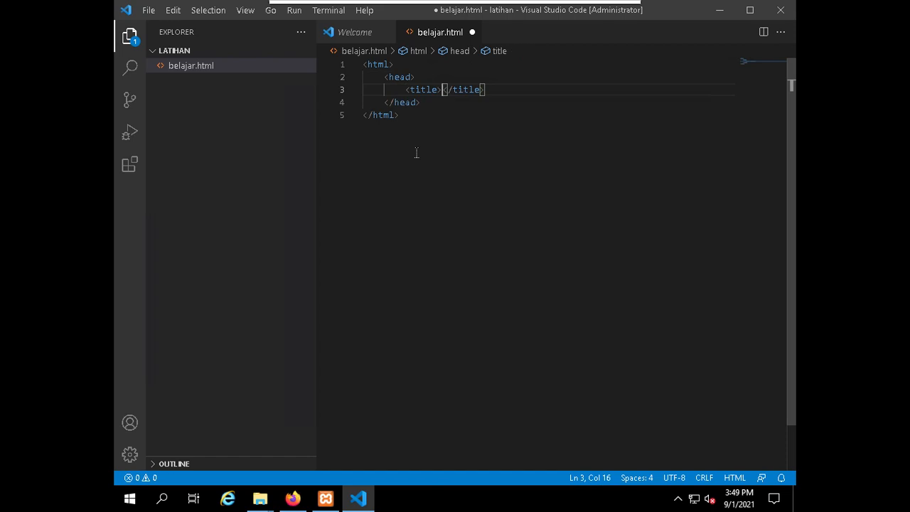
pyautogui.write('Halaan')
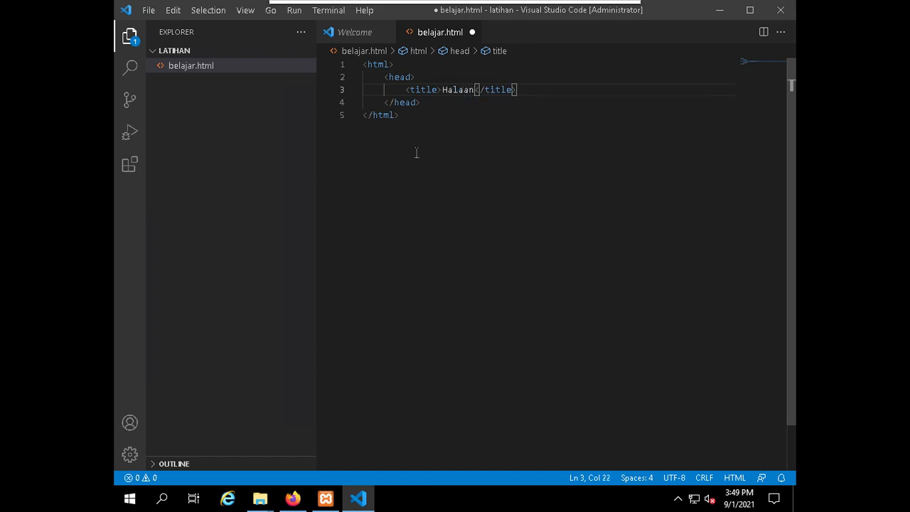
pyautogui.press('BackSpace')
pyautogui.press('BackSpace')
pyautogui.write('man Mneu Utama')
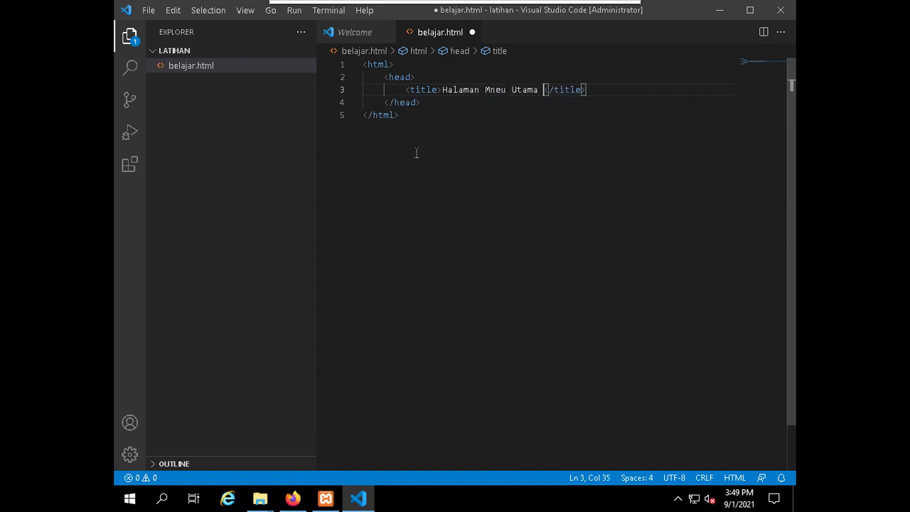
pyautogui.write(' Bea')
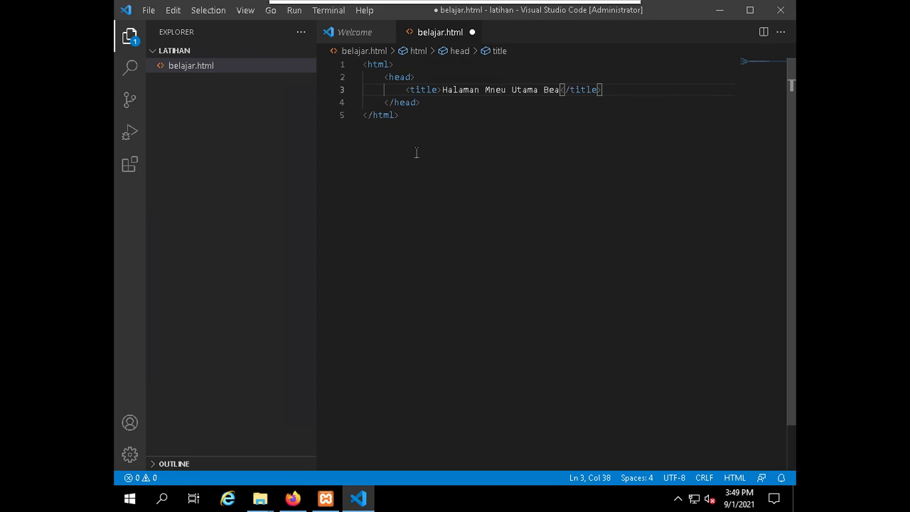
pyautogui.press('BackSpace')
pyautogui.write('lajar')
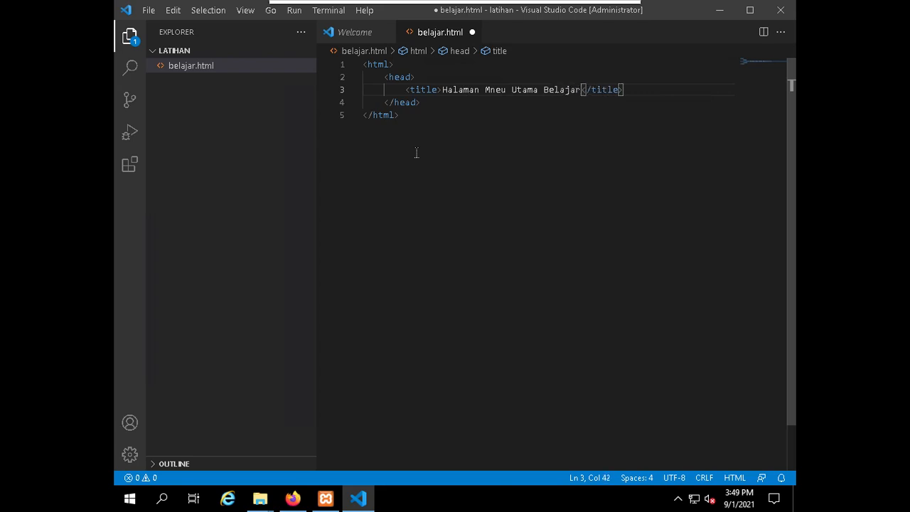
# Step: Change the page title text to "Halamaan Baru Indonesia" and save belajar.html
pyautogui.press('BackSpace')
pyautogui.press('BackSpace')
pyautogui.press('BackSpace')
pyautogui.press('BackSpace')
pyautogui.press('BackSpace')
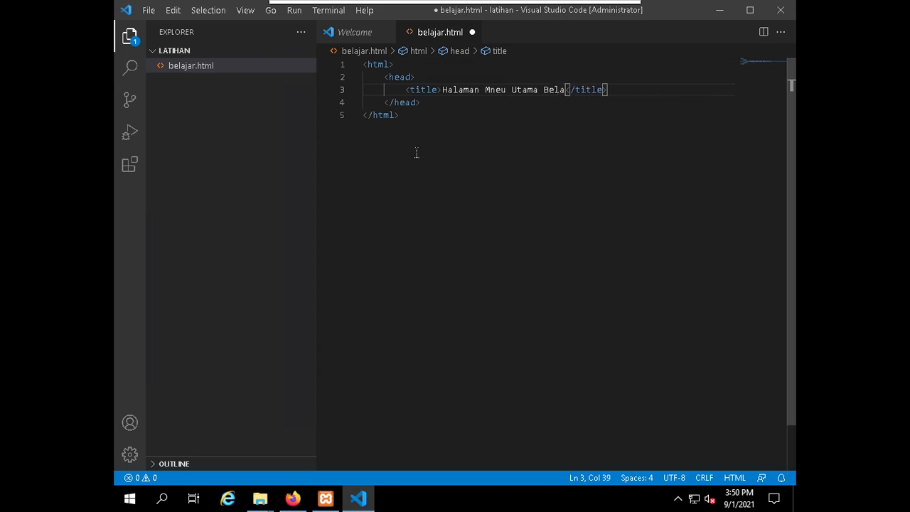
pyautogui.press('BackSpace')
pyautogui.press('BackSpace')
pyautogui.press('BackSpace')
pyautogui.press('BackSpace')
pyautogui.press('BackSpace')
pyautogui.press('BackSpace')
pyautogui.press('BackSpace')
pyautogui.press('BackSpace')
pyautogui.press('BackSpace')
pyautogui.press('BackSpace')
pyautogui.press('BackSpace')
pyautogui.press('BackSpace')
pyautogui.press('BackSpace')
pyautogui.press('BackSpace')
pyautogui.press('BackSpace')
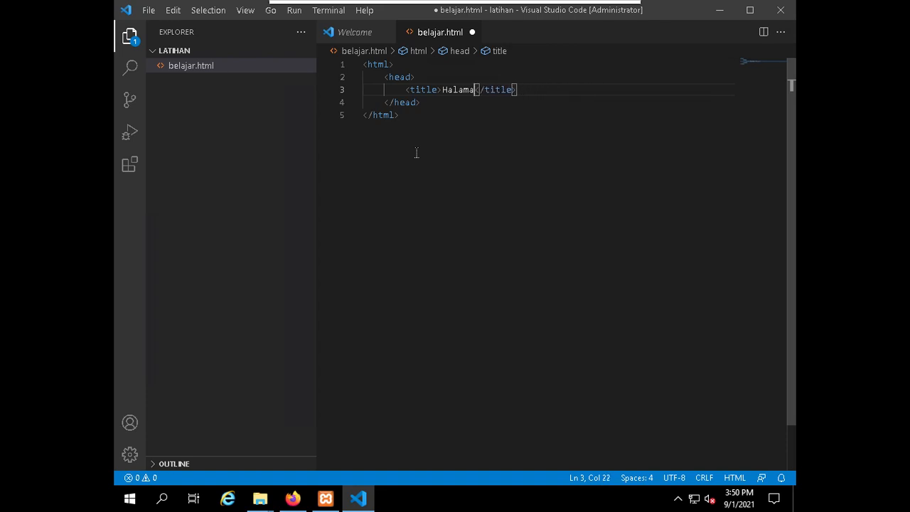
pyautogui.write('an ')
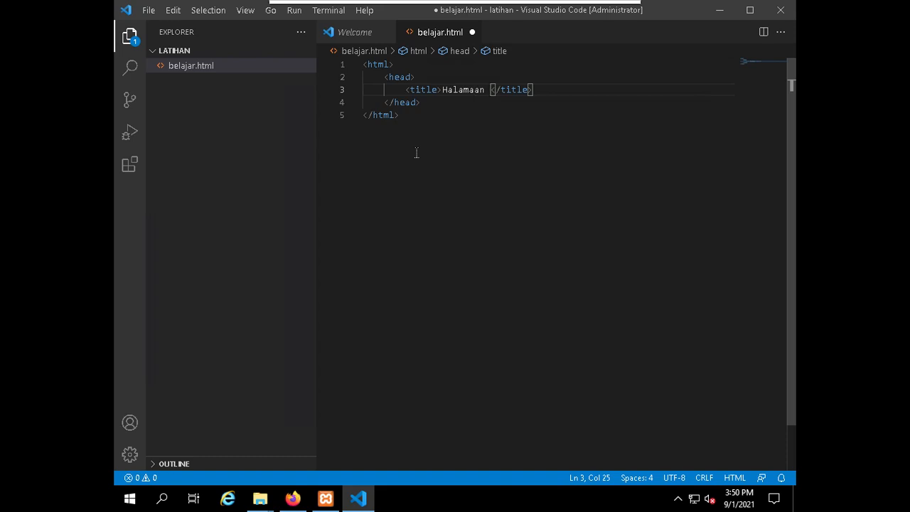
pyautogui.write('Baru Indo')
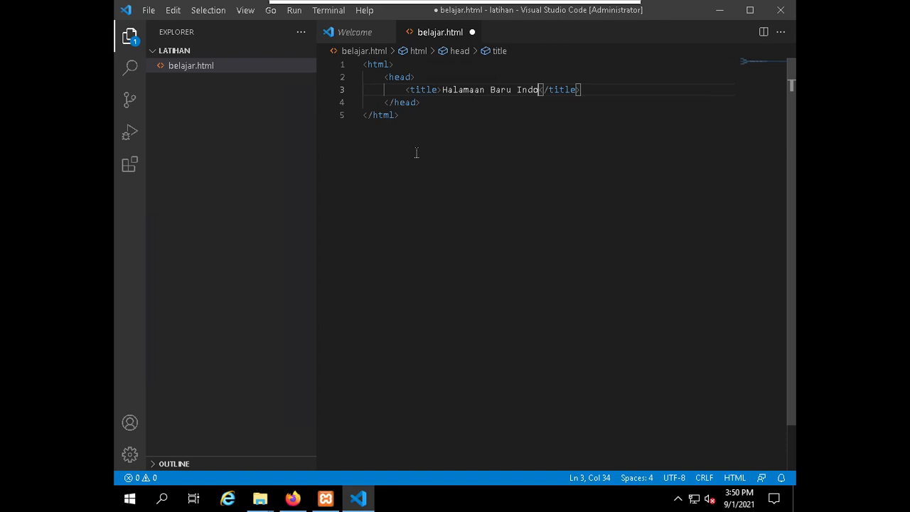
pyautogui.write('nesia')
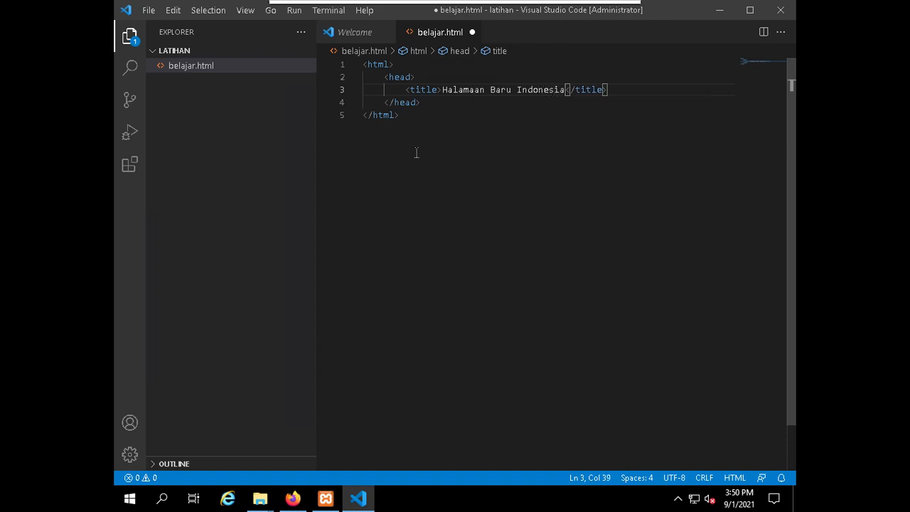
pyautogui.hotkey('ctrl', 's')
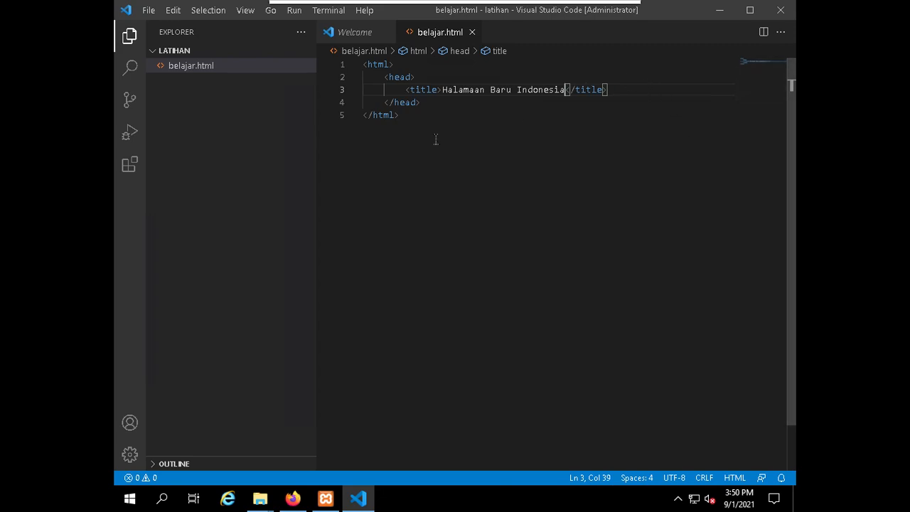
# Step: Switch to the FileZilla website in Firefox and view its quick download links for the client and server
pyautogui.click(720, 11)
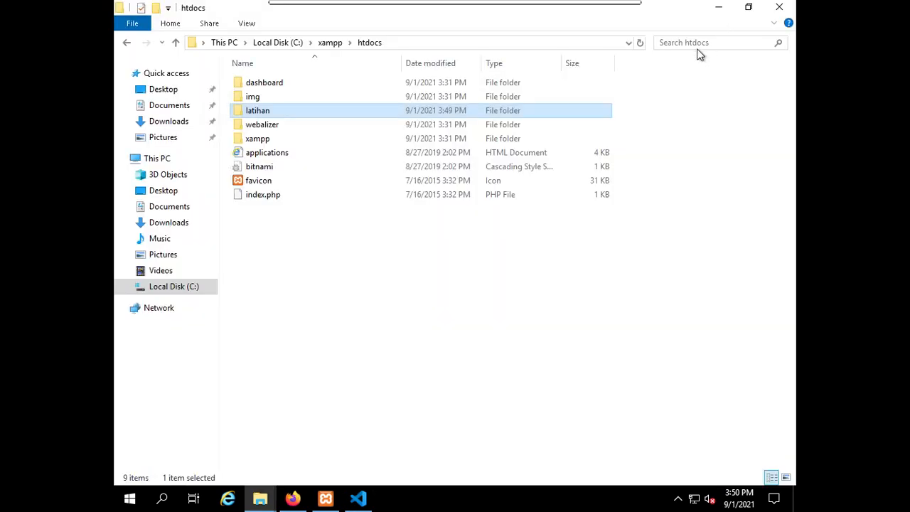
pyautogui.click(718, 7)
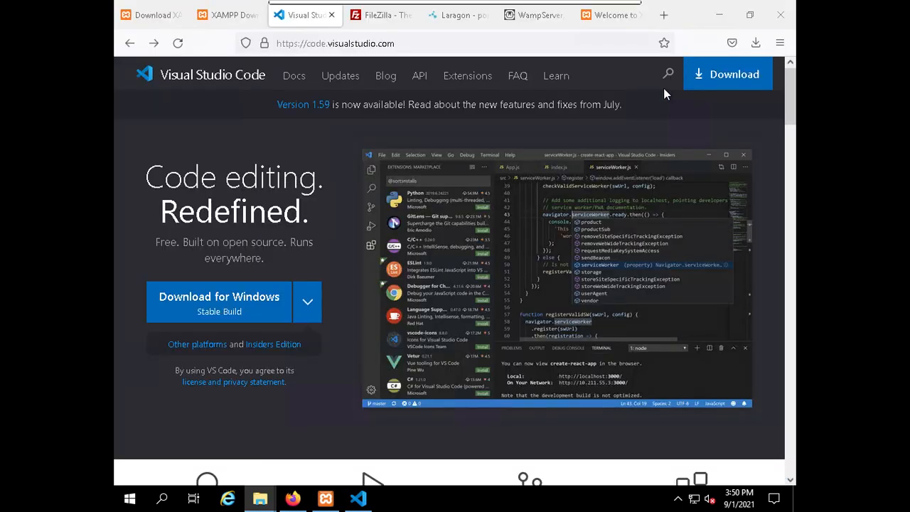
pyautogui.click(394, 20)
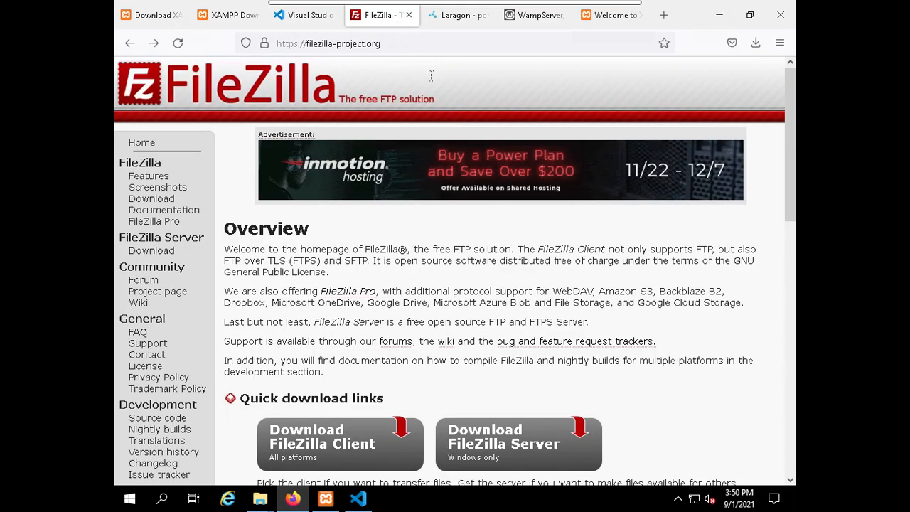
pyautogui.scroll(-2, 441, 244)
pyautogui.scroll(-5, 441, 243)
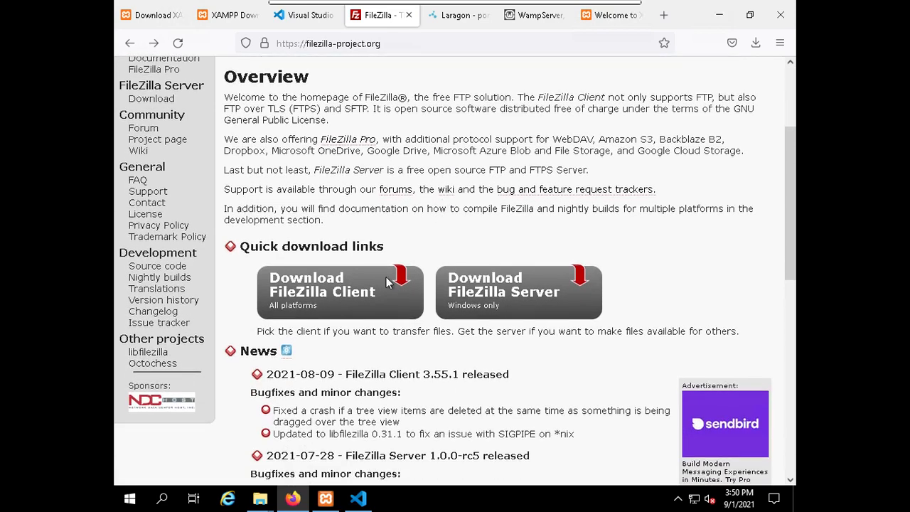
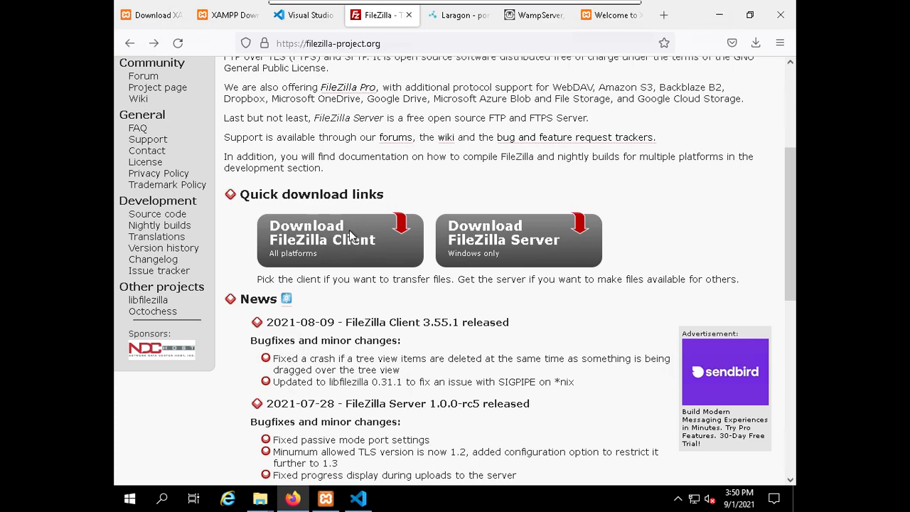
pyautogui.doubleClick(349, 229)
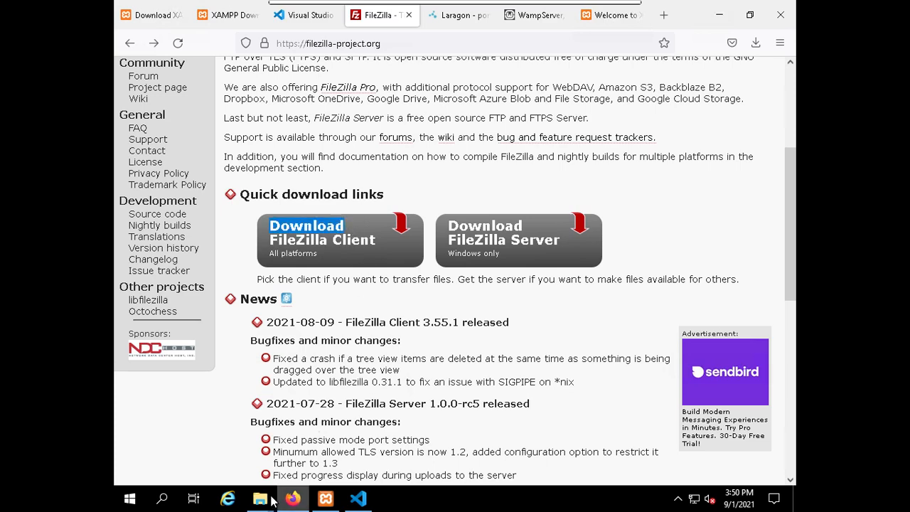
# Step: Switch to the htdocs window in File Explorer and go up to the xampp folder to view its contents
pyautogui.moveTo(274, 499)
pyautogui.click(288, 457)
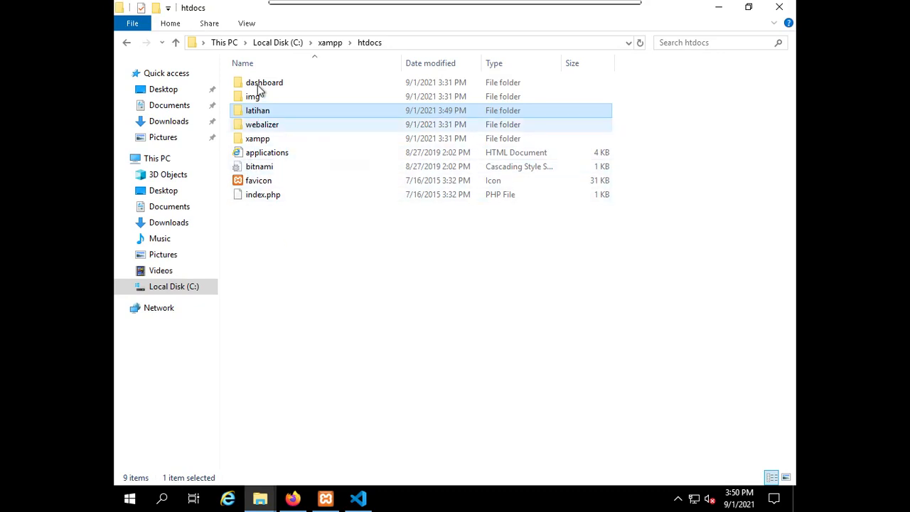
pyautogui.click(315, 45)
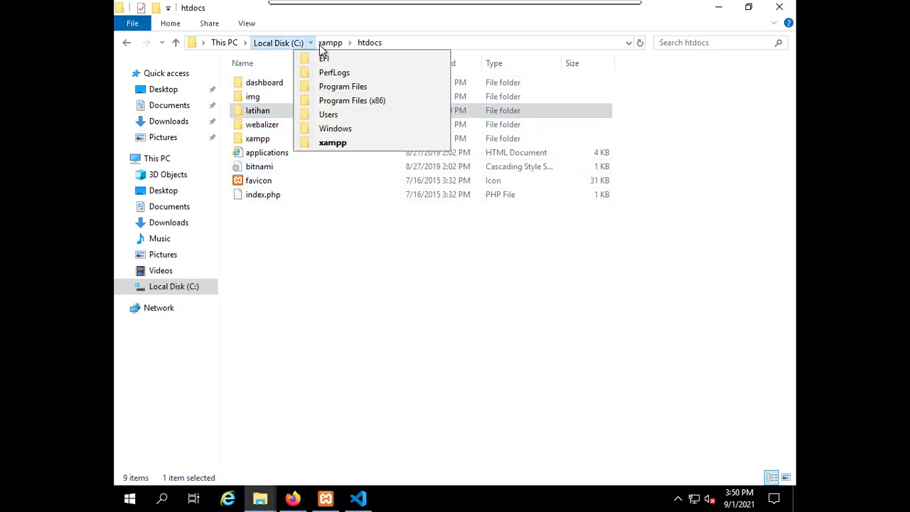
pyautogui.click(319, 45)
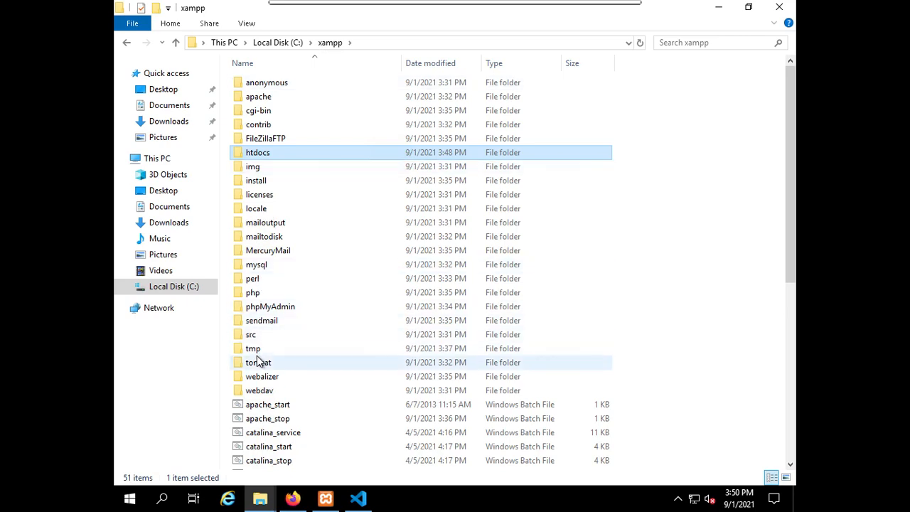
pyautogui.click(354, 501)
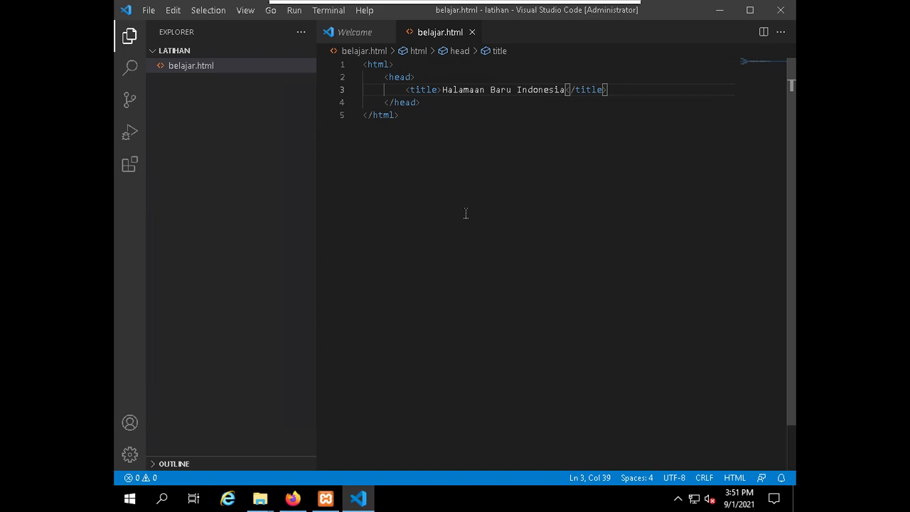
pyautogui.moveTo(640, 6)
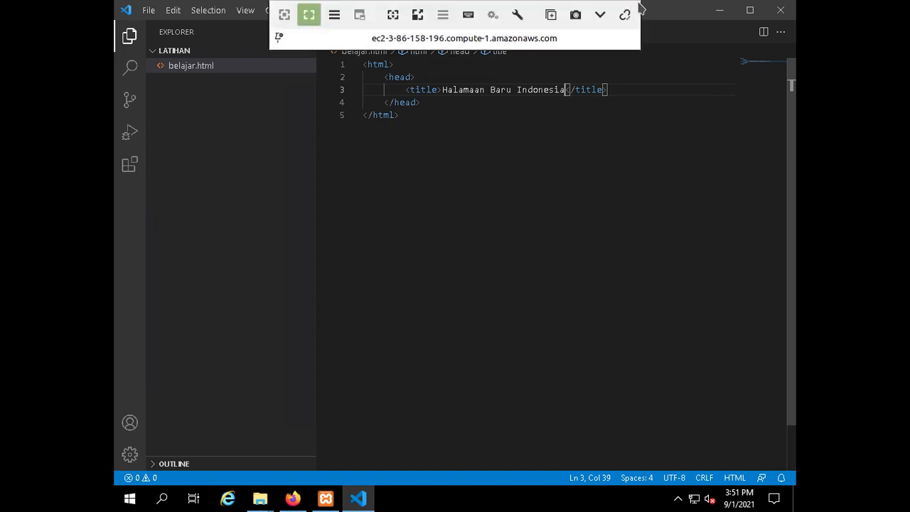
pyautogui.click(721, 13)
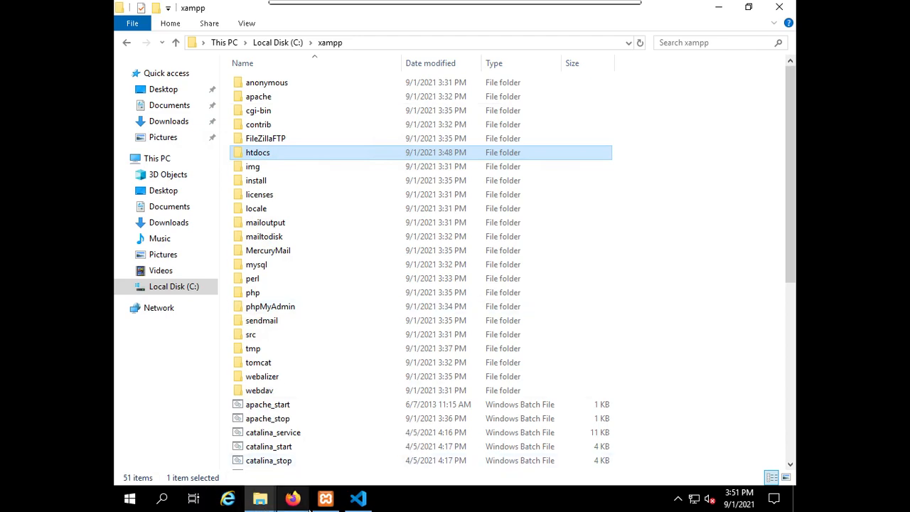
# Step: Bring the File Explorer window of the Downloads folder to the front, over the FileZilla page in Firefox
pyautogui.click(293, 499)
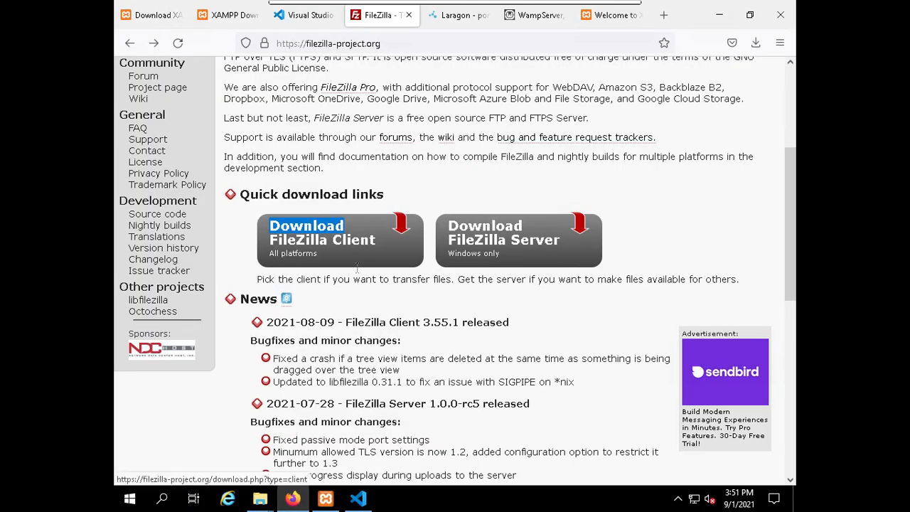
pyautogui.click(262, 500)
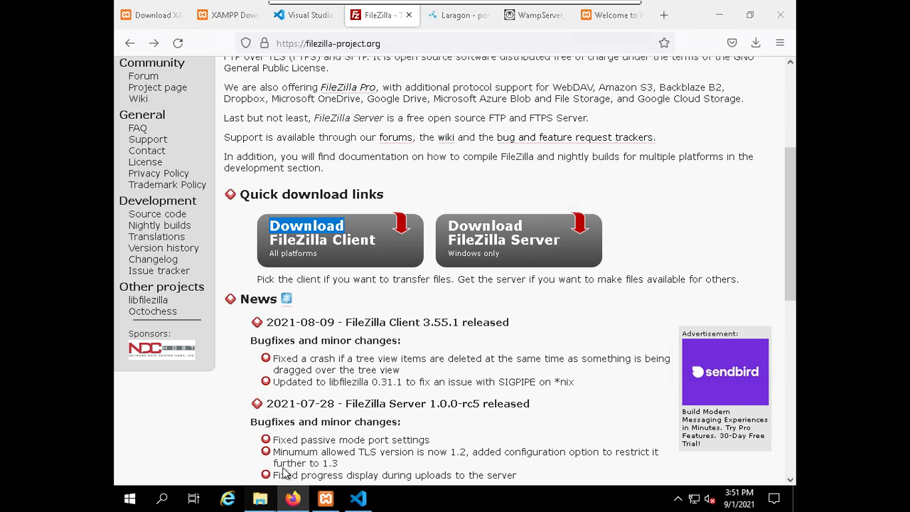
pyautogui.click(225, 423)
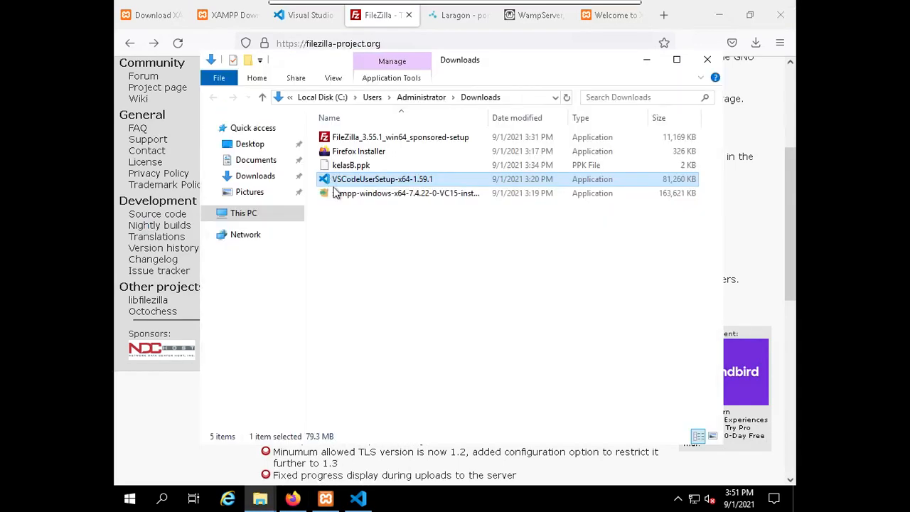
# Step: Run the FileZilla_3.55.1_win64_sponsored-setup installer from the Downloads folder and minimize the windows covering its setup wizard
pyautogui.click(359, 243)
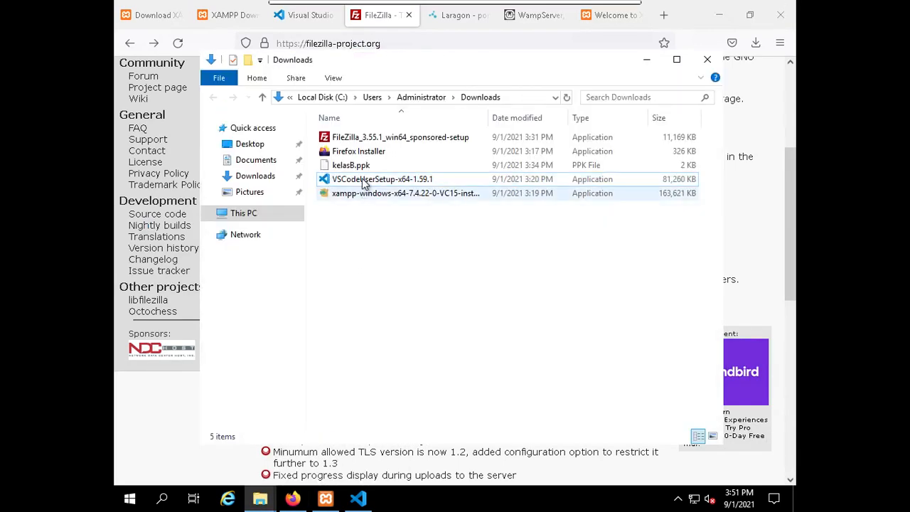
pyautogui.click(356, 139)
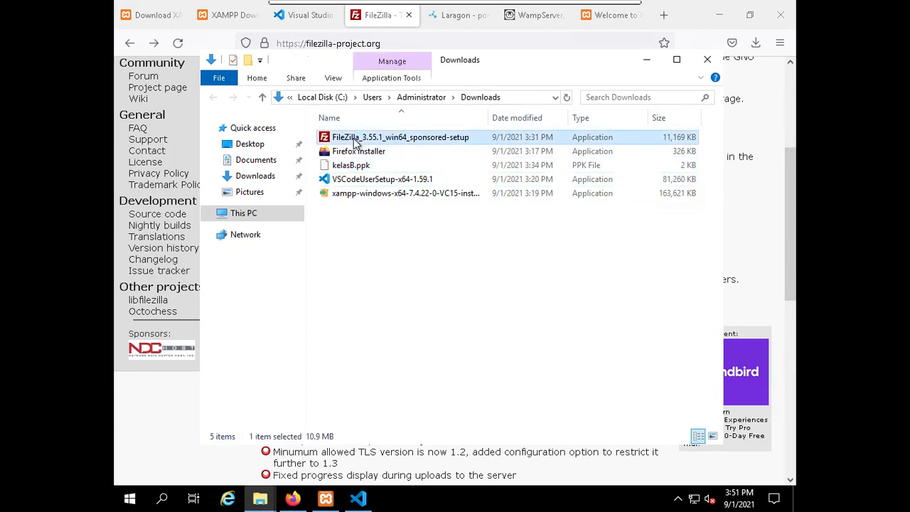
pyautogui.doubleClick(356, 139)
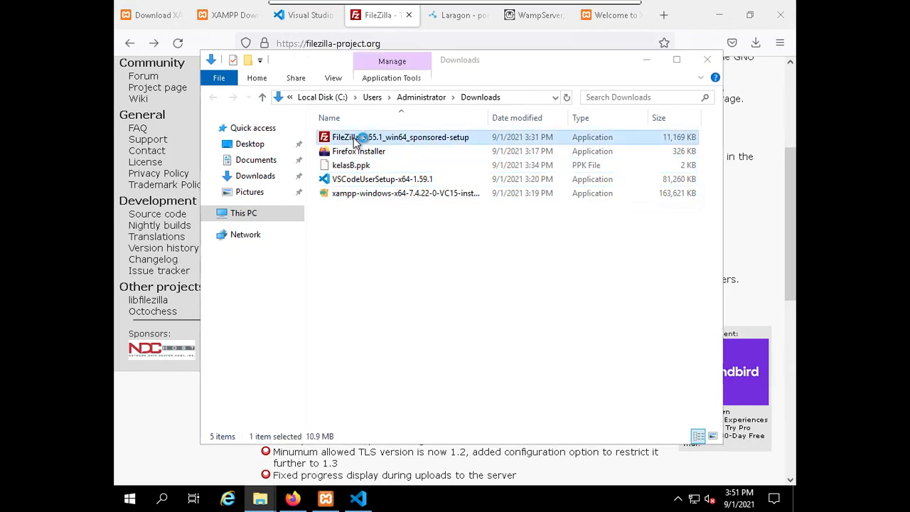
pyautogui.click(649, 58)
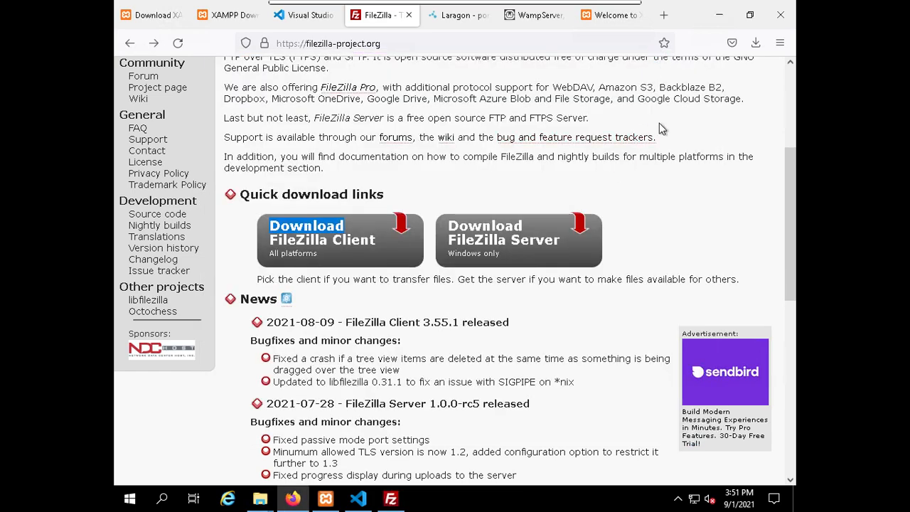
pyautogui.click(718, 17)
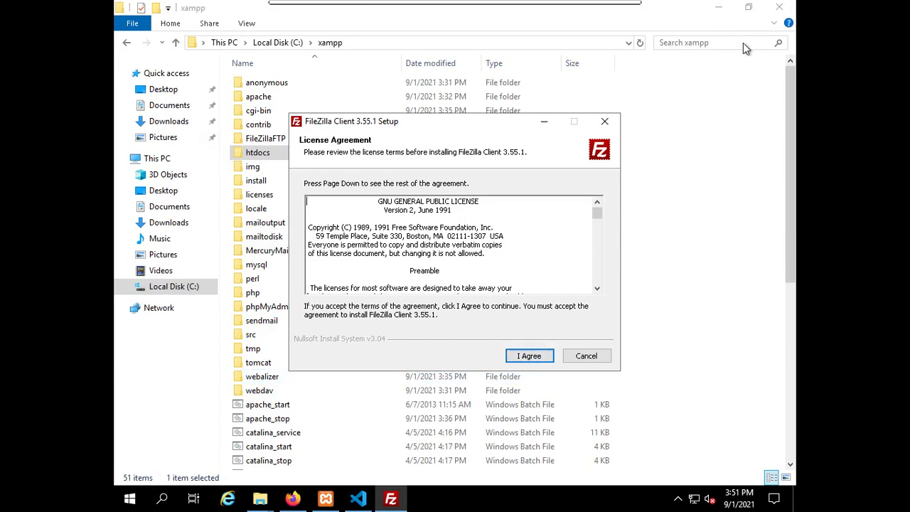
pyautogui.click(719, 6)
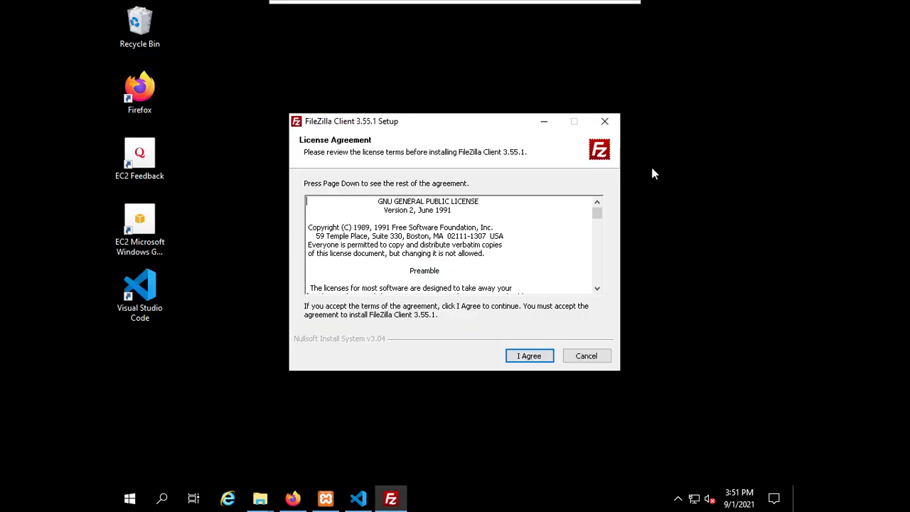
# Step: Agree to the FileZilla Client license and accept the optional Adaware Web Companion offer
pyautogui.click(528, 356)
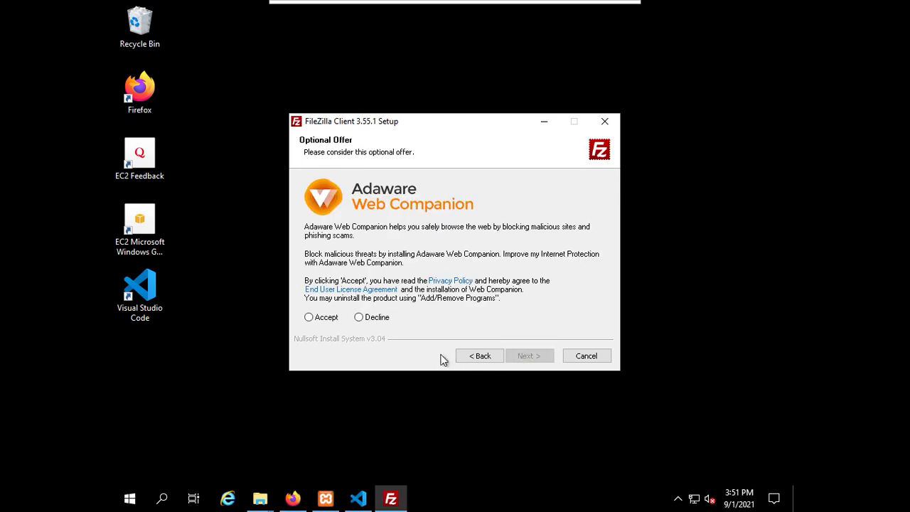
pyautogui.click(324, 322)
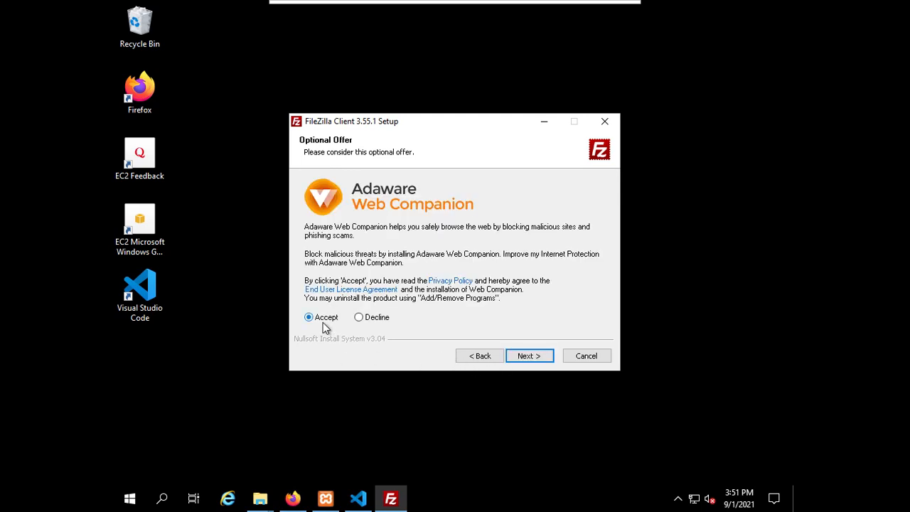
pyautogui.click(534, 356)
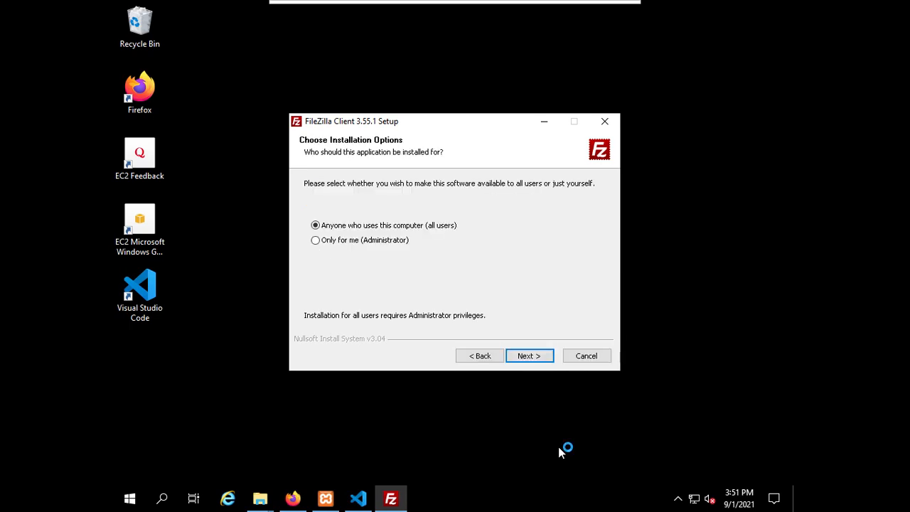
# Step: Install FileZilla Client for all users with the Desktop Icon component added, keeping the default destination and Start Menu folder
pyautogui.click(529, 357)
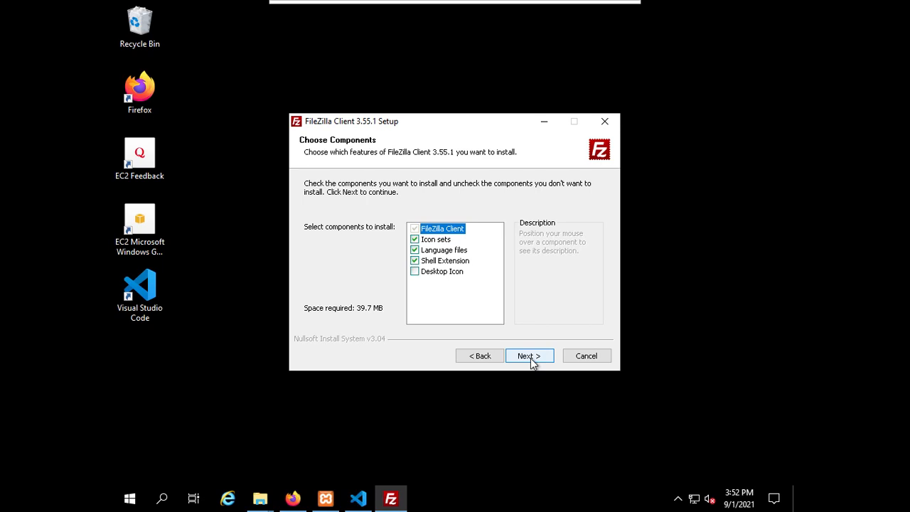
pyautogui.click(435, 273)
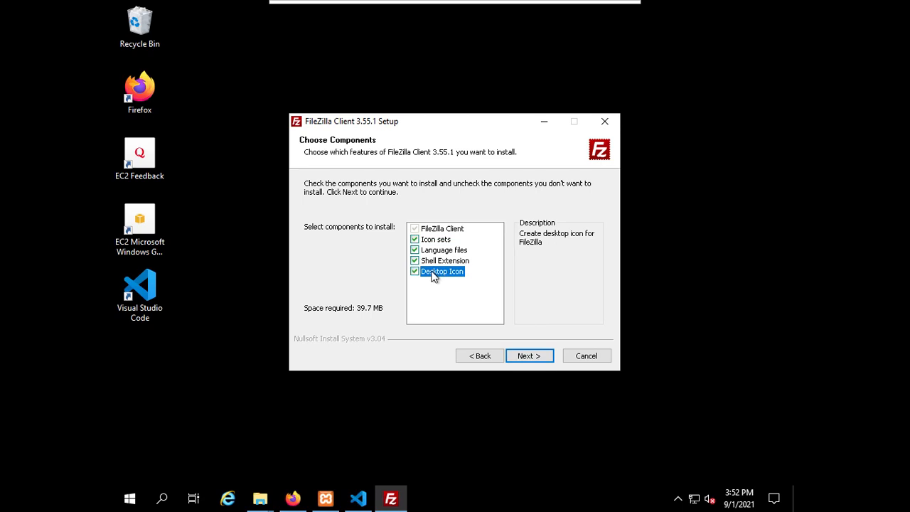
pyautogui.click(527, 354)
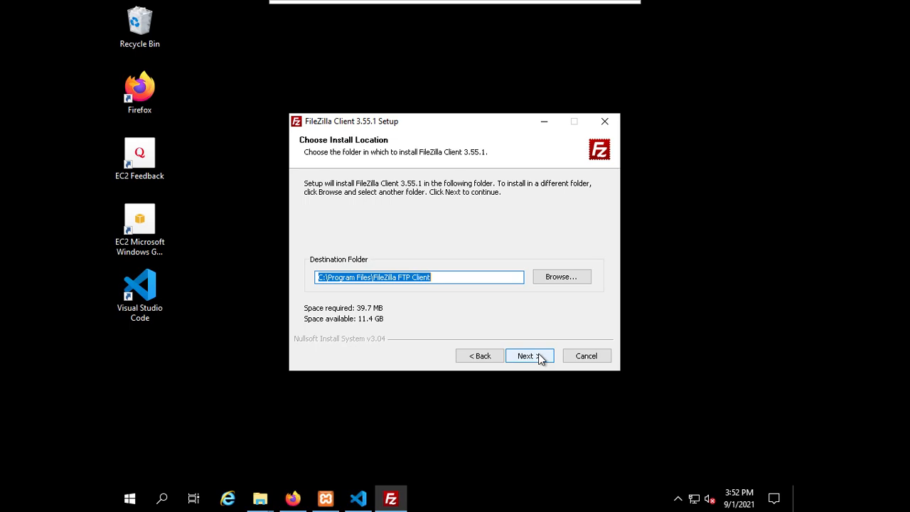
pyautogui.click(538, 353)
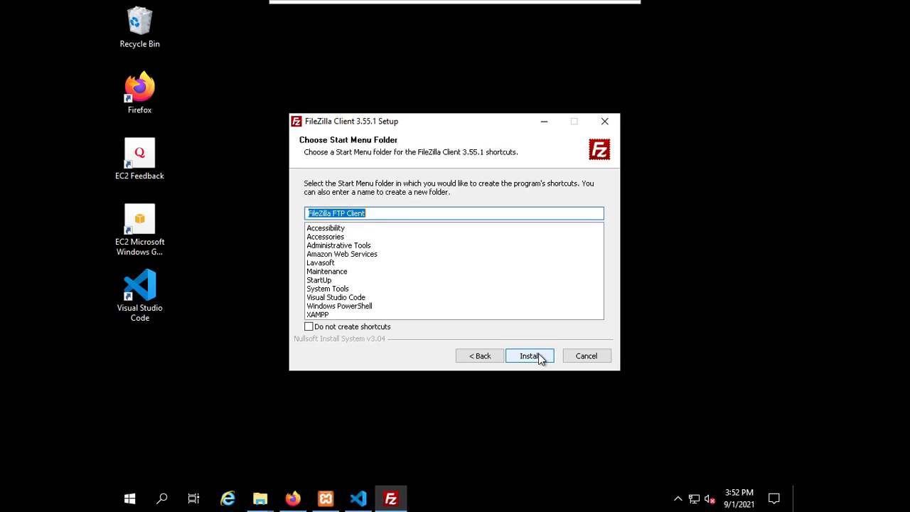
pyautogui.click(539, 354)
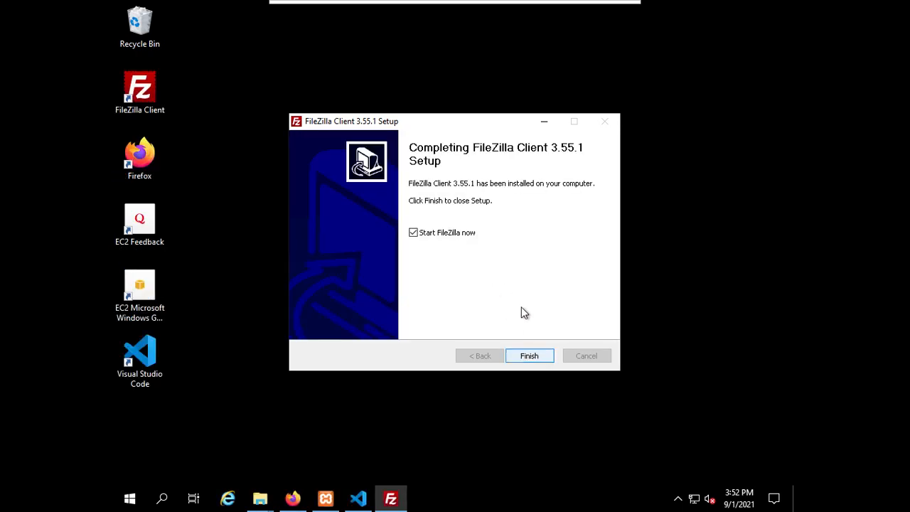
# Step: Finish the setup with FileZilla set to start now and close its welcome dialog
pyautogui.click(547, 359)
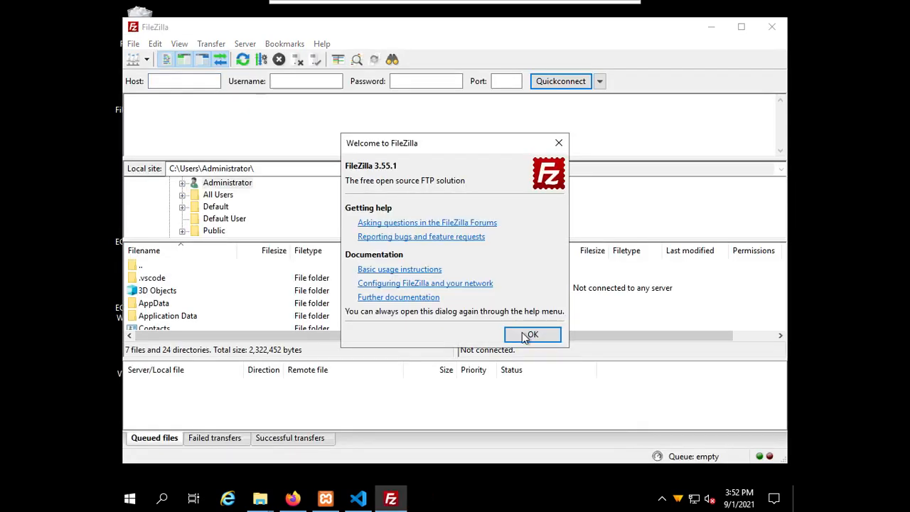
pyautogui.click(532, 335)
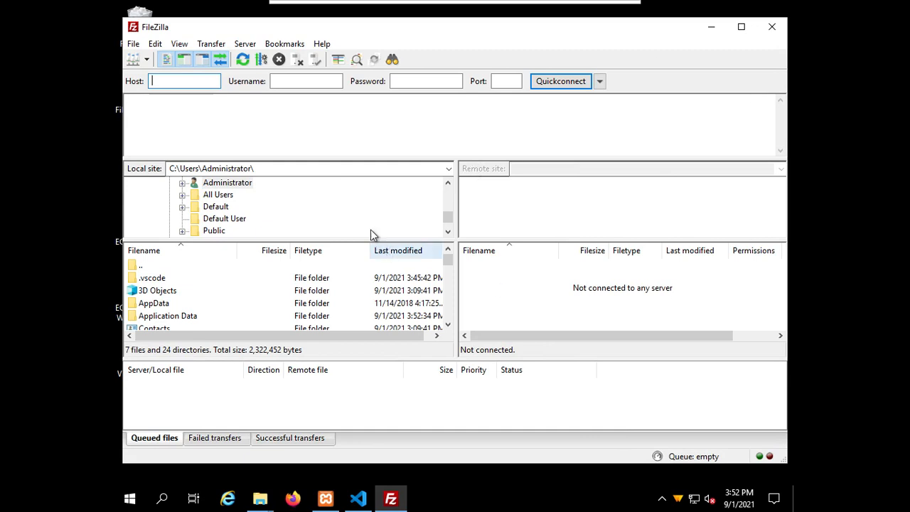
# Step: Leave the remote desktop session and open the Instances list of the EC2 console in Chrome
pyautogui.click(711, 32)
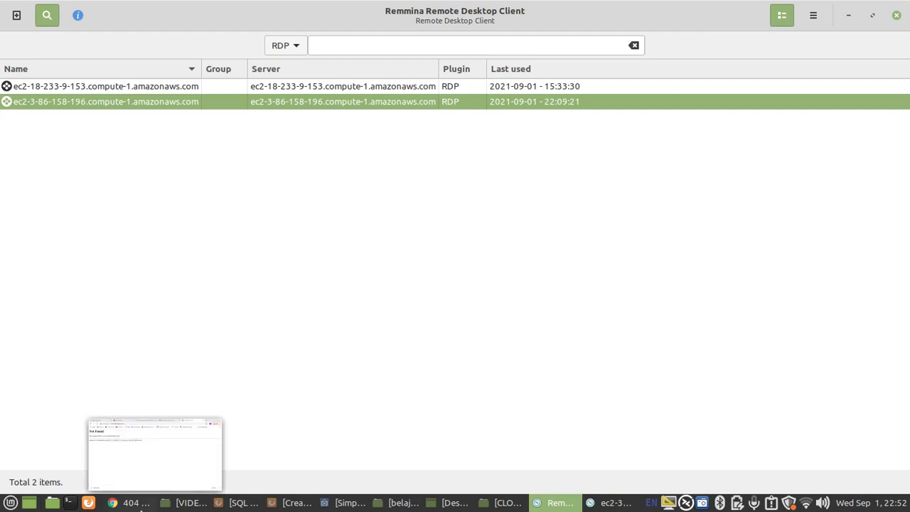
pyautogui.click(130, 503)
pyautogui.click(377, 11)
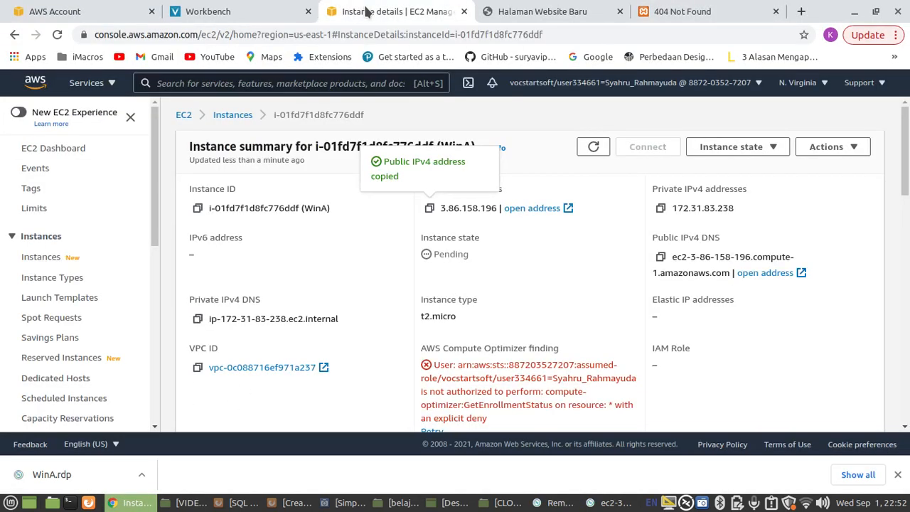
pyautogui.click(230, 116)
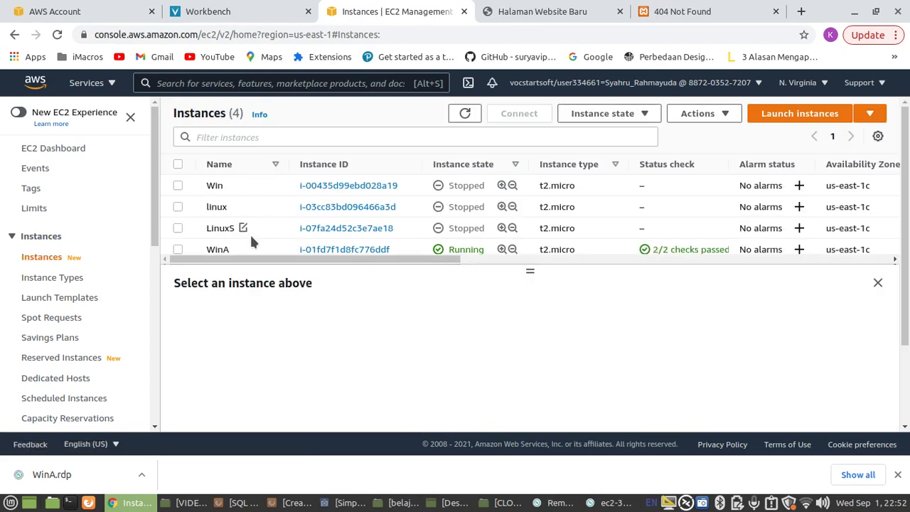
# Step: Start the stopped EC2 instance named linux, refresh the list and dismiss the notification
pyautogui.click(178, 206)
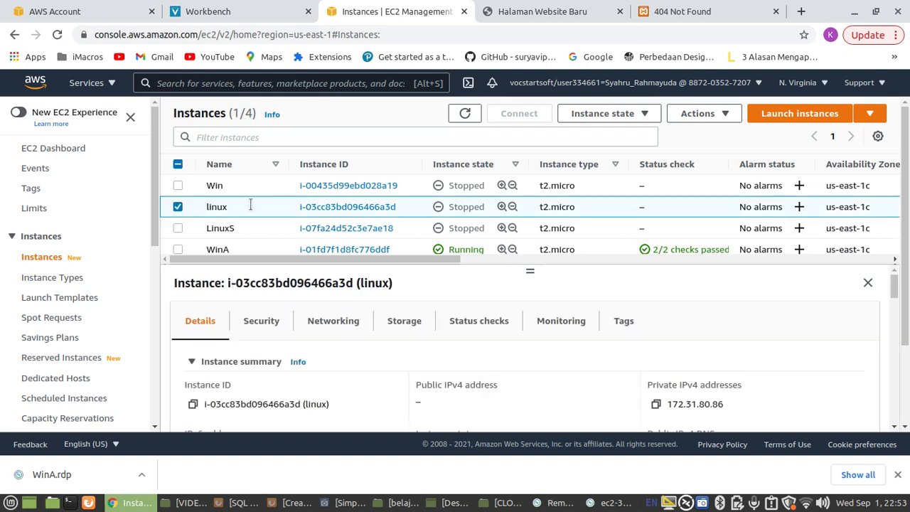
pyautogui.click(589, 114)
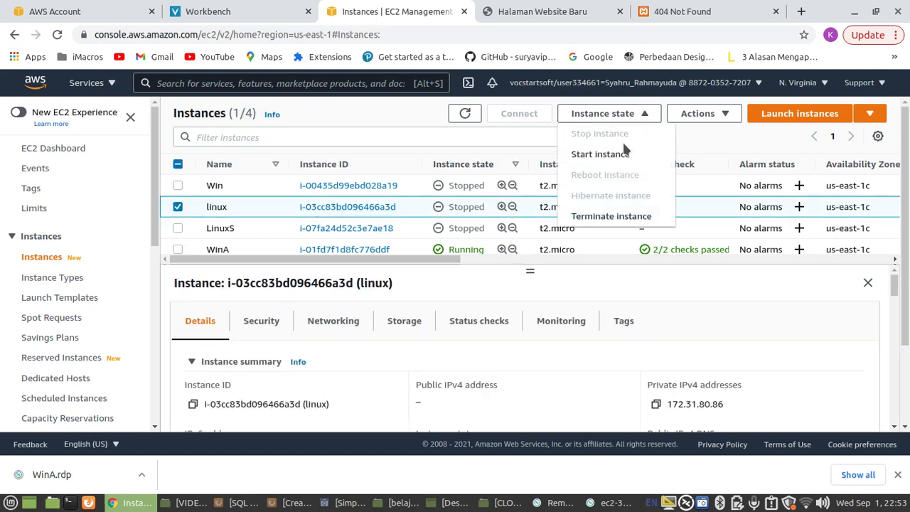
pyautogui.click(616, 159)
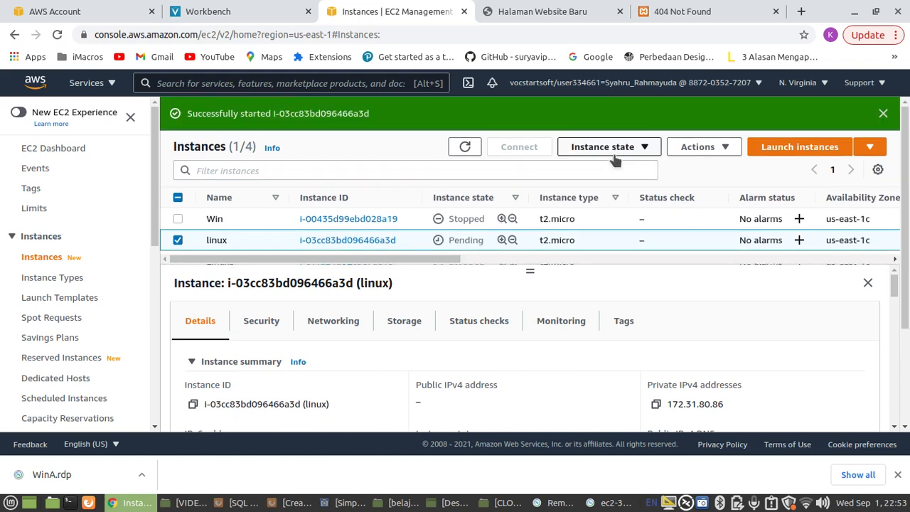
pyautogui.click(466, 146)
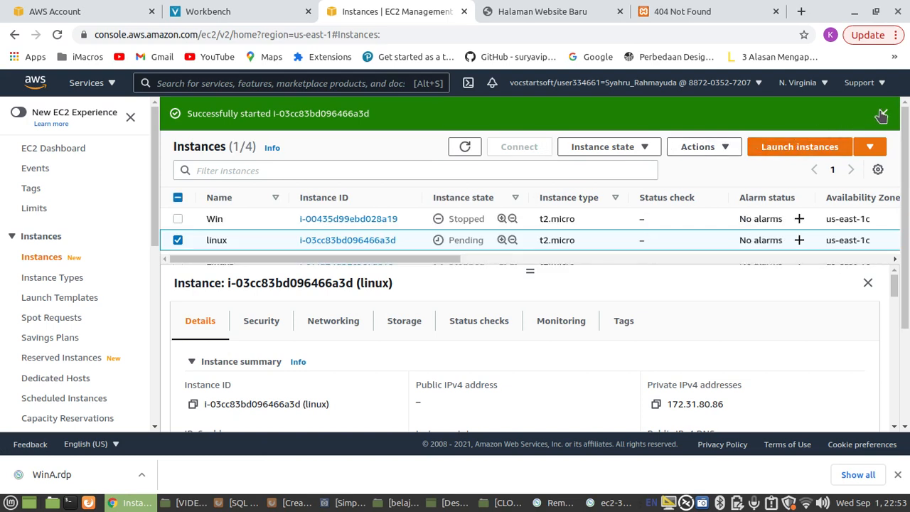
pyautogui.click(883, 115)
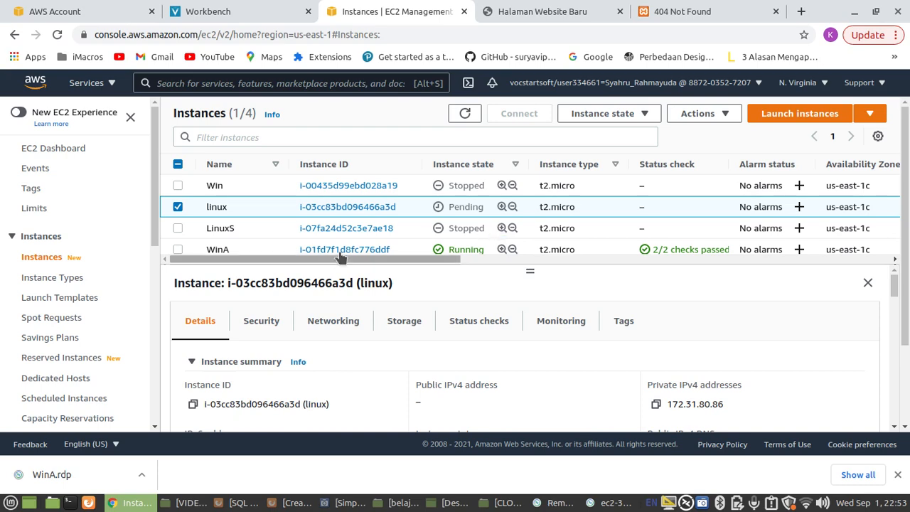
# Step: View the linux instance's summary, then check the FileZilla window in the remote session and return to the EC2 console
pyautogui.click(366, 207)
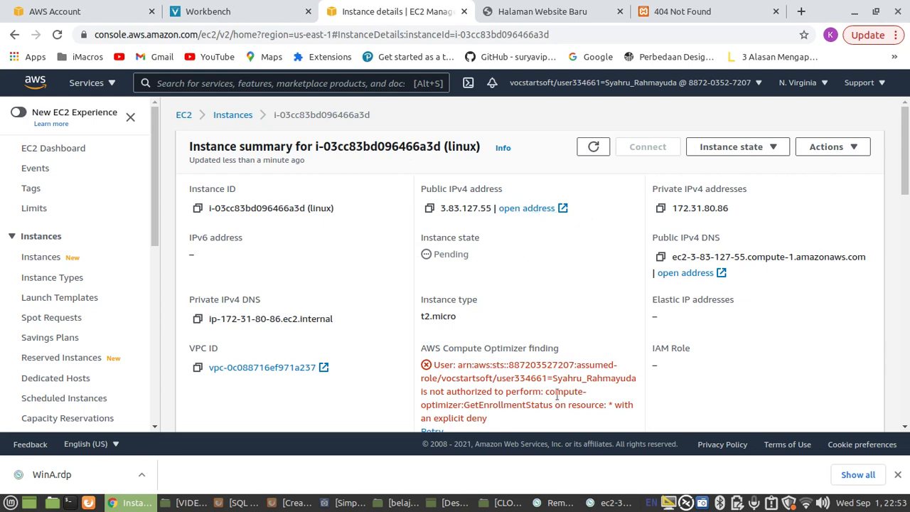
pyautogui.click(606, 503)
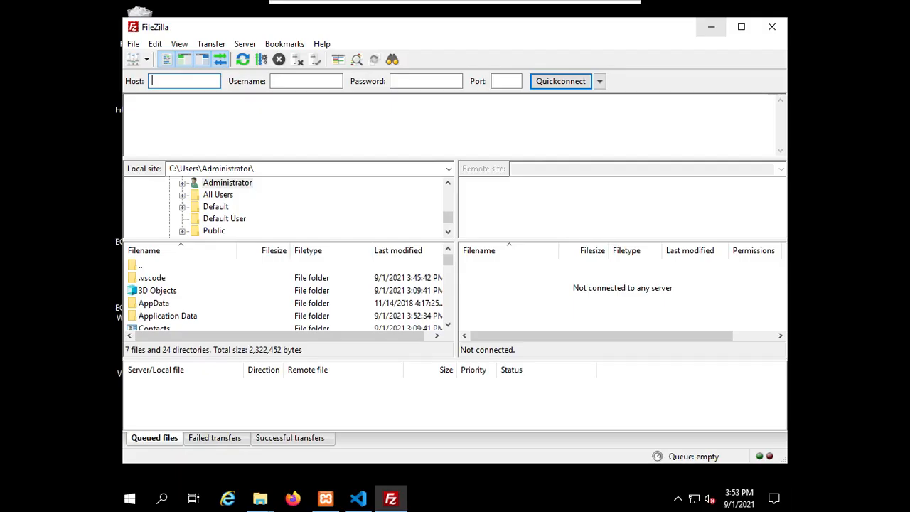
pyautogui.click(586, 493)
pyautogui.hotkey('alt', 'Tab')
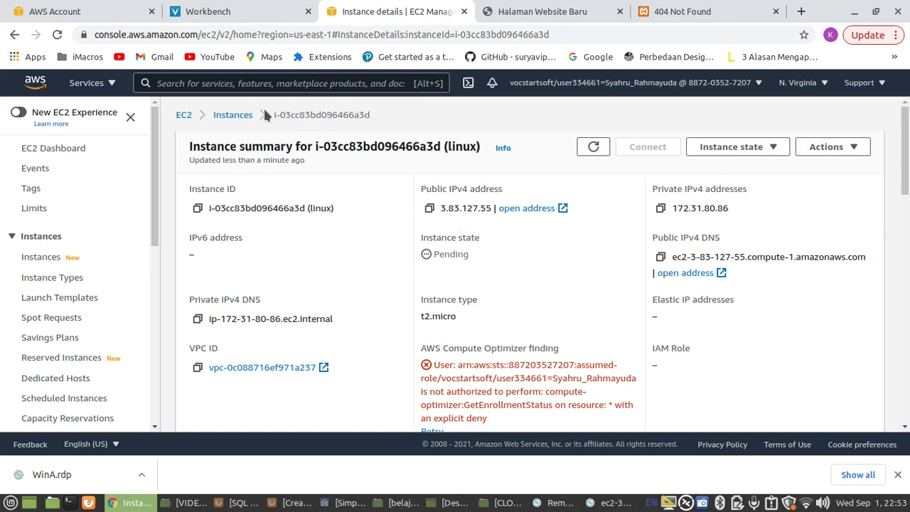
# Step: Reopen the linux instance from the Instances list and bring up its SSH client connection instructions
pyautogui.click(231, 117)
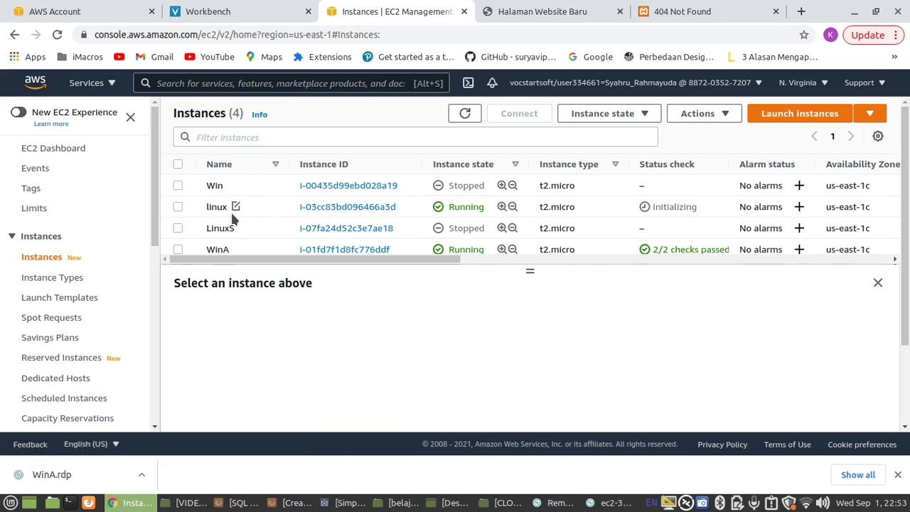
pyautogui.click(341, 208)
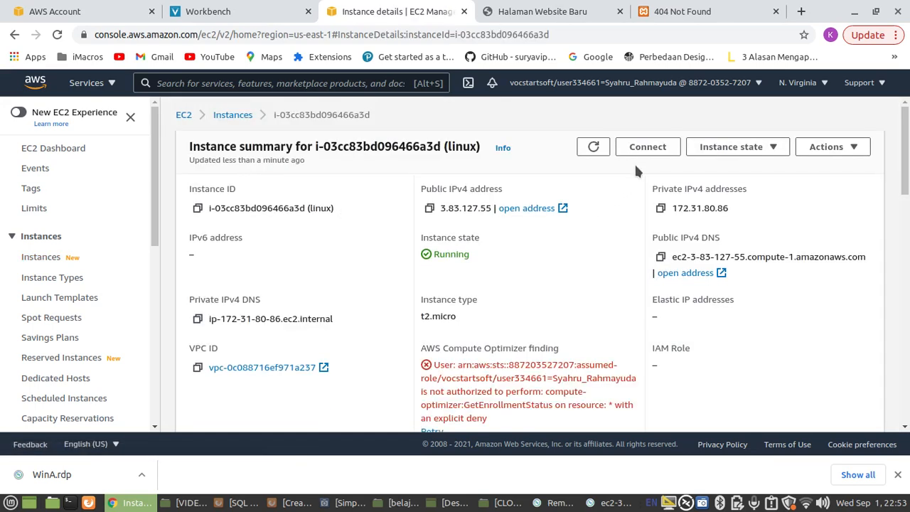
pyautogui.click(644, 150)
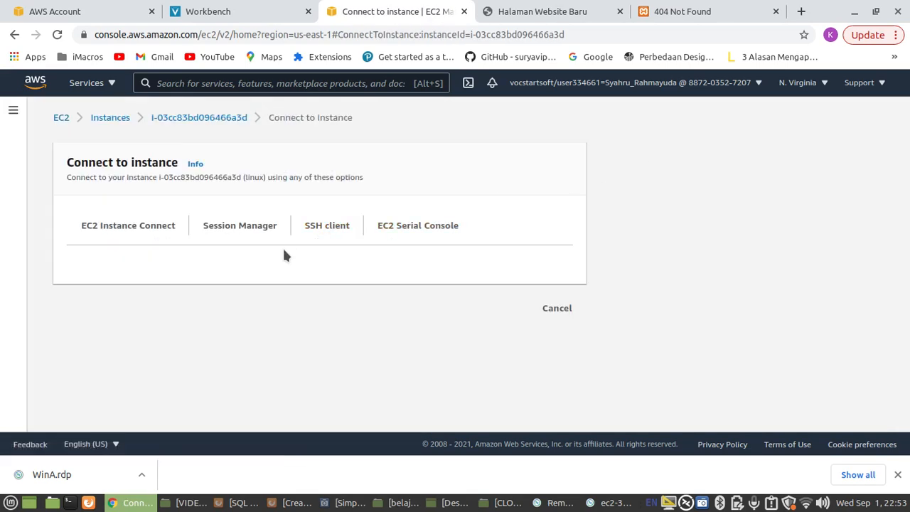
pyautogui.click(246, 237)
pyautogui.click(307, 226)
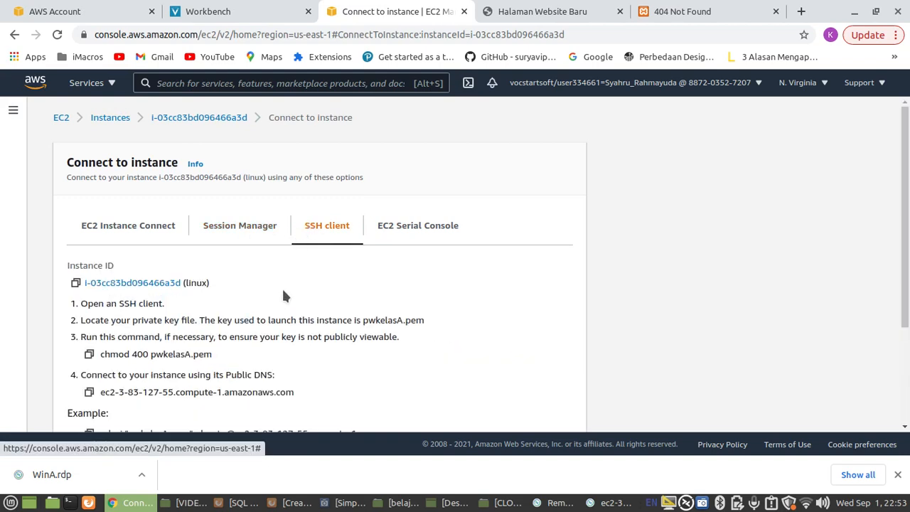
# Step: Examine the SSH connection instructions and highlight the private key file name pwkelasA.pem in the chmod command
pyautogui.scroll(-2, 283, 296)
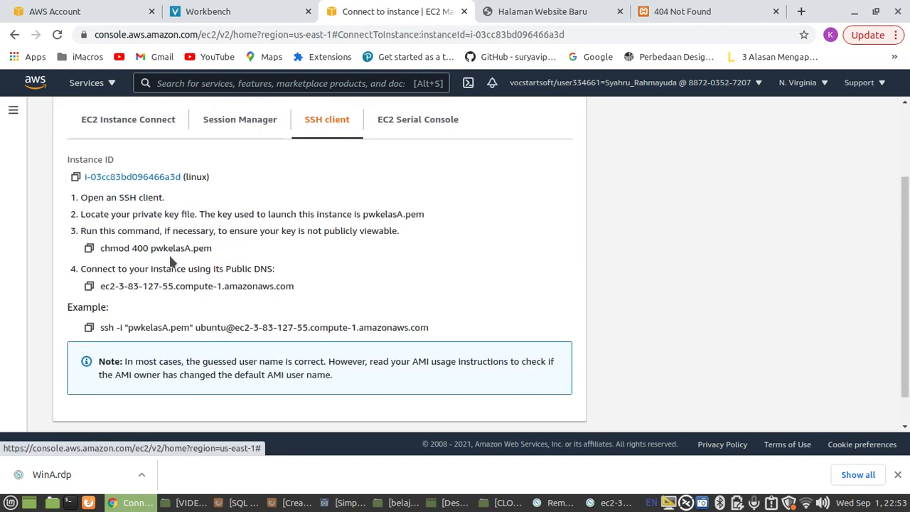
pyautogui.moveTo(164, 250); pyautogui.dragTo(213, 249)
pyautogui.click(255, 248)
pyautogui.scroll(1, 256, 249)
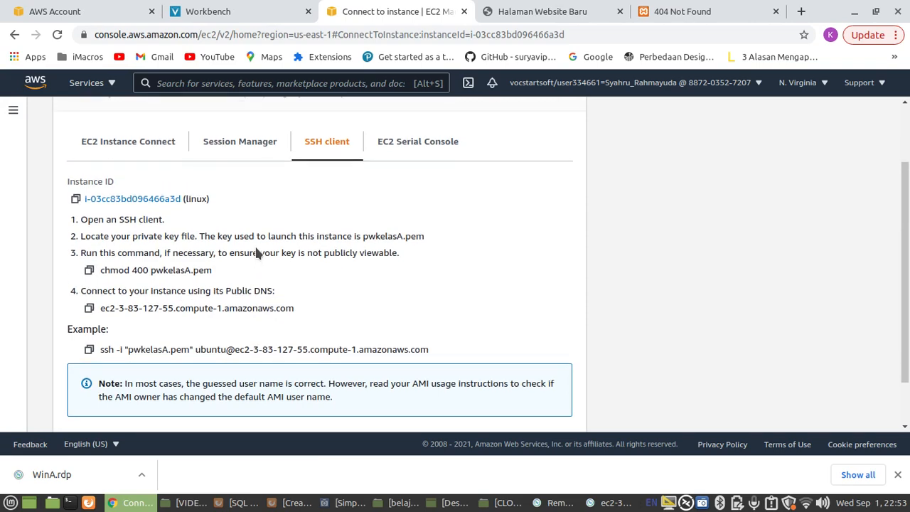
pyautogui.scroll(2, 257, 249)
pyautogui.scroll(-2, 261, 252)
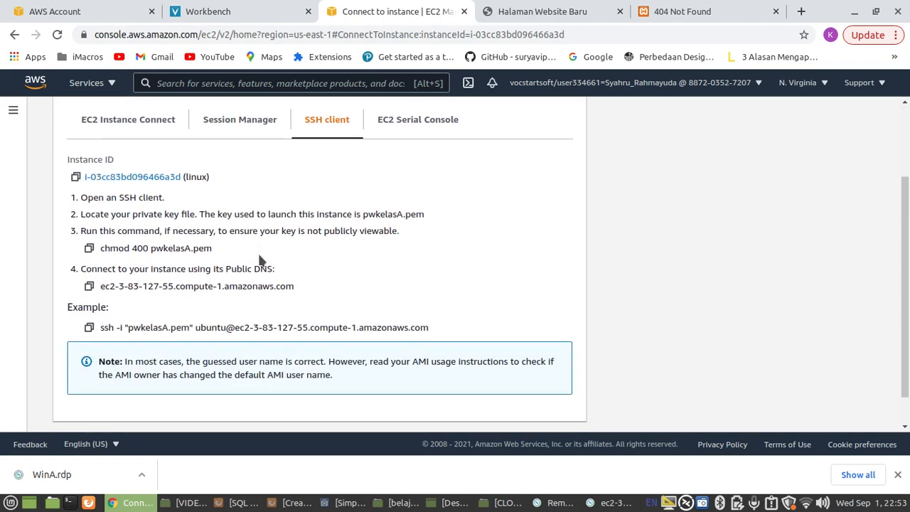
pyautogui.moveTo(213, 256); pyautogui.dragTo(151, 261)
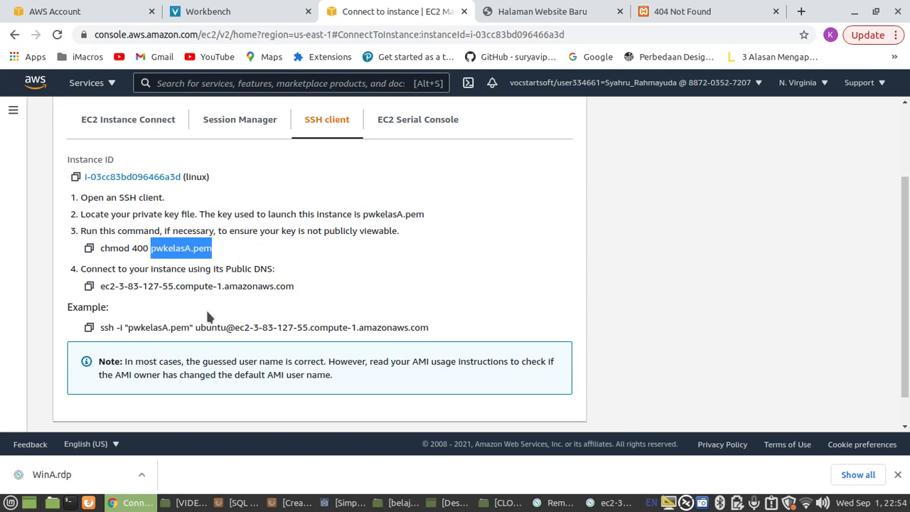
# Step: Switch to the remote Windows session, locate the kelasB.ppk key file in the Downloads folder and return to FileZilla
pyautogui.click(587, 503)
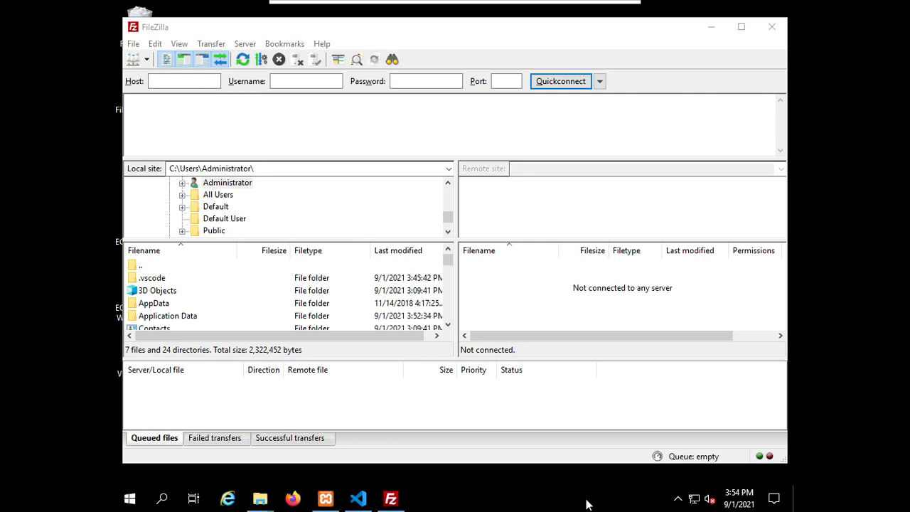
pyautogui.moveTo(375, 6)
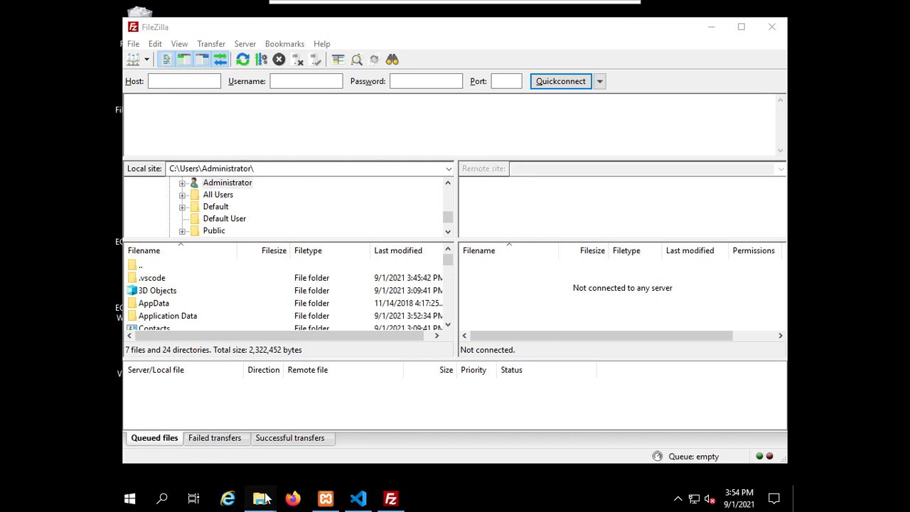
pyautogui.moveTo(263, 496)
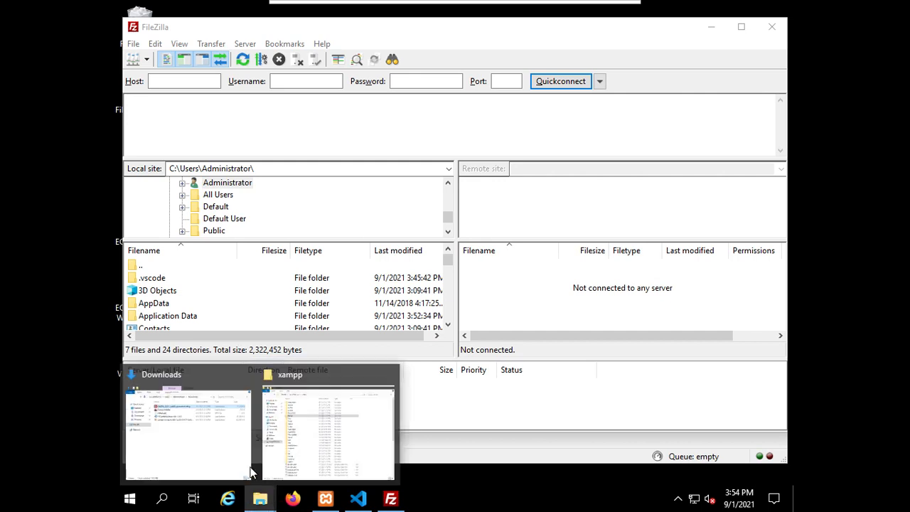
pyautogui.click(240, 460)
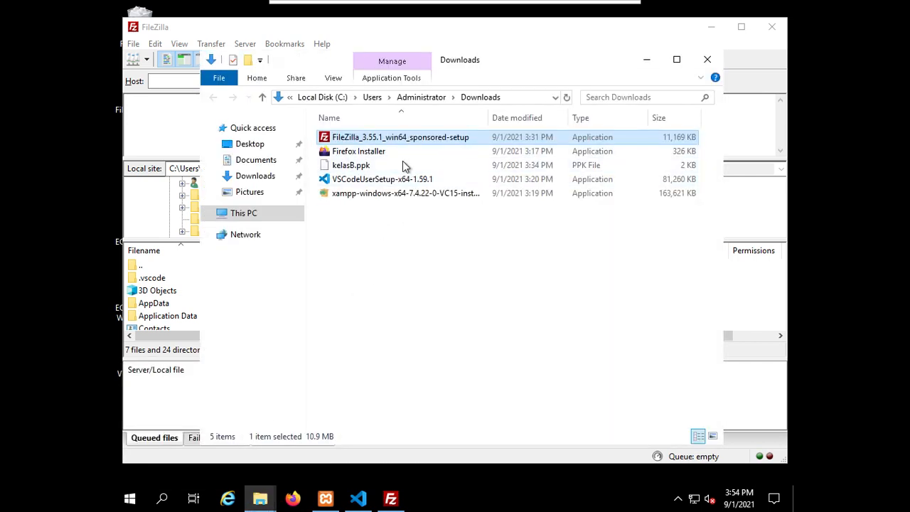
pyautogui.click(365, 166)
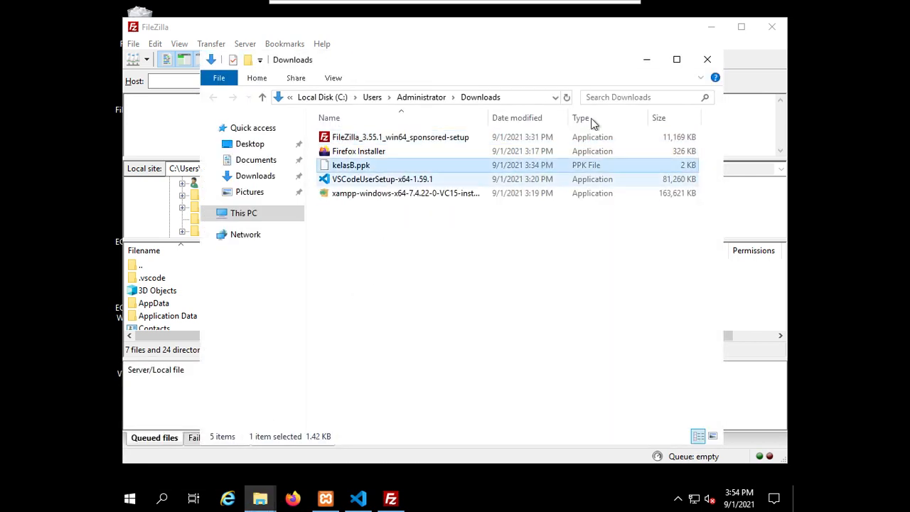
pyautogui.click(645, 61)
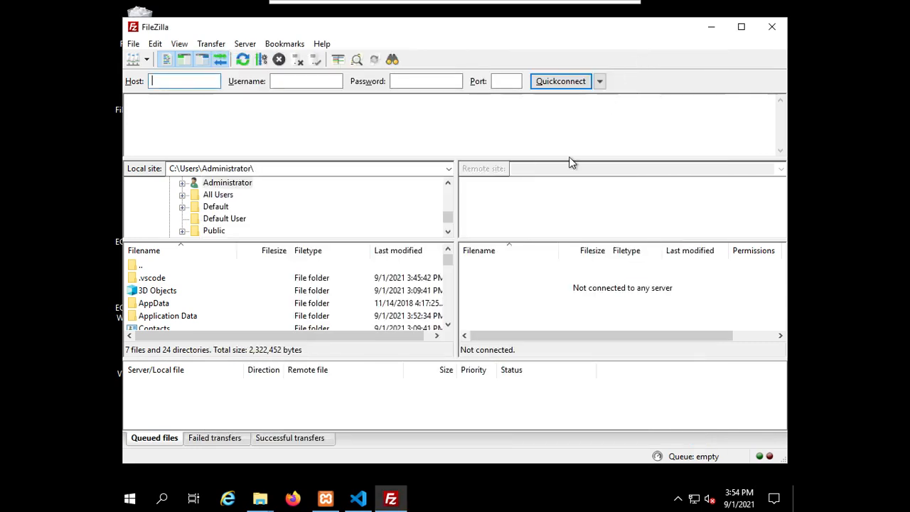
# Step: Add kelasB.ppk from the Downloads folder as an SFTP private key in the FileZilla settings and save them
pyautogui.click(151, 44)
pyautogui.click(158, 93)
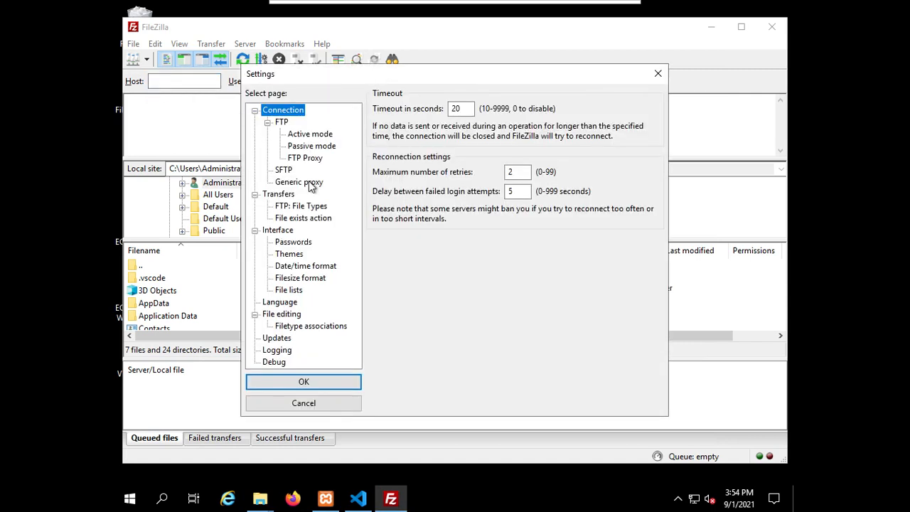
pyautogui.click(285, 170)
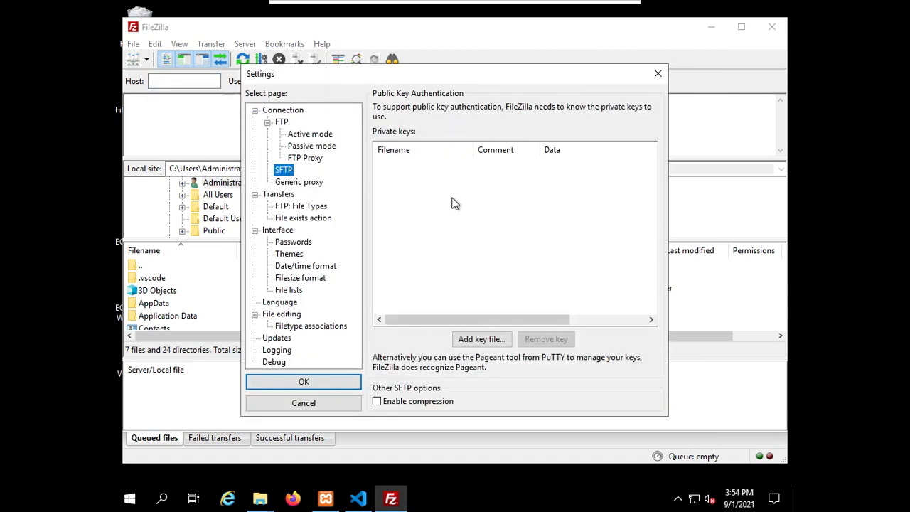
pyautogui.click(479, 334)
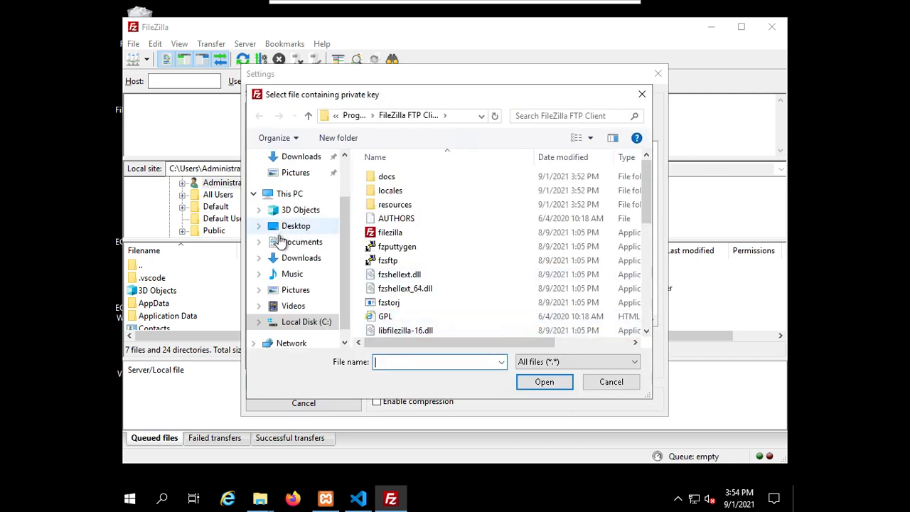
pyautogui.click(293, 258)
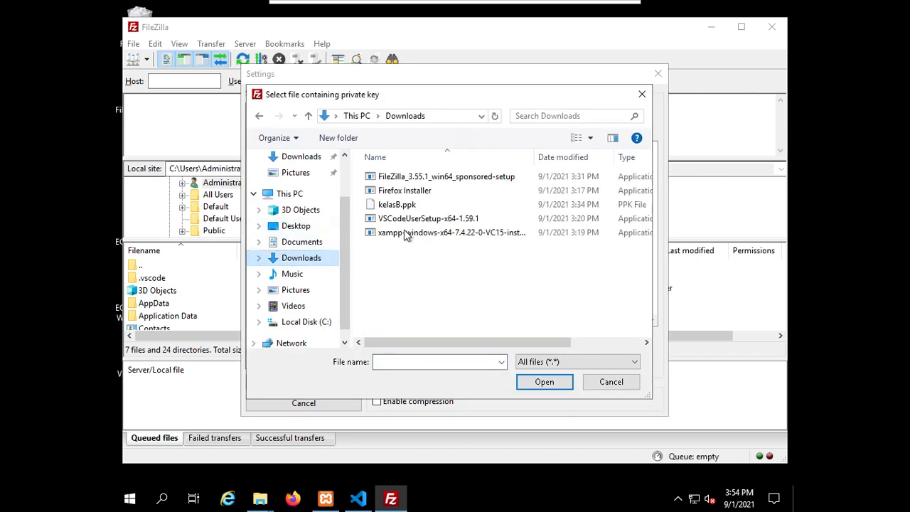
pyautogui.click(402, 204)
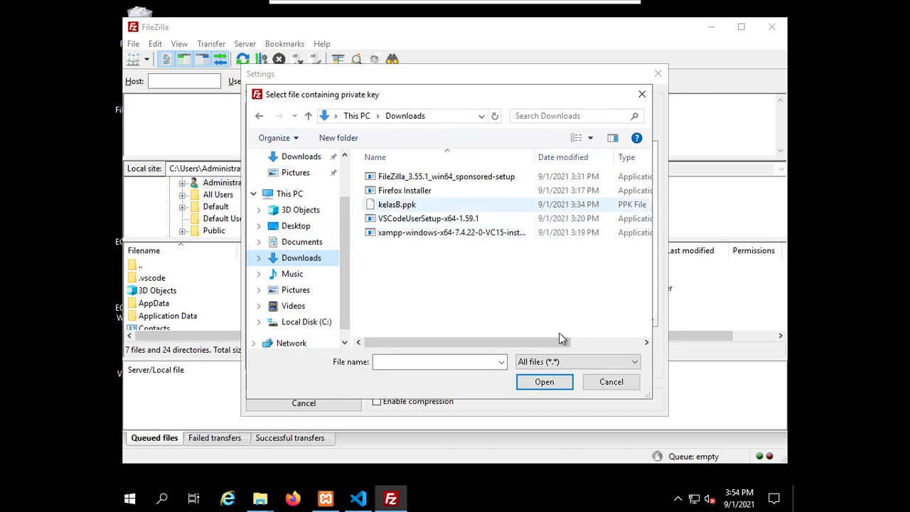
pyautogui.click(544, 383)
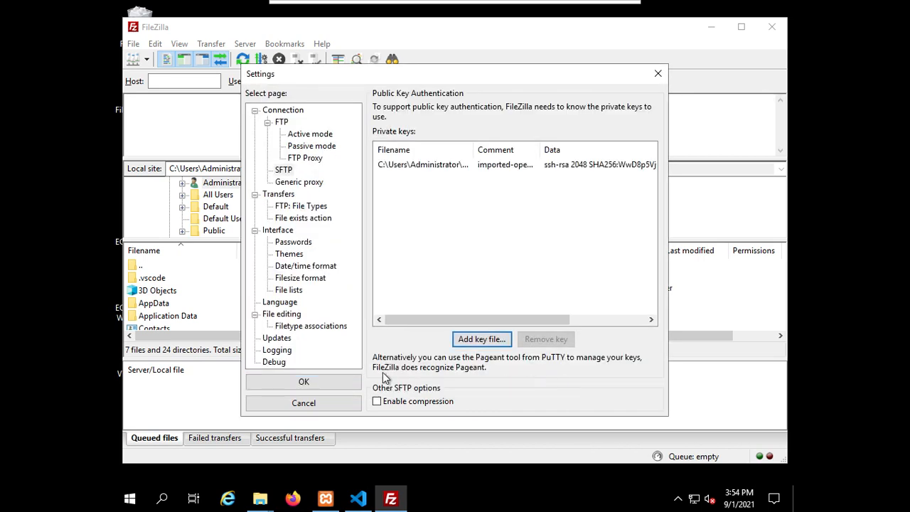
pyautogui.click(329, 389)
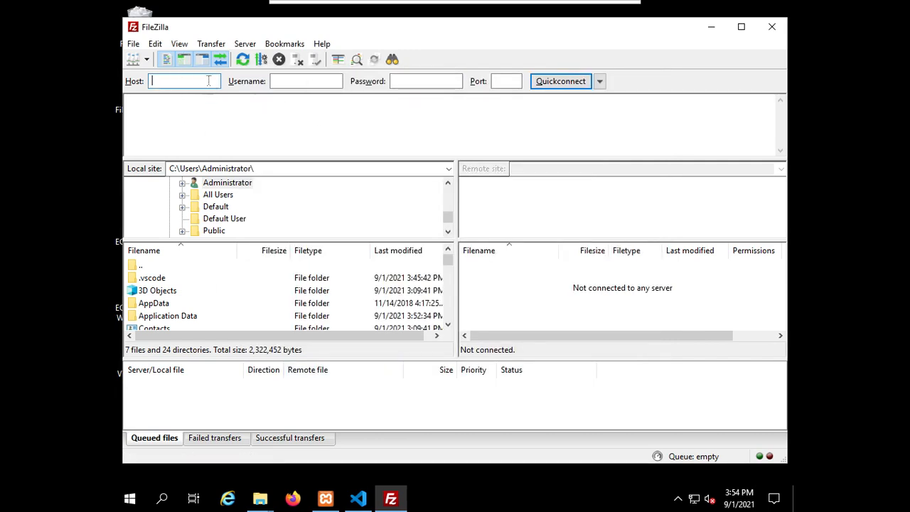
# Step: Switch to the EC2 console and copy the linux instance's public IP address from its EC2 Instance Connect details
pyautogui.moveTo(277, 496)
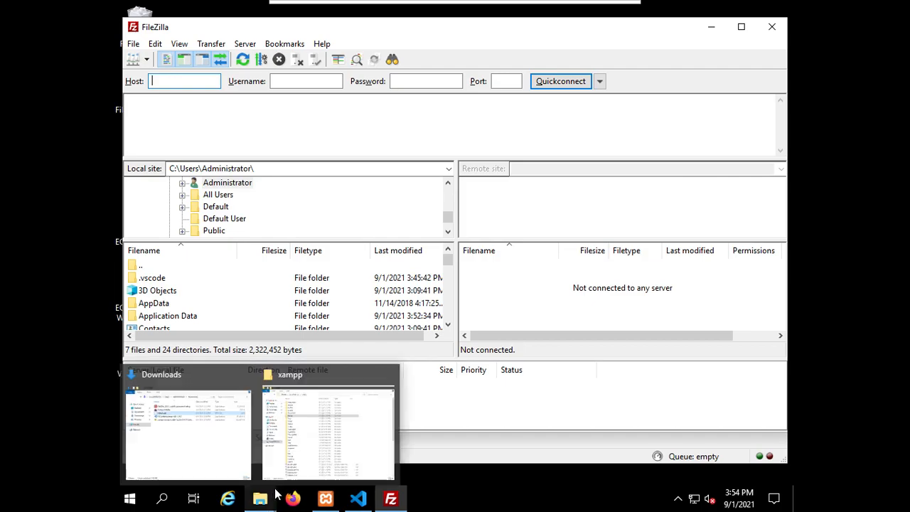
pyautogui.hotkey('alt', 'Tab')
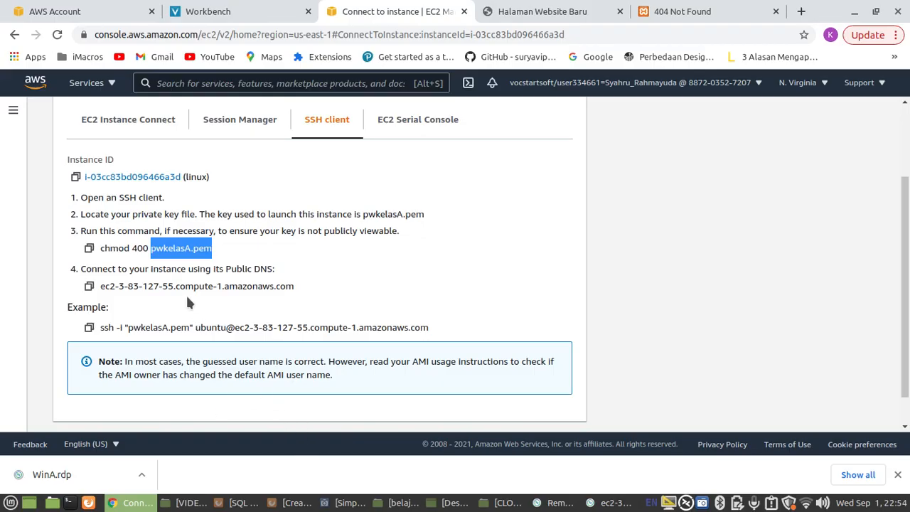
pyautogui.click(189, 124)
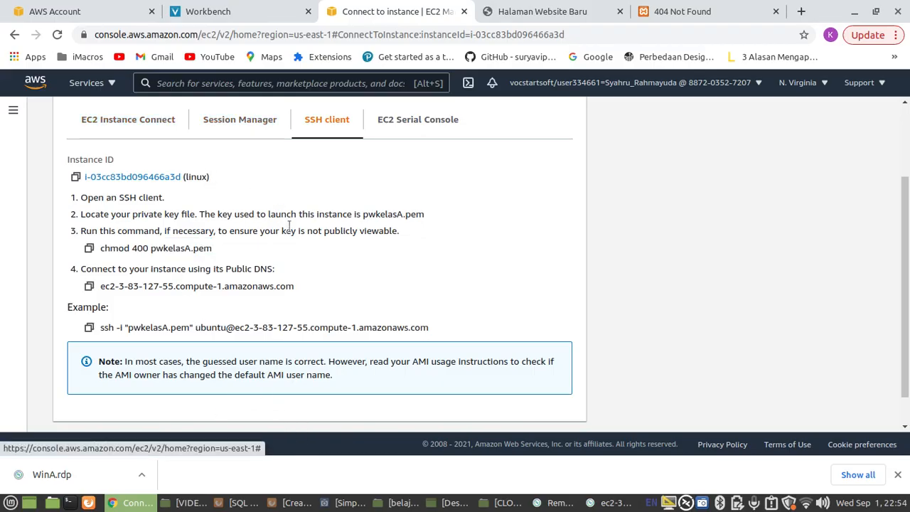
pyautogui.scroll(1, 233, 185)
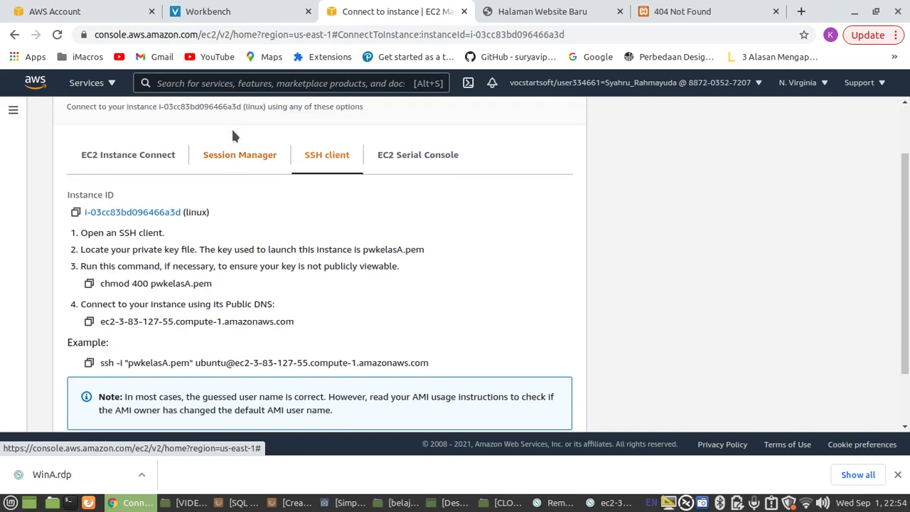
pyautogui.click(213, 160)
pyautogui.click(164, 227)
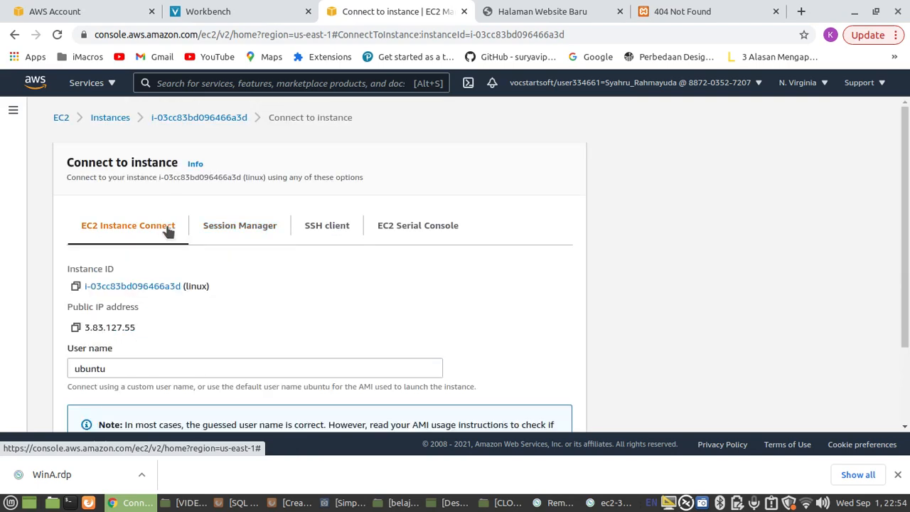
pyautogui.scroll(-2, 257, 276)
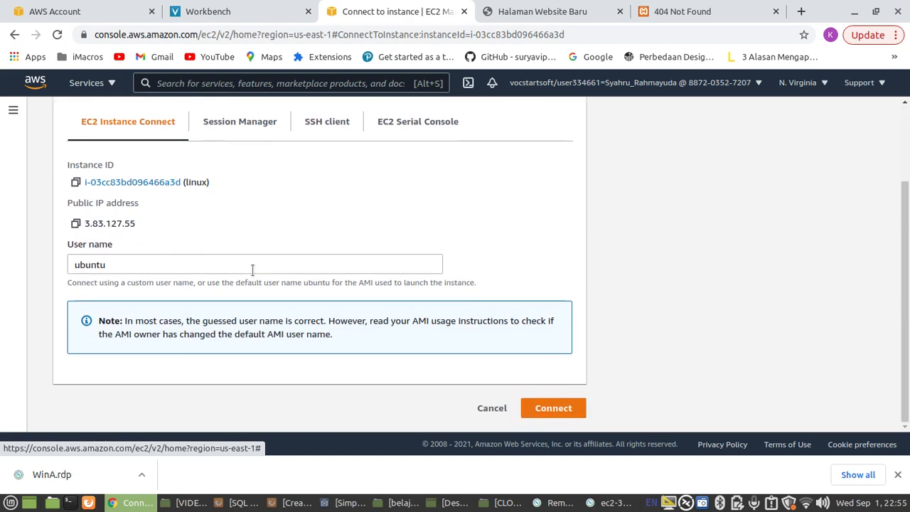
pyautogui.click(77, 224)
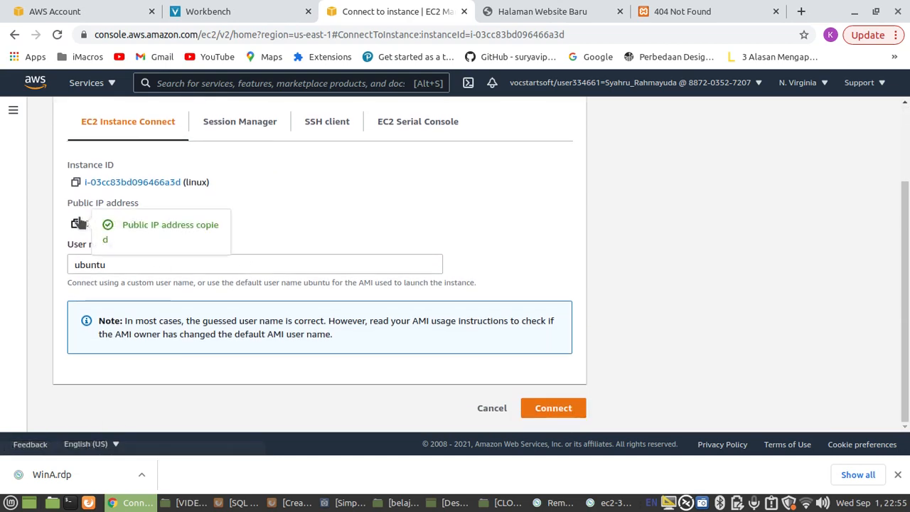
# Step: In FileZilla in the remote session, set the host to 3.83.127.55 and the username to ubuntu
pyautogui.click(588, 504)
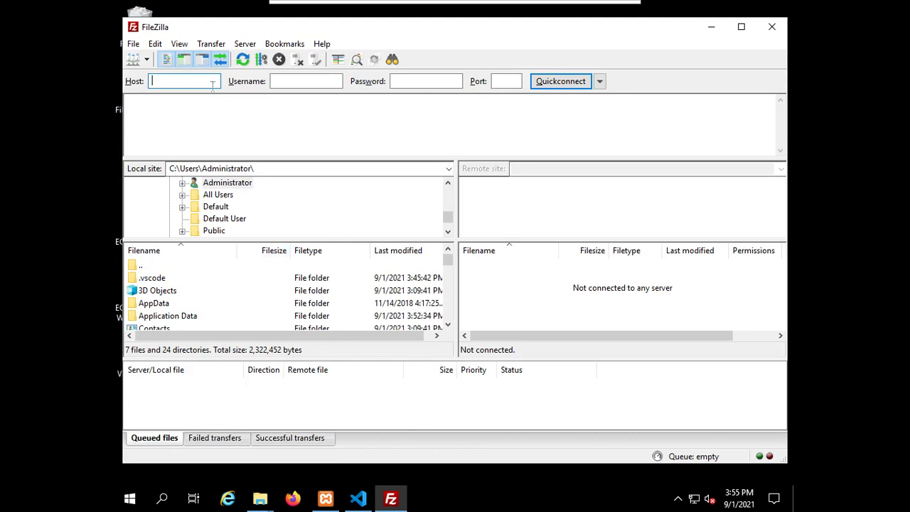
pyautogui.hotkey('ctrl', 'v')
pyautogui.click(280, 82)
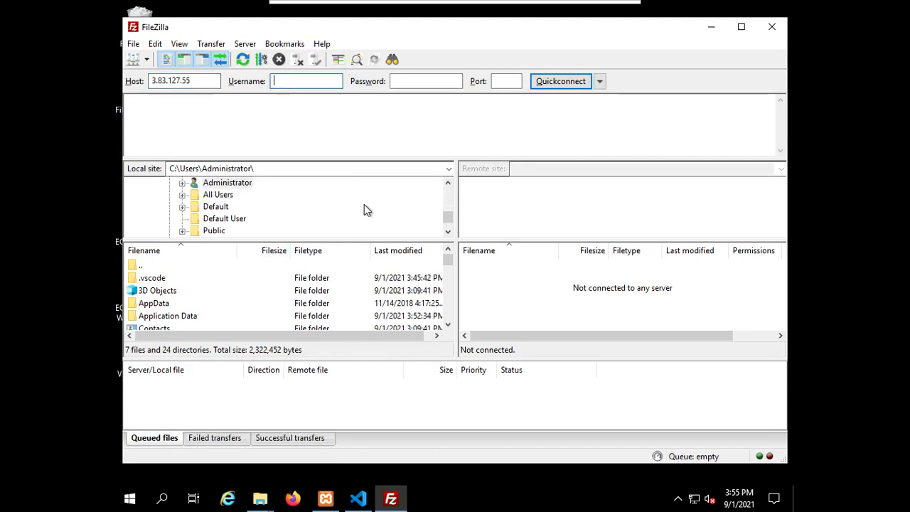
pyautogui.hotkey('alt', 'Tab')
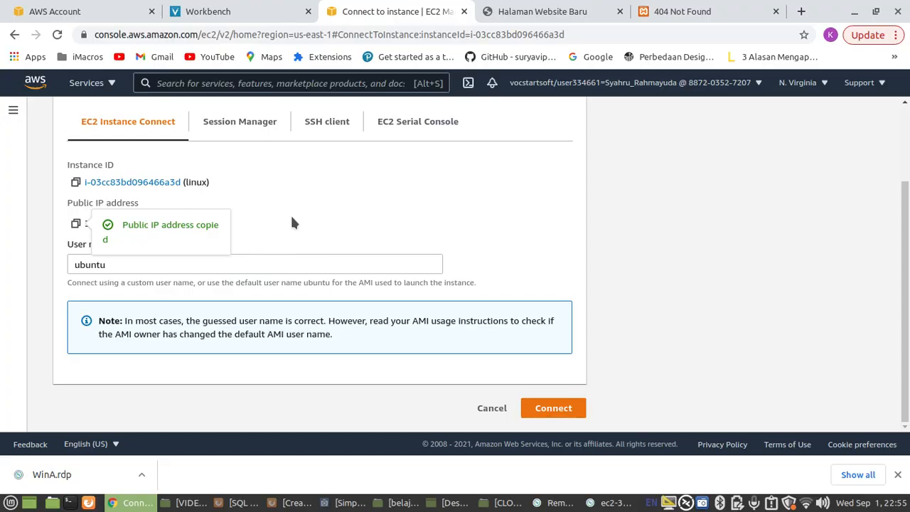
pyautogui.click(628, 505)
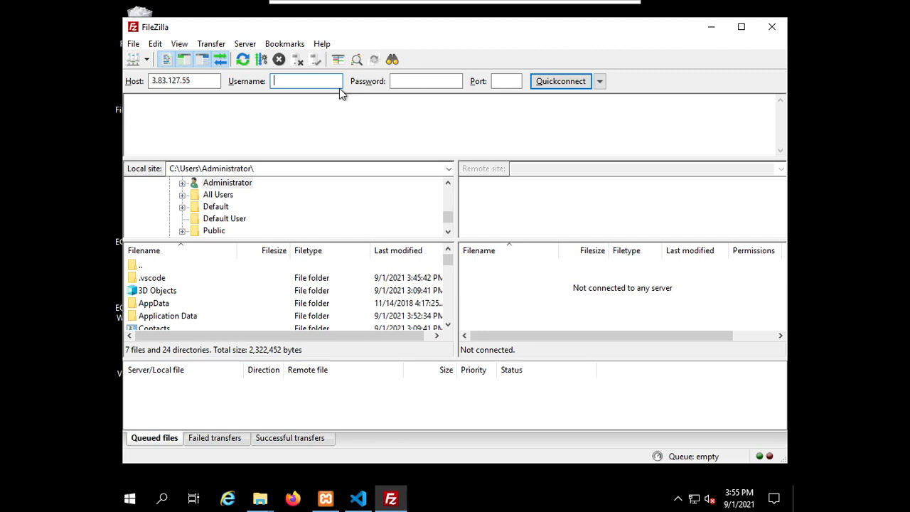
pyautogui.write('ubuntu')
# Step: Quickconnect to the linux server, accepting the Save passwords option and trusting the unknown host key
pyautogui.click(517, 83)
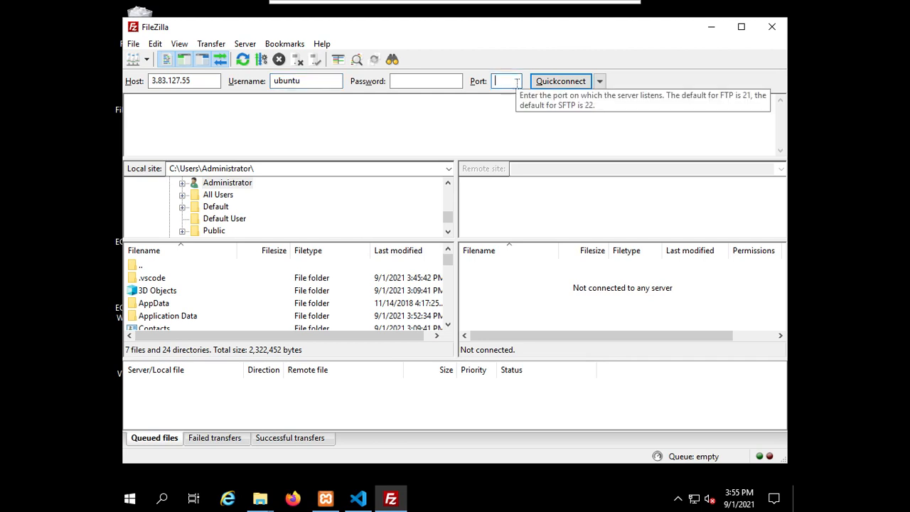
pyautogui.click(553, 81)
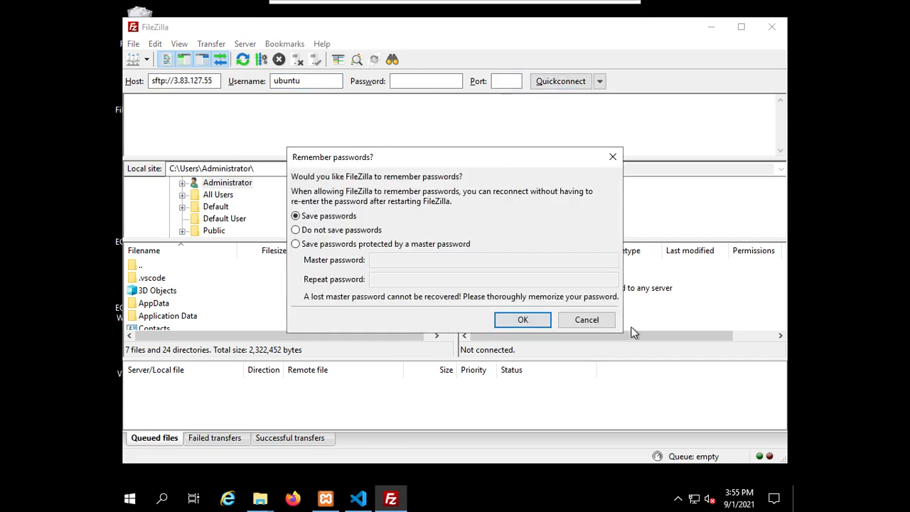
pyautogui.click(544, 320)
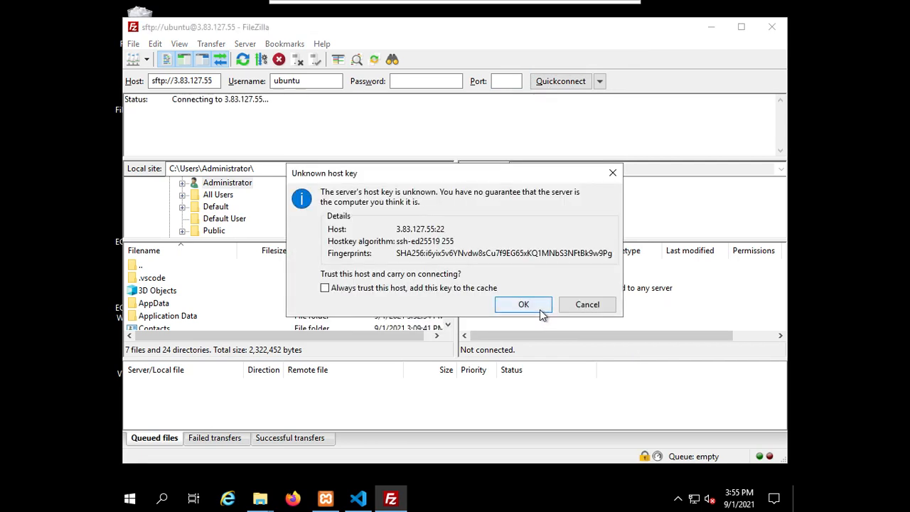
pyautogui.click(540, 309)
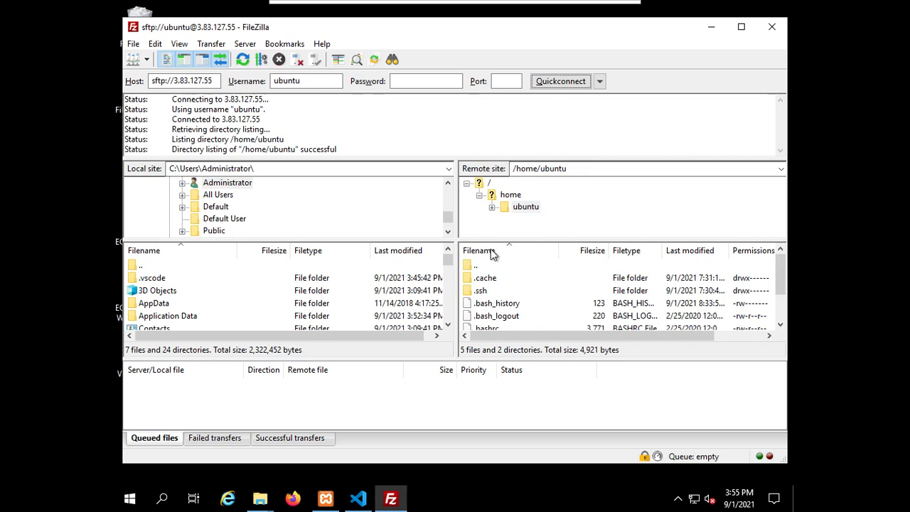
# Step: Browse the remote site from the root directory to /var/www/html and select the latihan folder
pyautogui.click(487, 184)
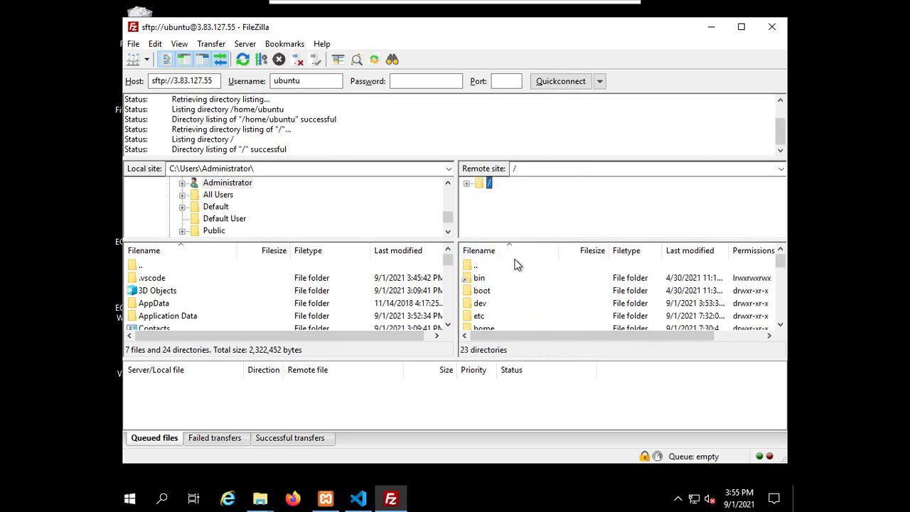
pyautogui.click(487, 304)
pyautogui.scroll(-6, 485, 313)
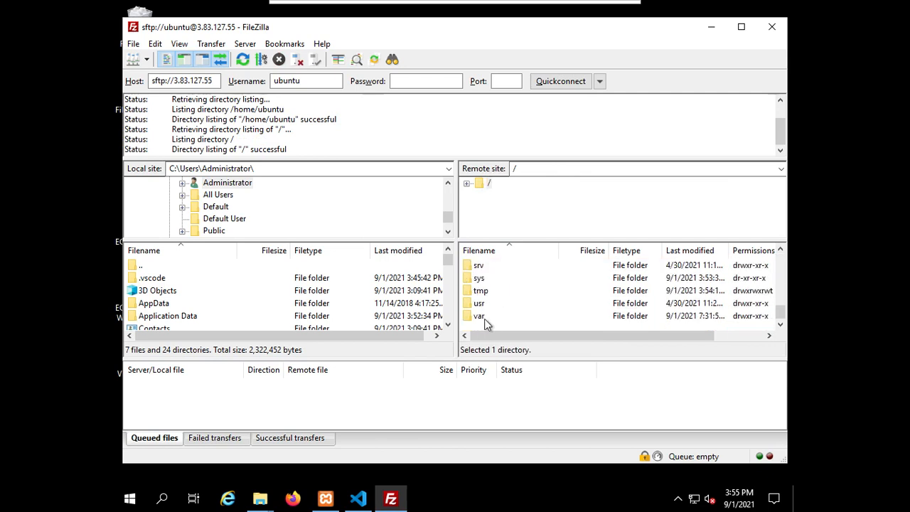
pyautogui.doubleClick(485, 316)
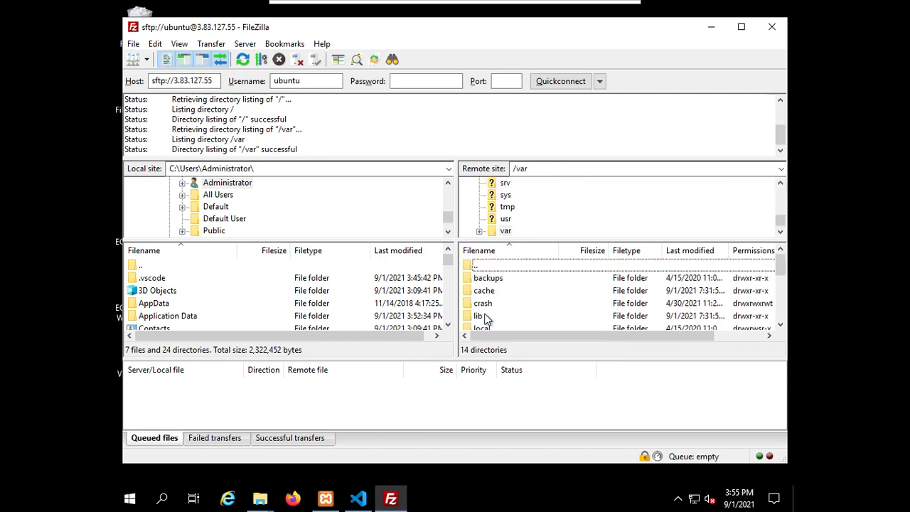
pyautogui.scroll(-3, 498, 295)
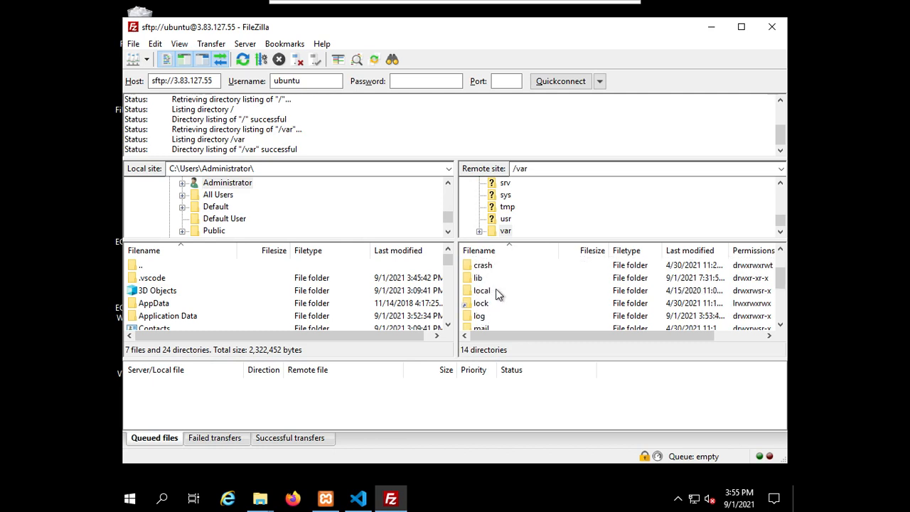
pyautogui.doubleClick(486, 320)
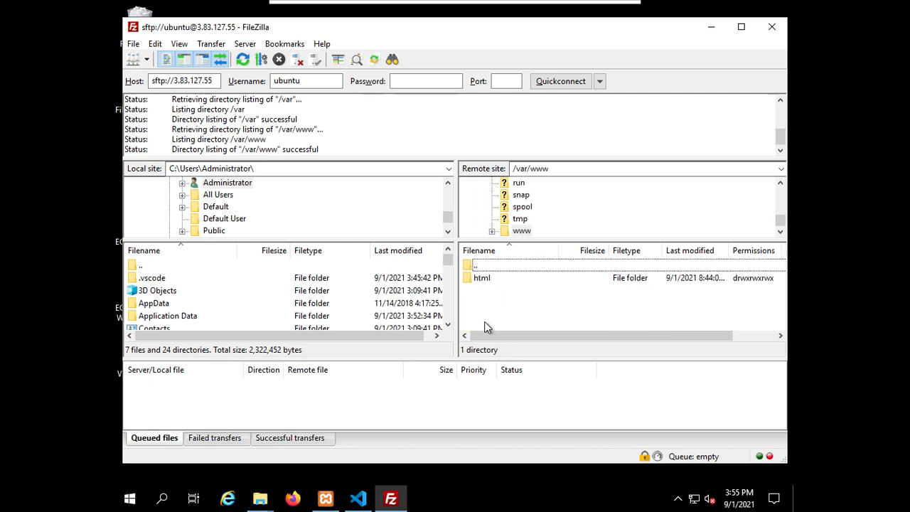
pyautogui.doubleClick(490, 280)
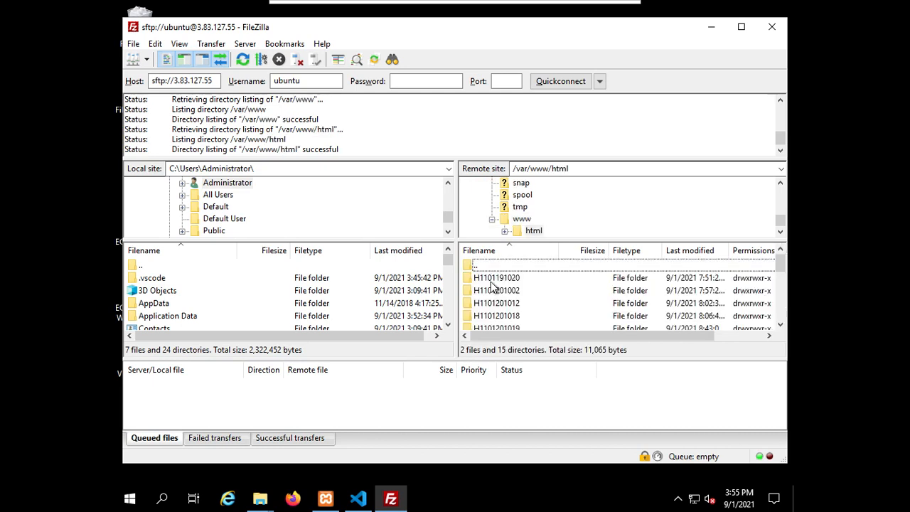
pyautogui.scroll(-5, 507, 299)
pyautogui.click(506, 299)
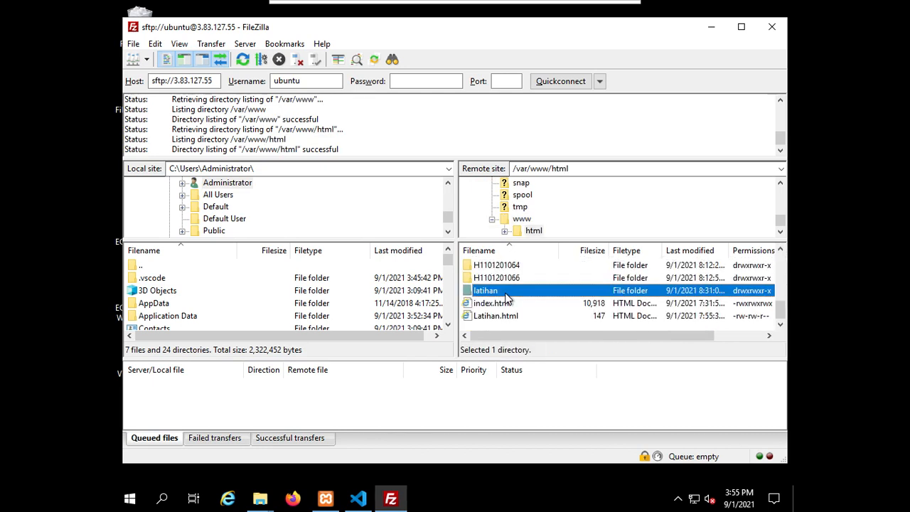
pyautogui.scroll(5, 506, 299)
pyautogui.scroll(-5, 506, 299)
pyautogui.scroll(5, 508, 300)
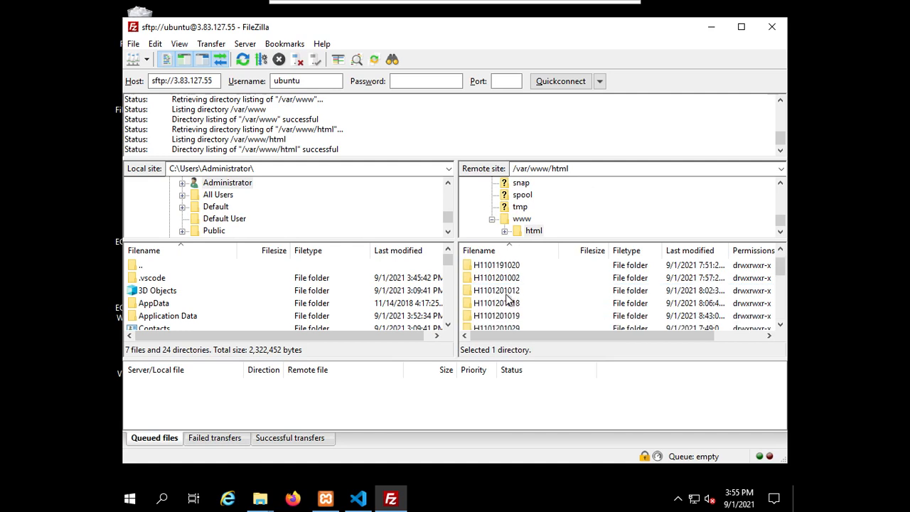
pyautogui.scroll(-5, 508, 300)
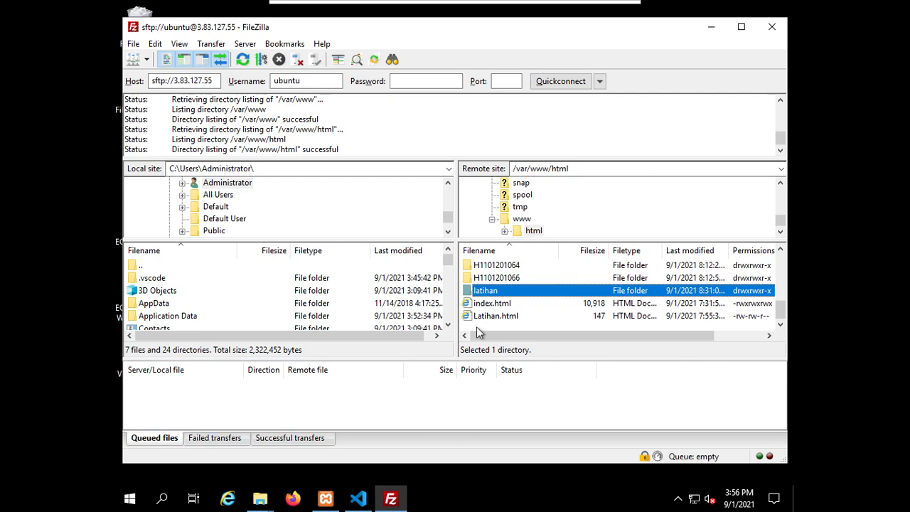
pyautogui.click(359, 499)
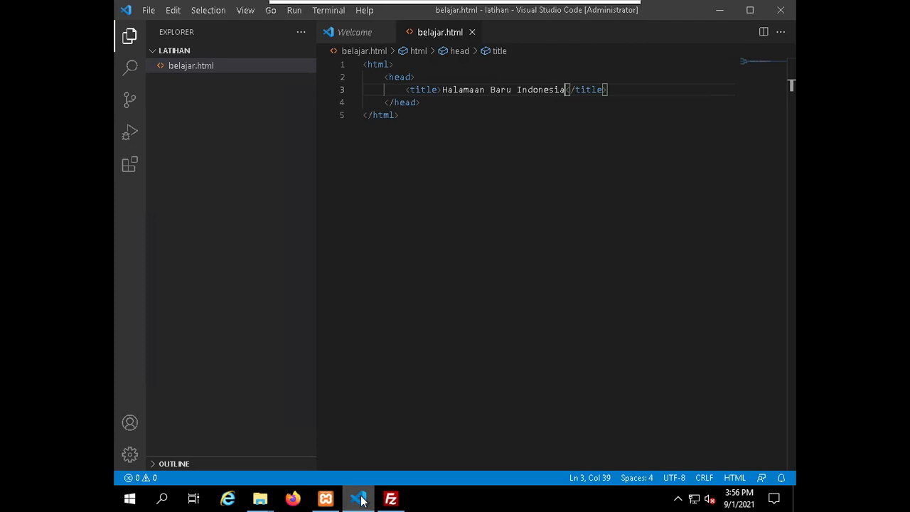
pyautogui.click(361, 501)
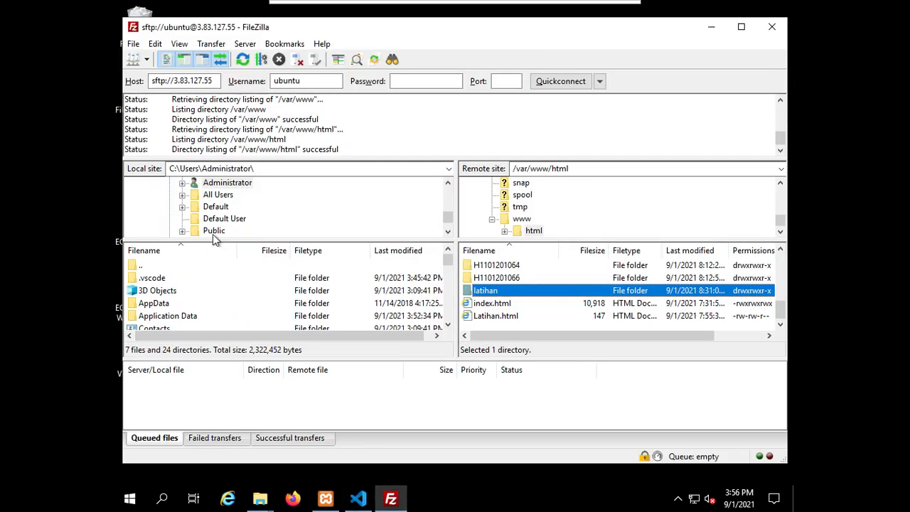
pyautogui.click(217, 207)
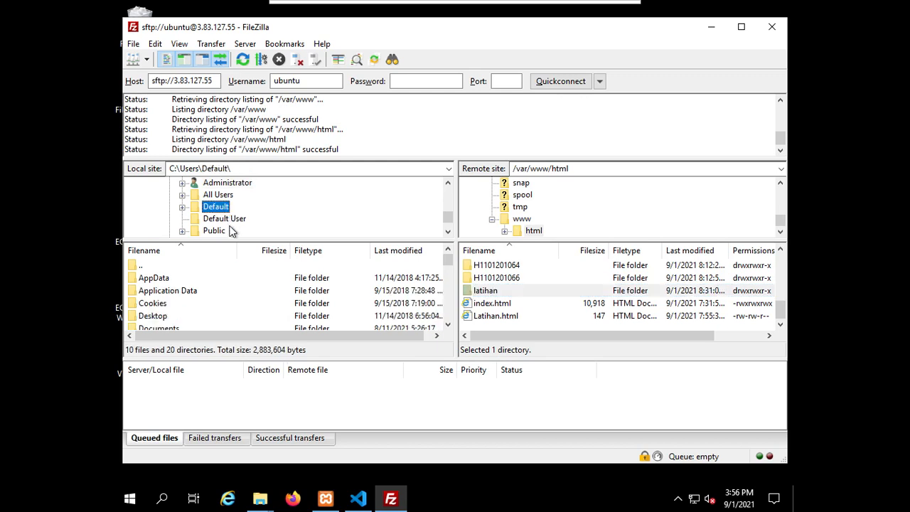
pyautogui.click(180, 309)
pyautogui.scroll(-1, 181, 308)
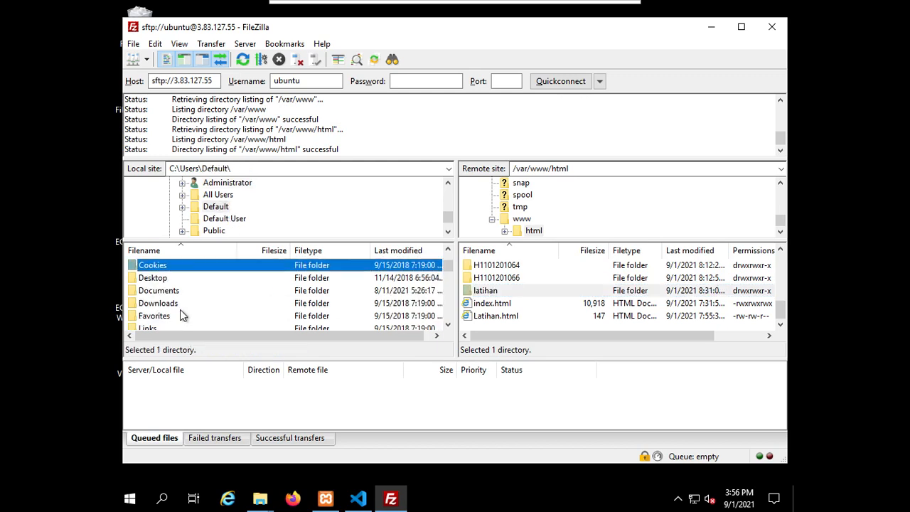
pyautogui.doubleClick(162, 282)
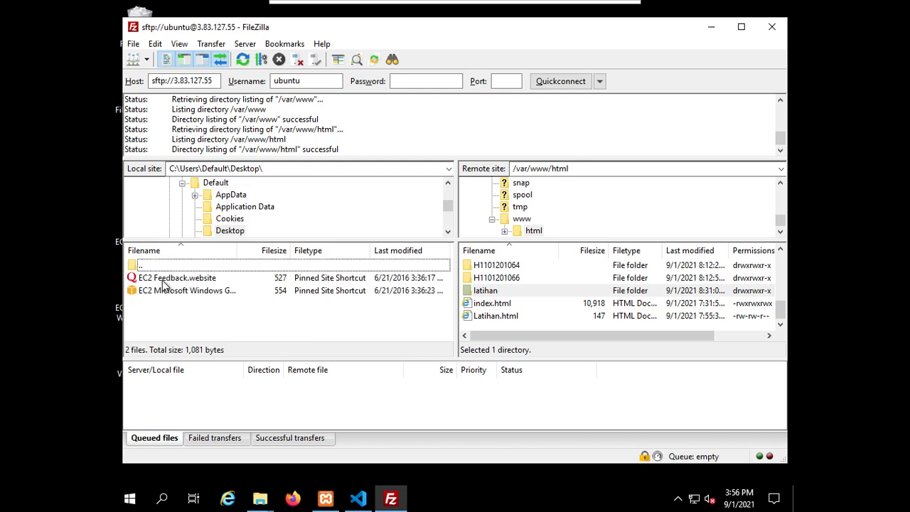
pyautogui.doubleClick(145, 265)
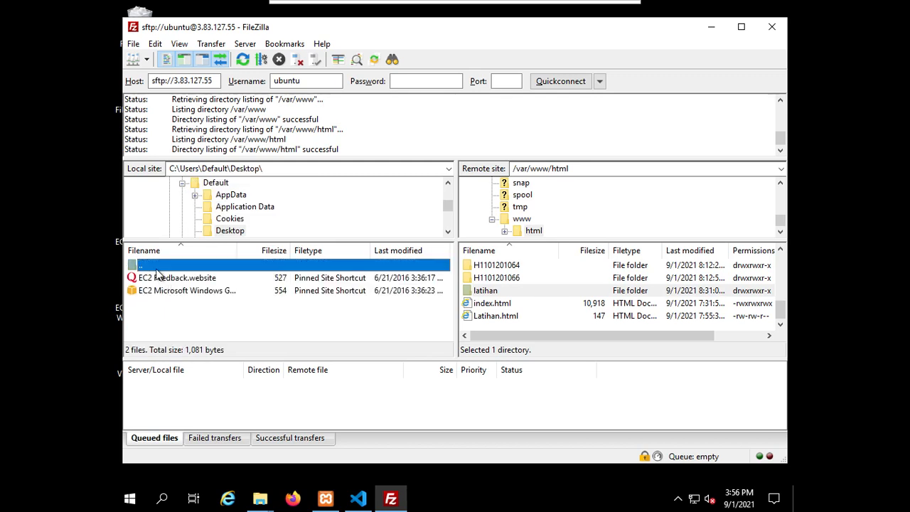
# Step: Locate the latihan project folder inside C:\xampp\htdocs in File Explorer, check the project in Visual Studio Code, and return to FileZilla
pyautogui.moveTo(261, 498)
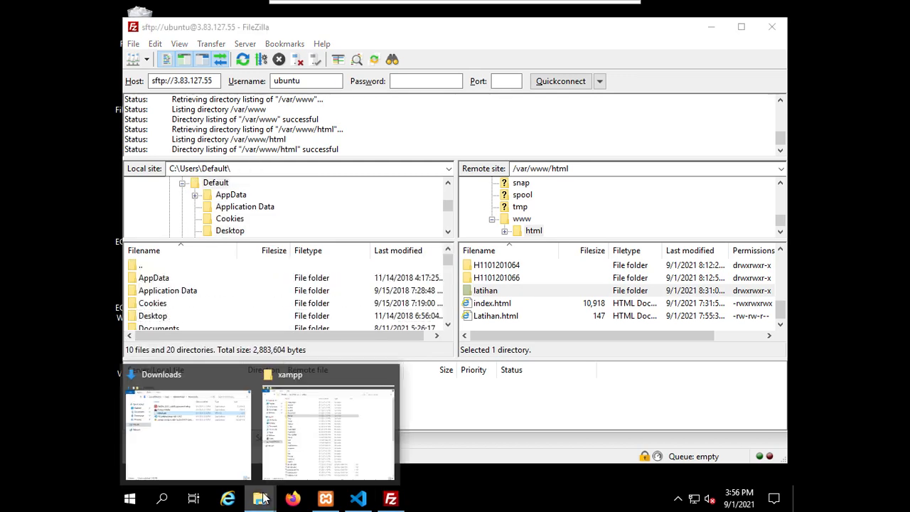
pyautogui.click(230, 440)
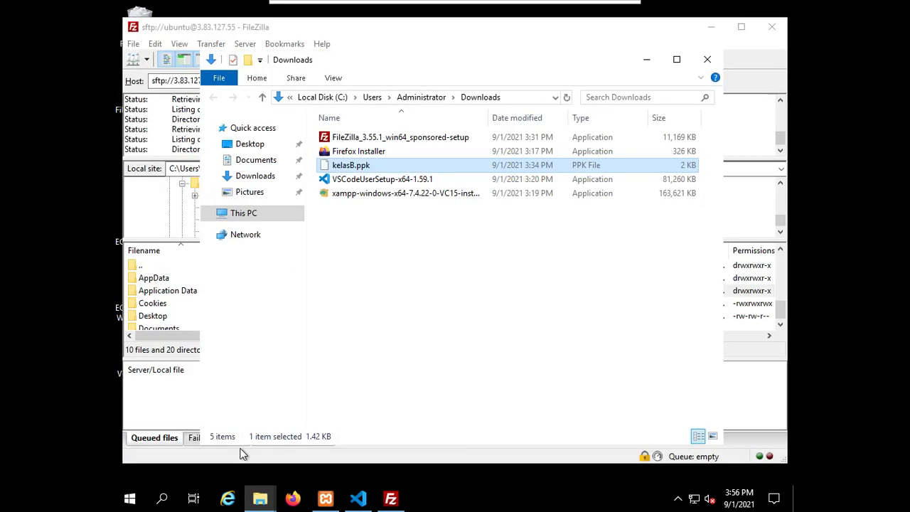
pyautogui.moveTo(260, 498)
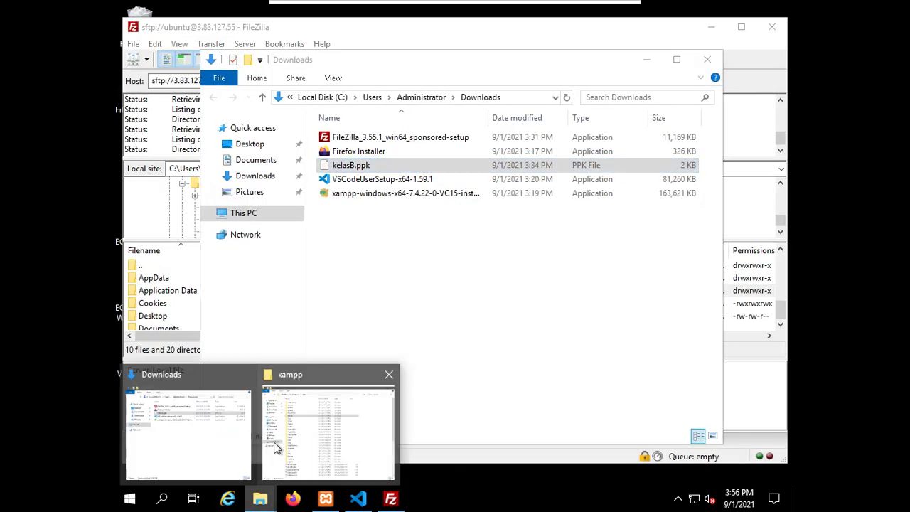
pyautogui.click(275, 441)
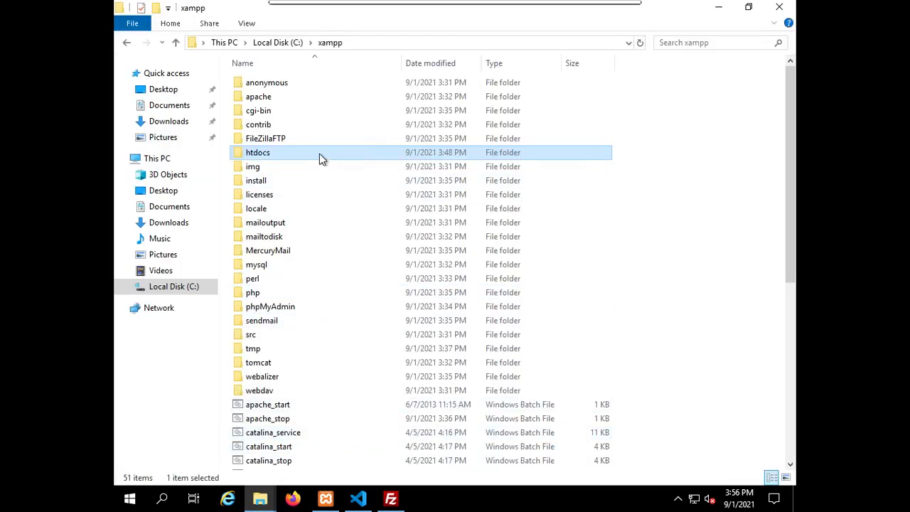
pyautogui.doubleClick(320, 155)
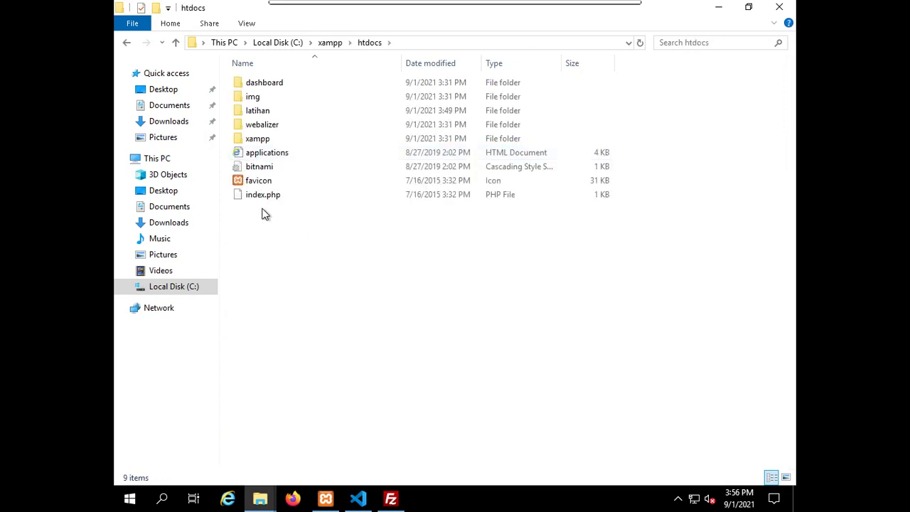
pyautogui.click(289, 116)
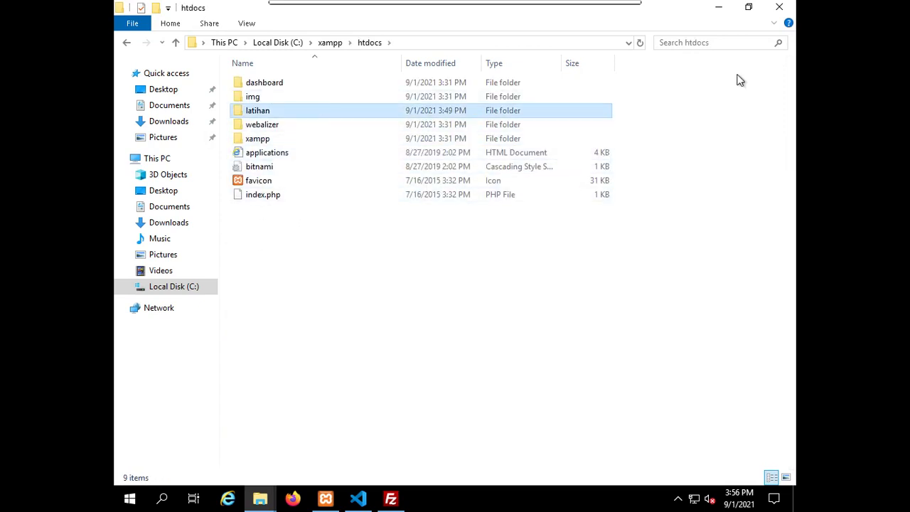
pyautogui.click(718, 7)
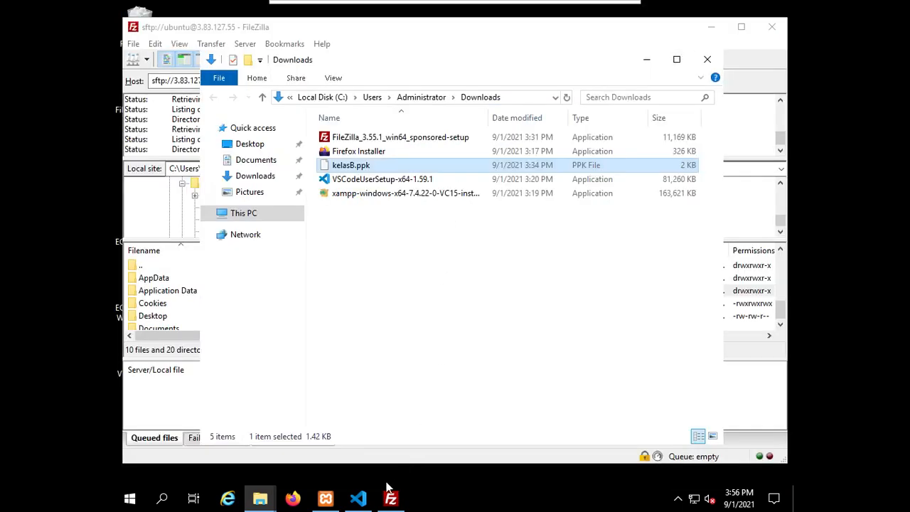
pyautogui.click(357, 499)
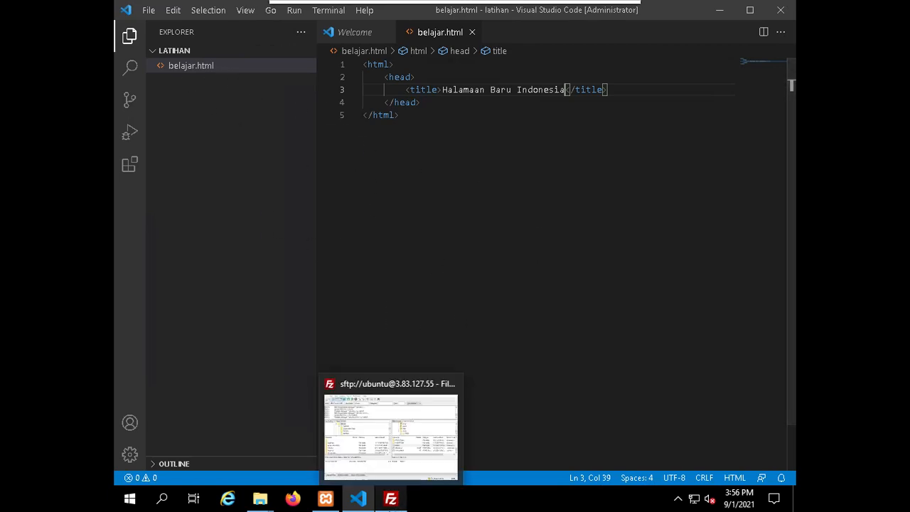
pyautogui.click(391, 499)
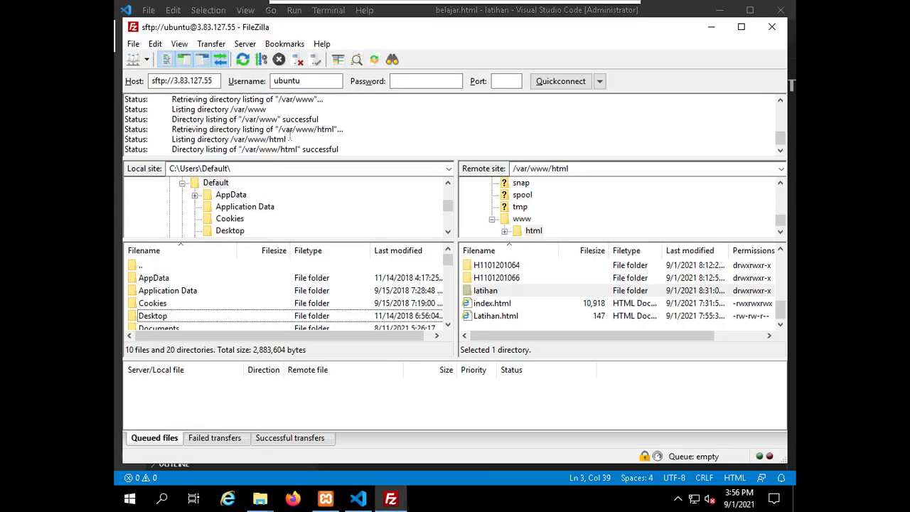
# Step: Browse the local site to the C:\xampp\htdocs\latihan folder
pyautogui.click(183, 184)
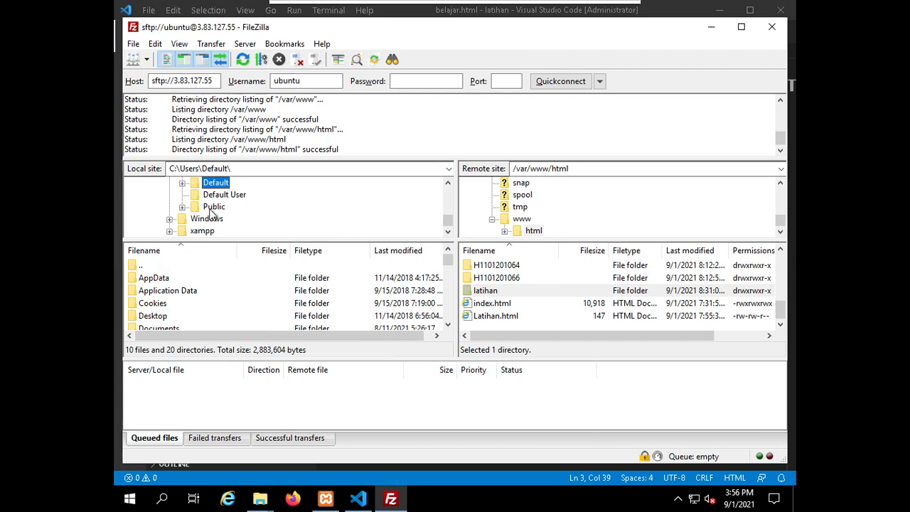
pyautogui.click(202, 231)
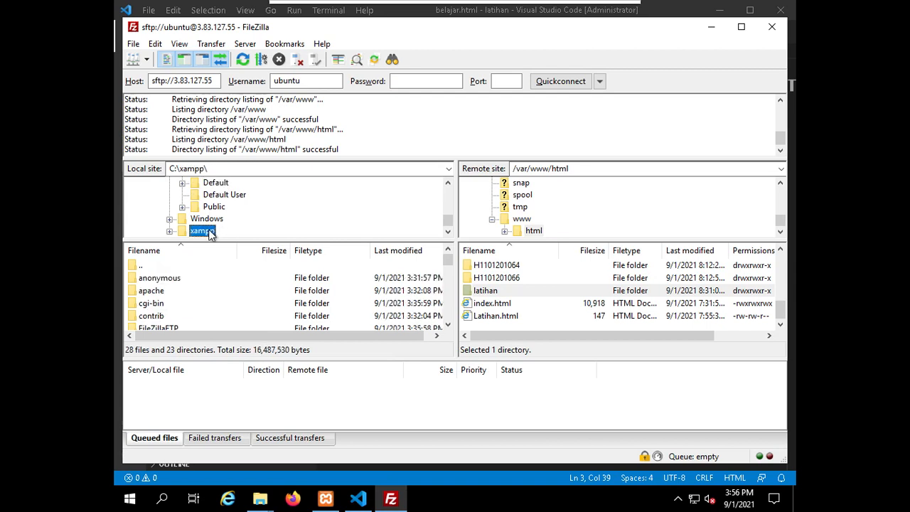
pyautogui.click(158, 316)
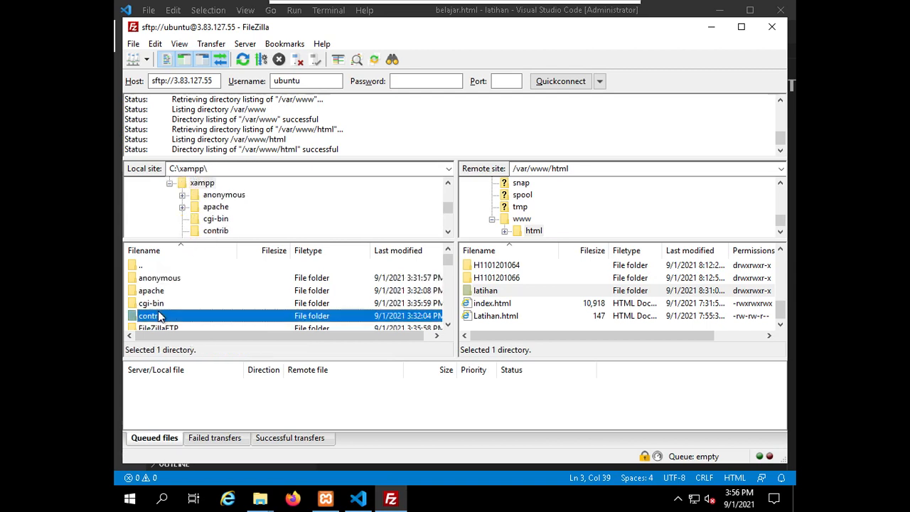
pyautogui.scroll(-1, 160, 316)
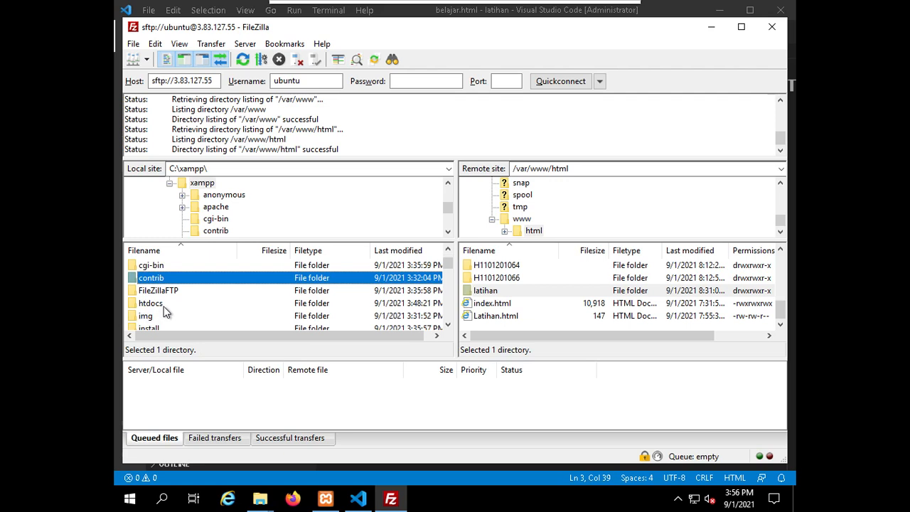
pyautogui.doubleClick(151, 303)
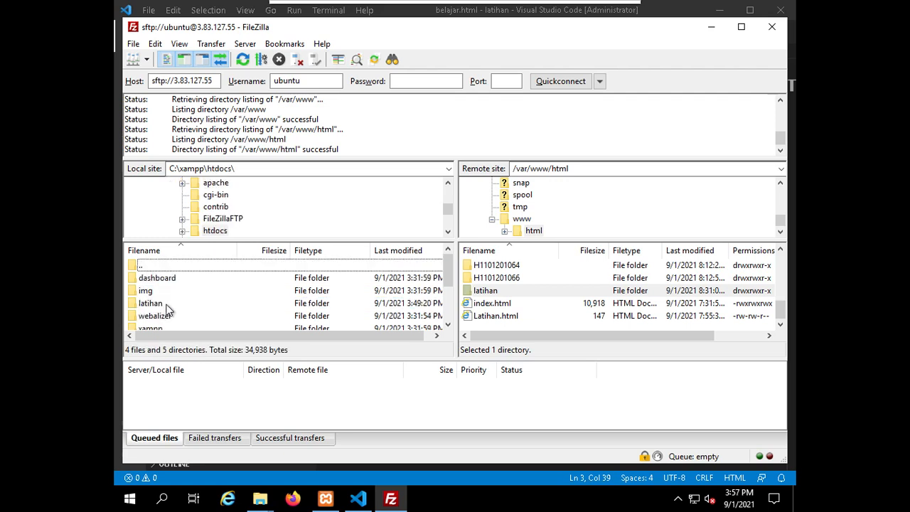
pyautogui.scroll(-1, 164, 306)
pyautogui.scroll(1, 164, 303)
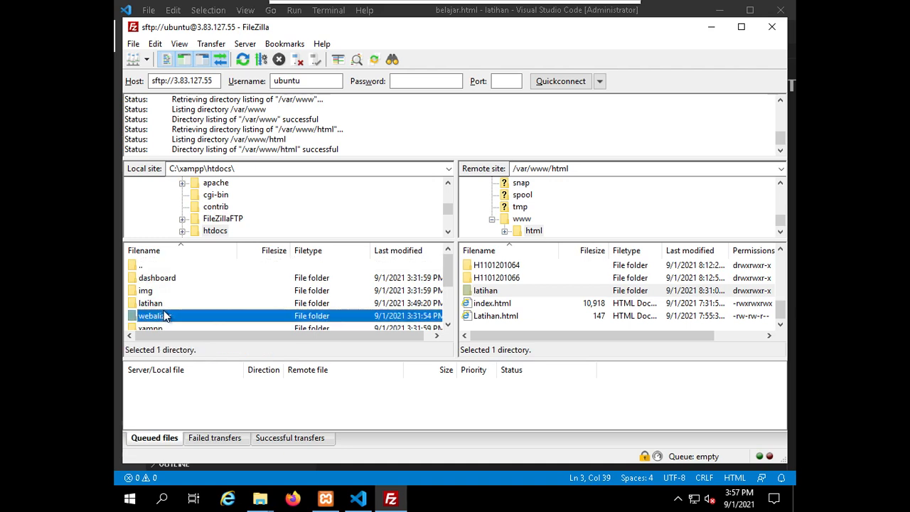
pyautogui.doubleClick(151, 316)
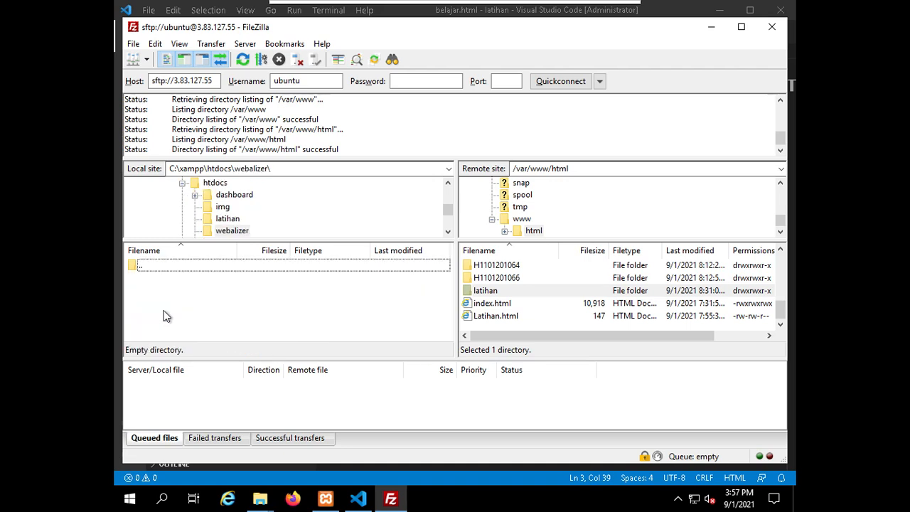
pyautogui.click(359, 499)
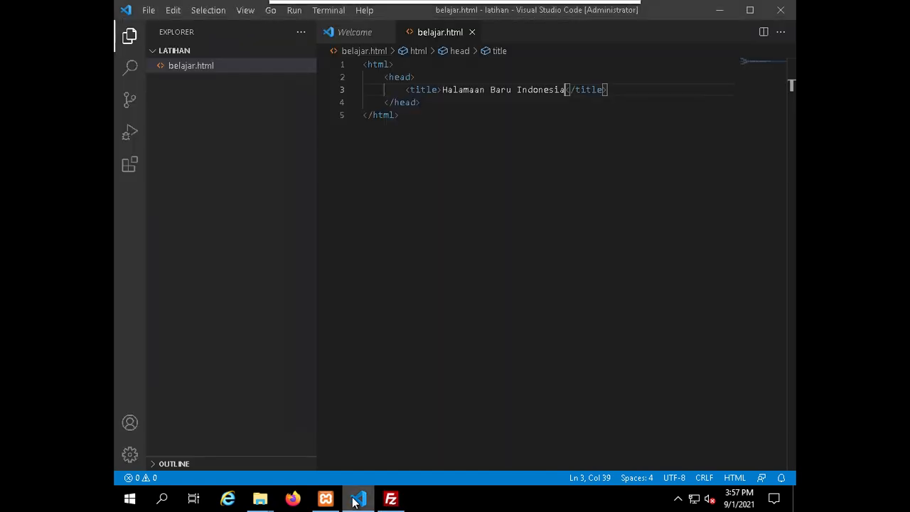
pyautogui.click(358, 499)
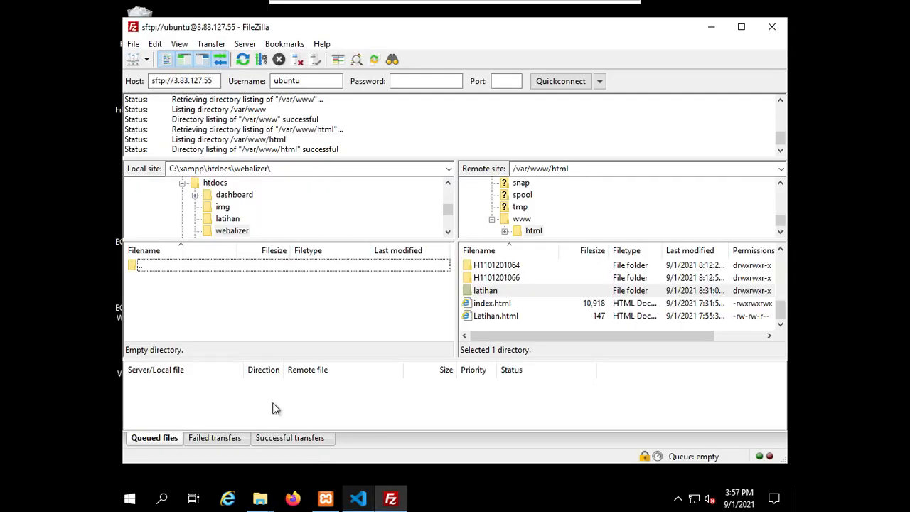
pyautogui.click(227, 219)
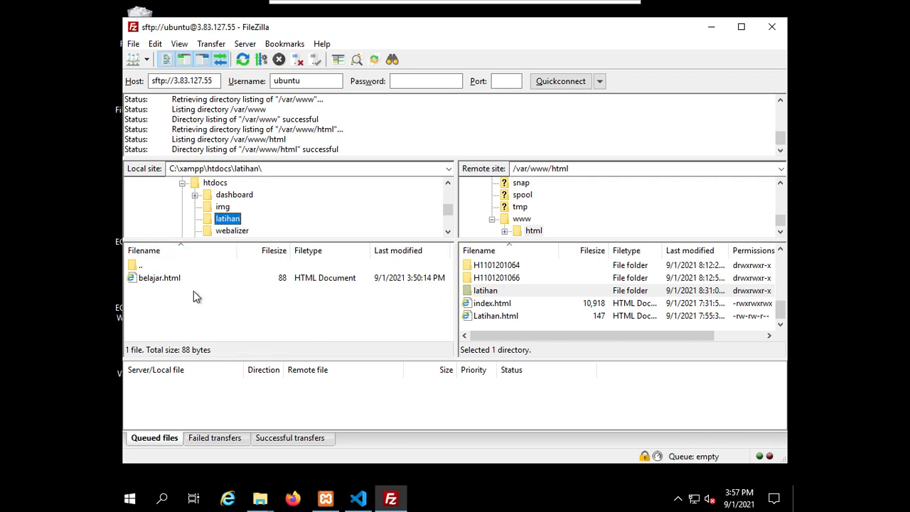
pyautogui.click(501, 319)
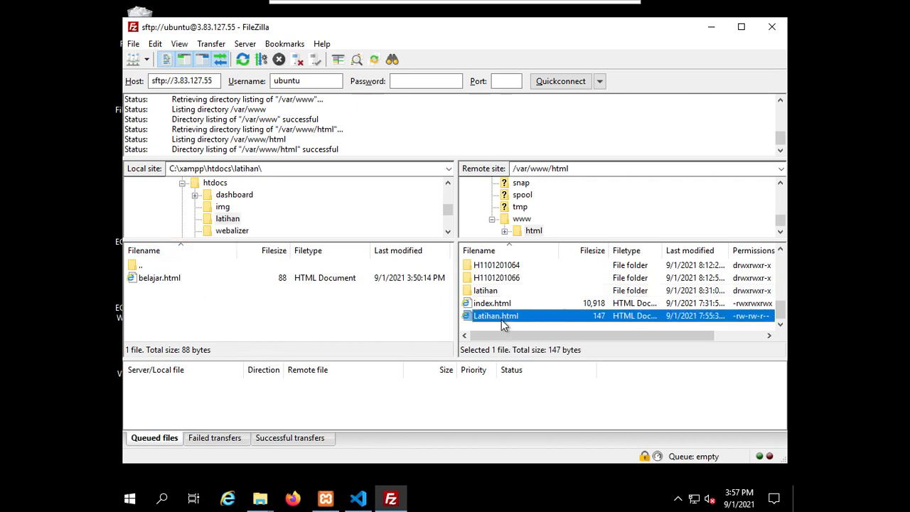
pyautogui.scroll(10, 501, 321)
pyautogui.scroll(-10, 502, 323)
pyautogui.press('F2')
pyautogui.rightClick(505, 320)
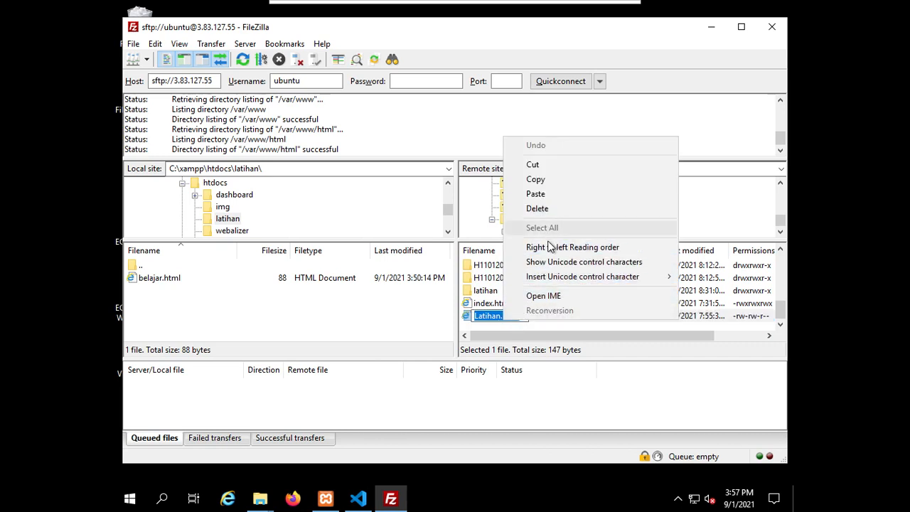
pyautogui.click(483, 331)
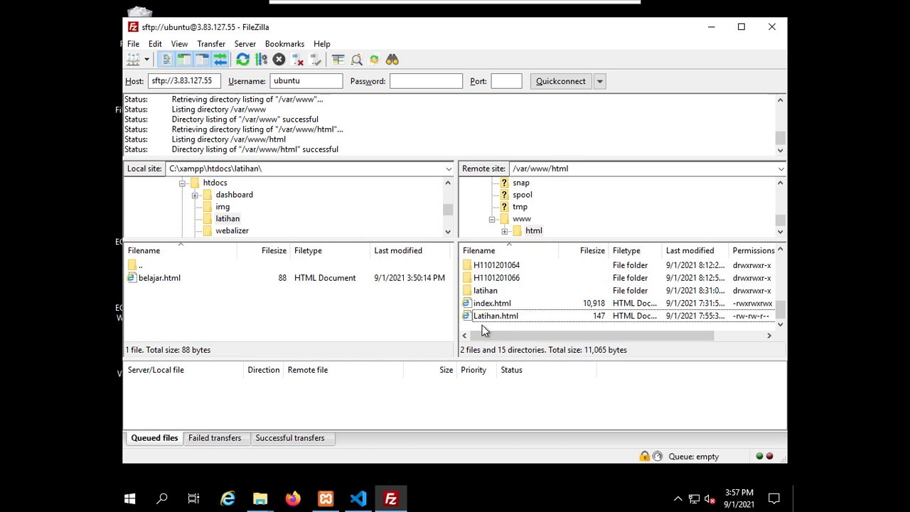
# Step: Create a remote directory named websiteme in /var/www/html and open it
pyautogui.rightClick(484, 331)
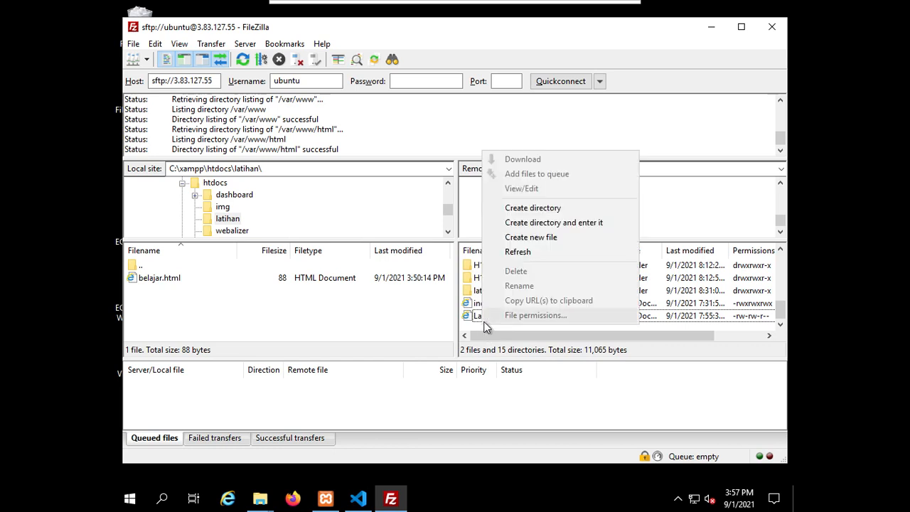
pyautogui.click(534, 208)
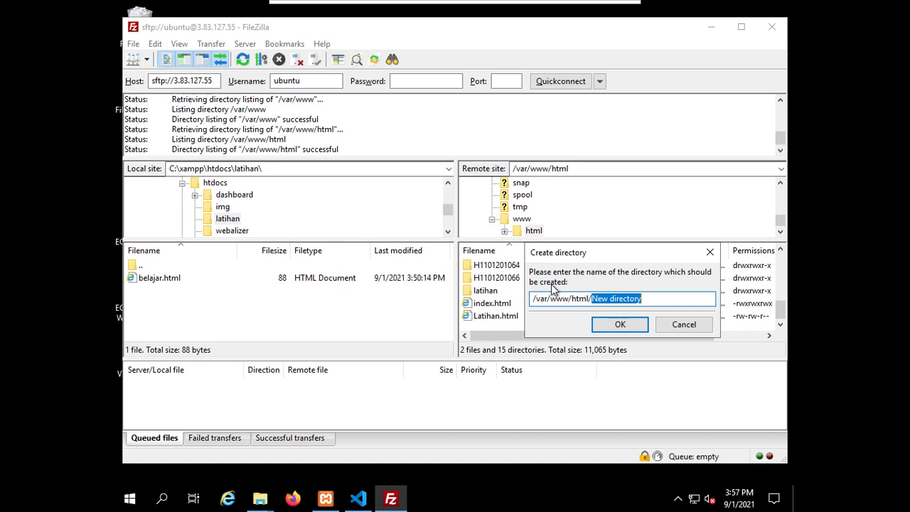
pyautogui.write('do')
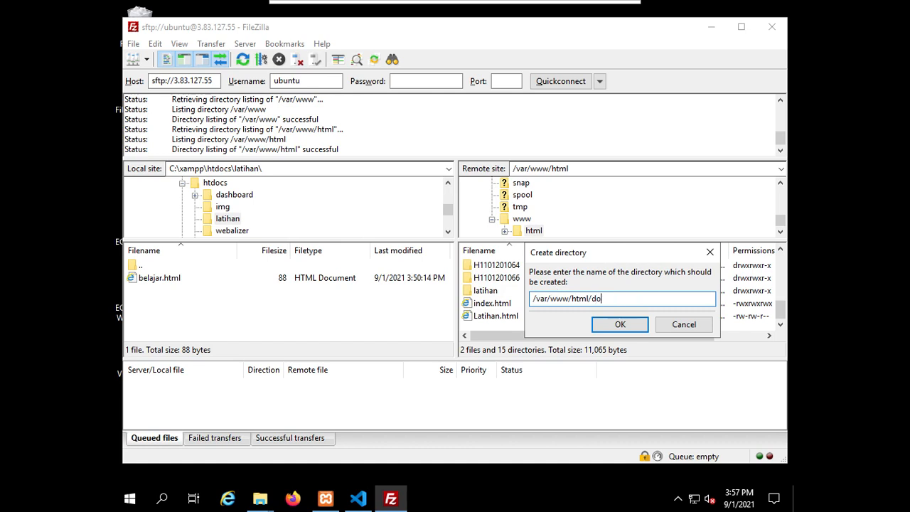
pyautogui.write('se')
pyautogui.write('me')
pyautogui.click(621, 325)
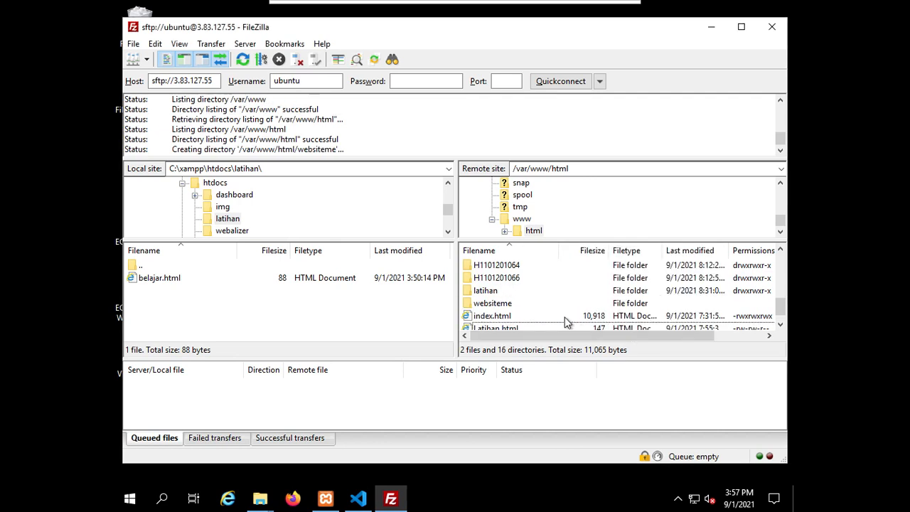
pyautogui.doubleClick(502, 305)
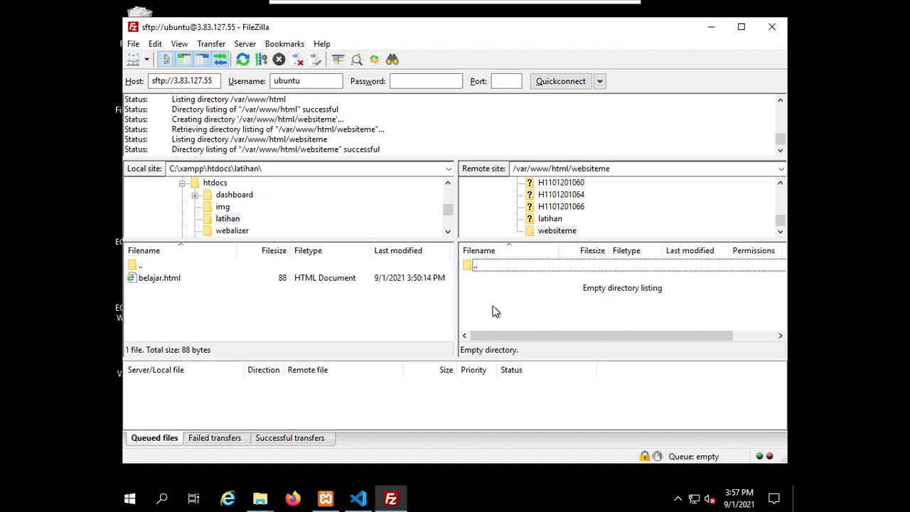
# Step: Upload belajar.html from the local latihan folder to the remote websiteme directory, and switch to Chrome
pyautogui.rightClick(158, 280)
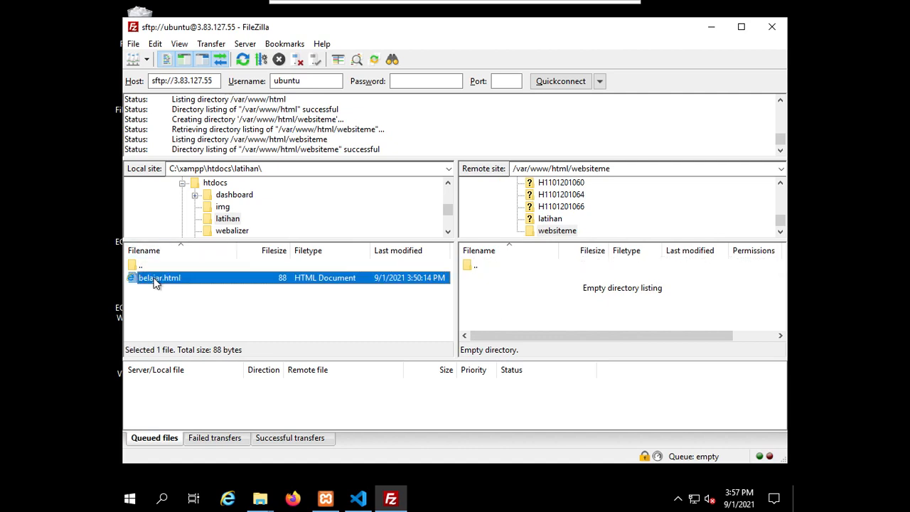
pyautogui.click(164, 287)
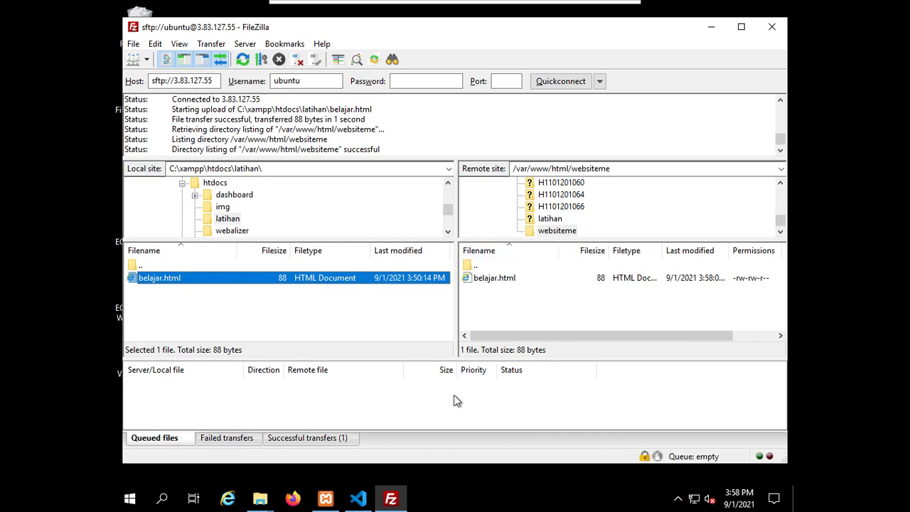
pyautogui.hotkey('alt', 'Tab')
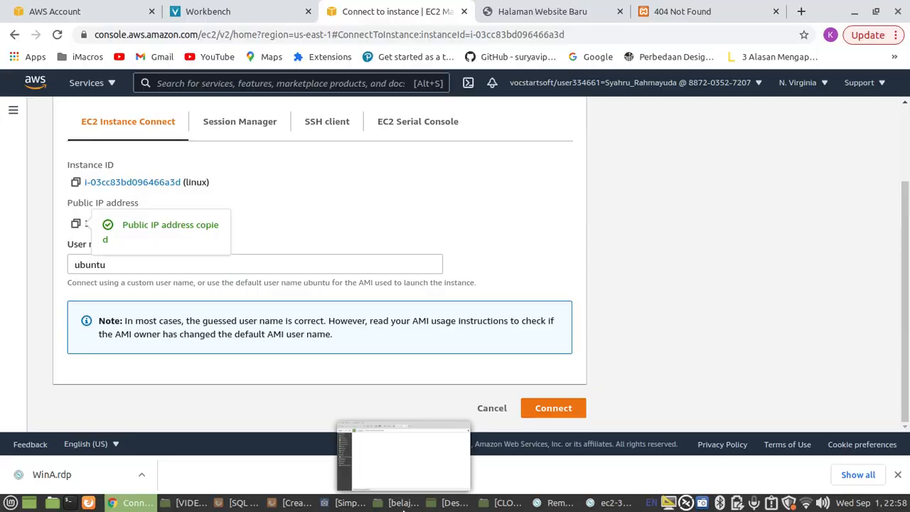
# Step: Shorten the 404 page's address to load the root of the Windows web server at 3.86.158.196
pyautogui.click(544, 13)
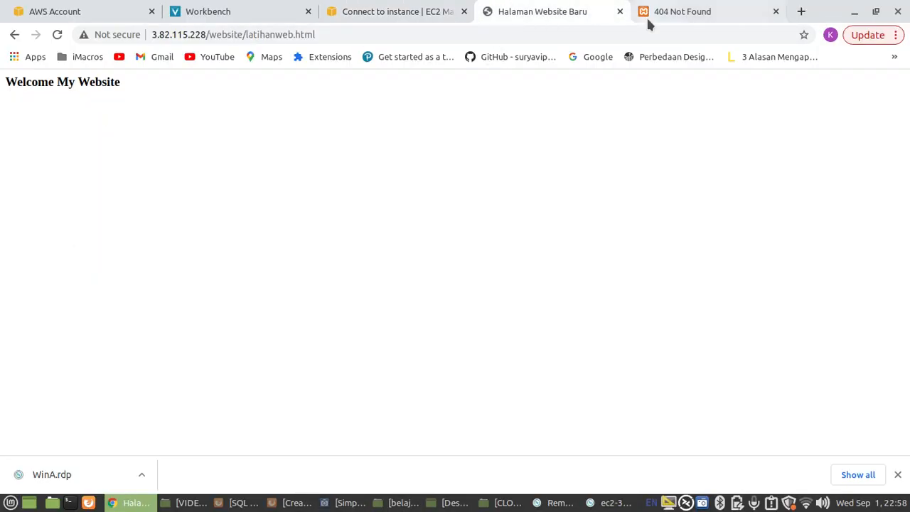
pyautogui.click(665, 14)
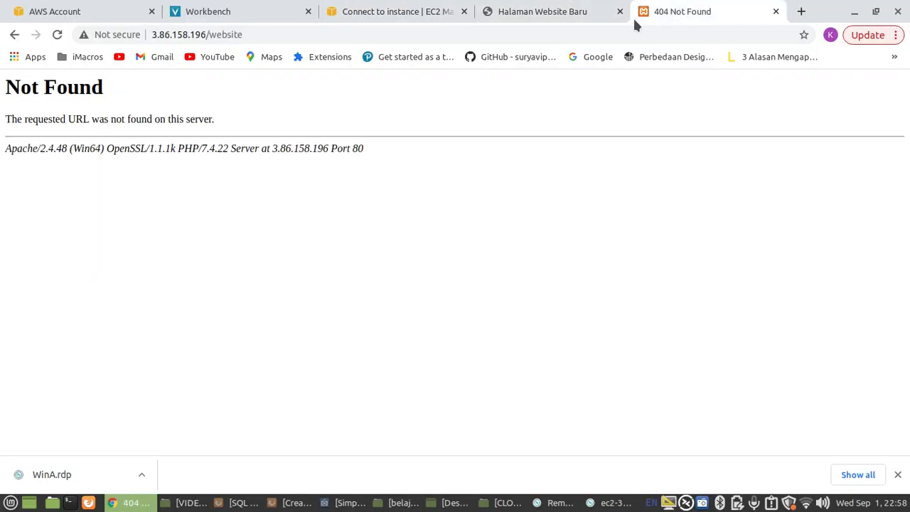
pyautogui.click(531, 41)
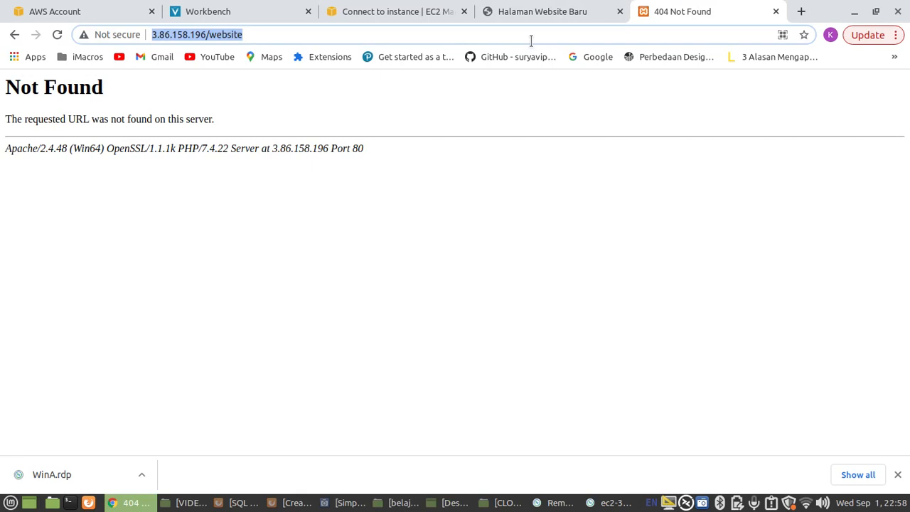
pyautogui.press('End')
pyautogui.press('BackSpace')
pyautogui.press('BackSpace')
pyautogui.press('BackSpace')
pyautogui.press('BackSpace')
pyautogui.press('BackSpace')
pyautogui.press('BackSpace')
pyautogui.press('BackSpace')
pyautogui.press('Return')
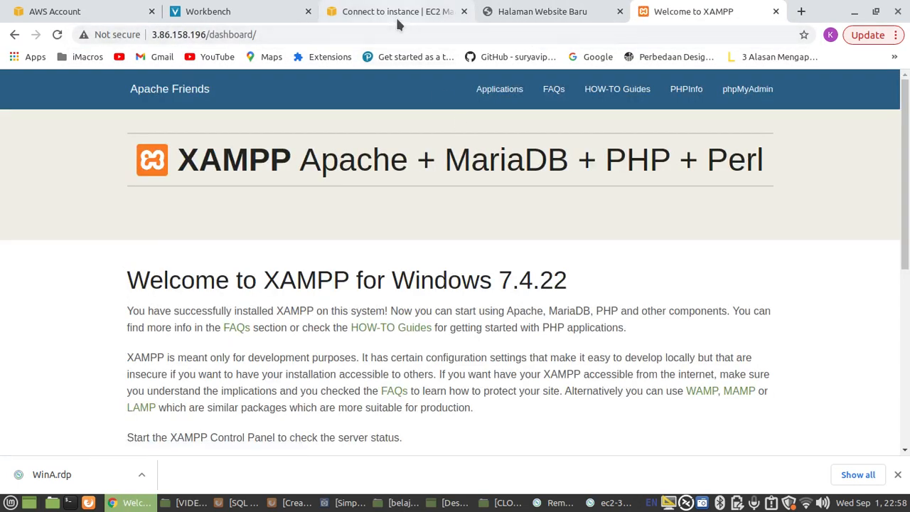
# Step: Copy the linux instance's public IP address and load it in the Halaman Website Baru tab
pyautogui.click(399, 21)
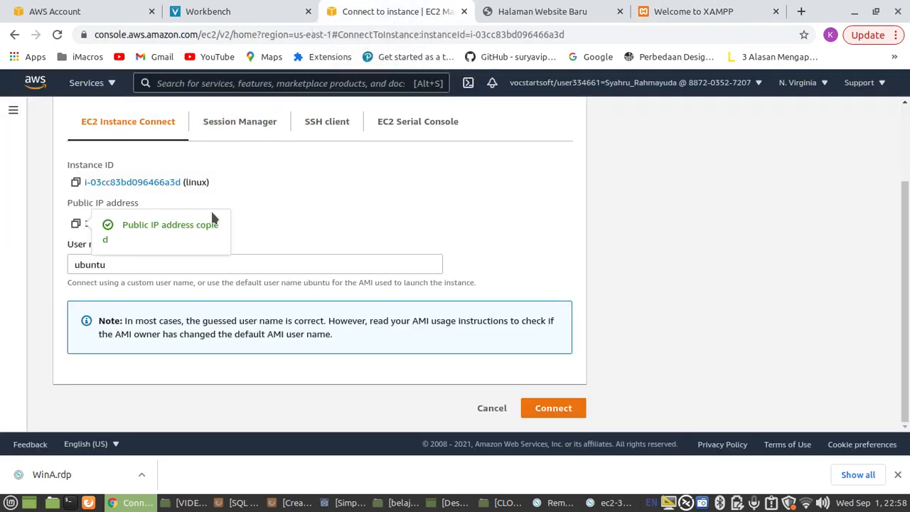
pyautogui.click(76, 224)
pyautogui.click(578, 7)
pyautogui.click(505, 27)
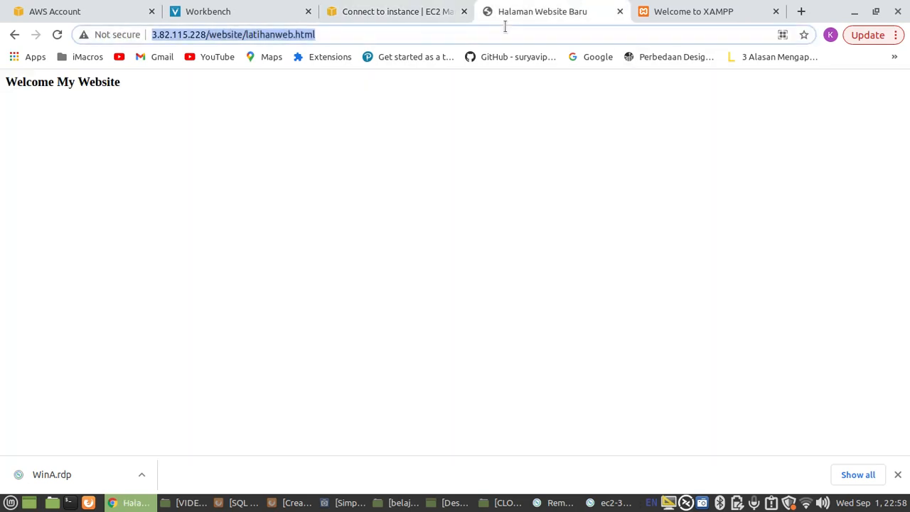
pyautogui.hotkey('ctrl', 'v')
pyautogui.press('Return')
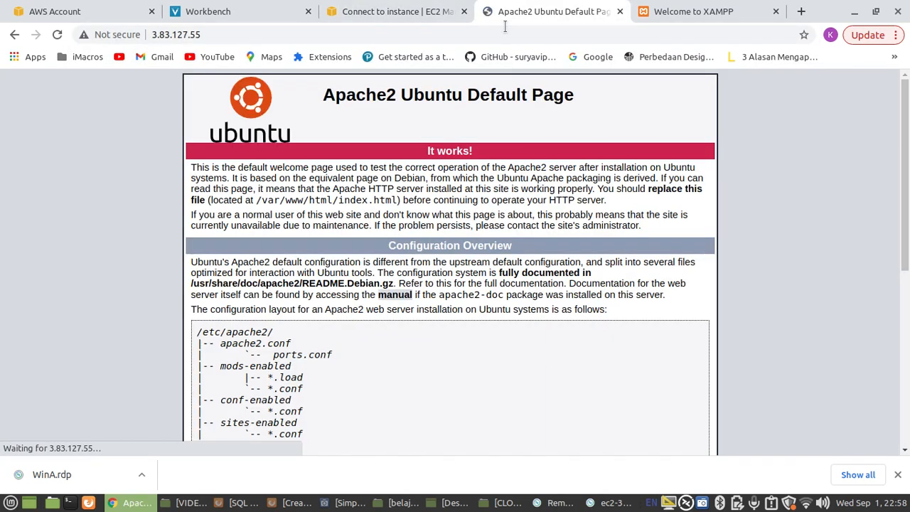
# Step: Browse to 3.83.127.55/websiteme and view the uploaded belajar.html page
pyautogui.click(505, 27)
pyautogui.click(505, 27)
pyautogui.write('/')
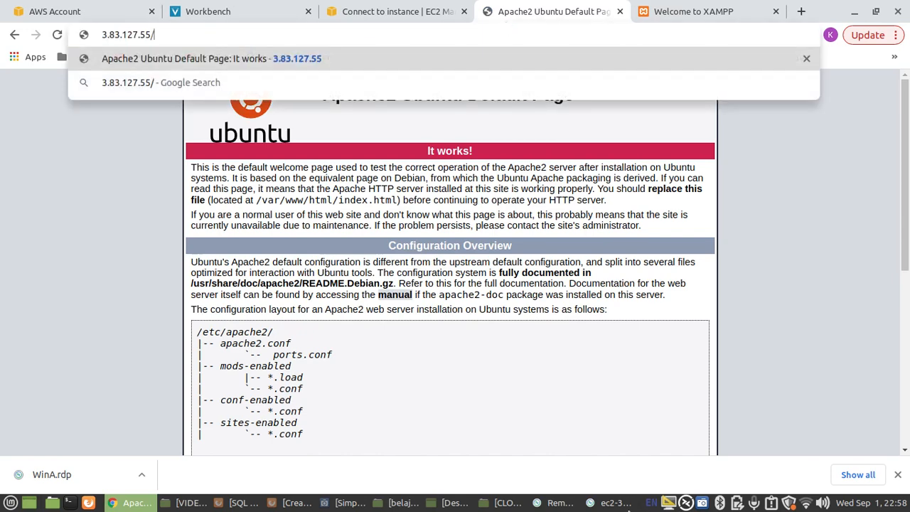
pyautogui.click(612, 503)
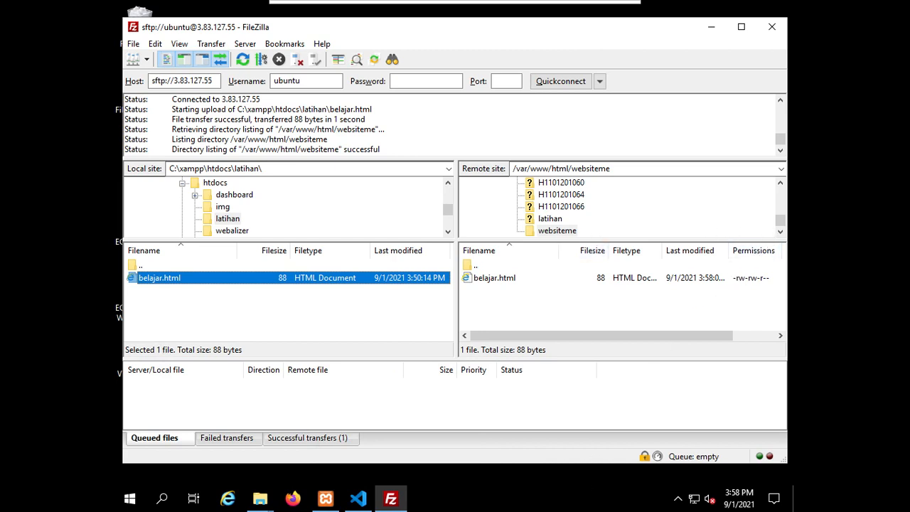
pyautogui.hotkey('alt', 'Tab')
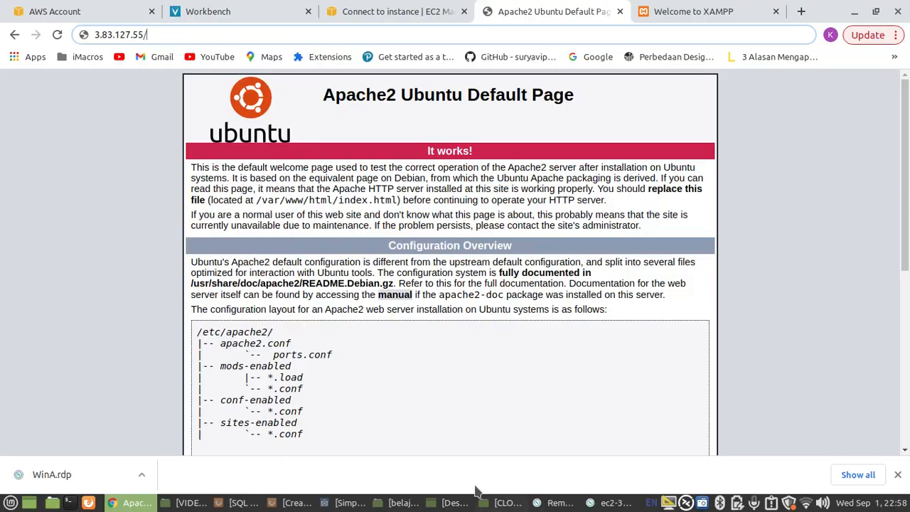
pyautogui.click(324, 35)
pyautogui.write('web')
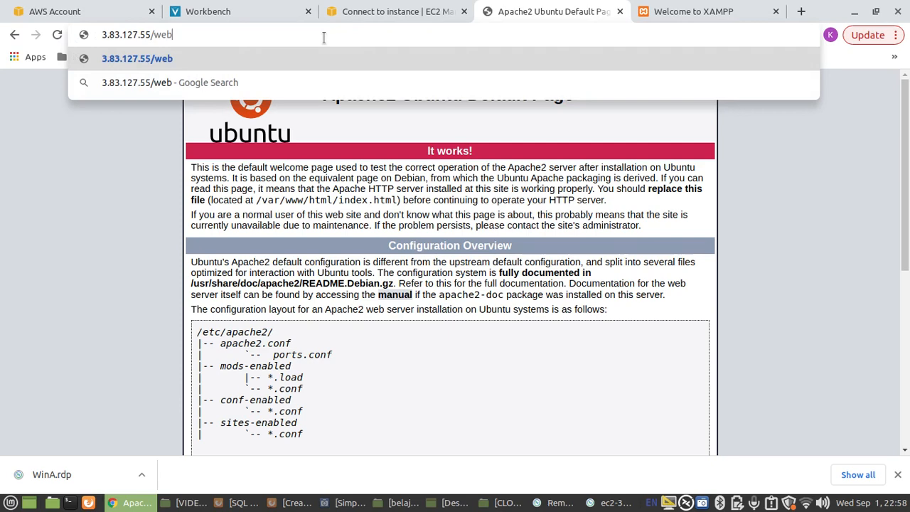
pyautogui.write('siteme')
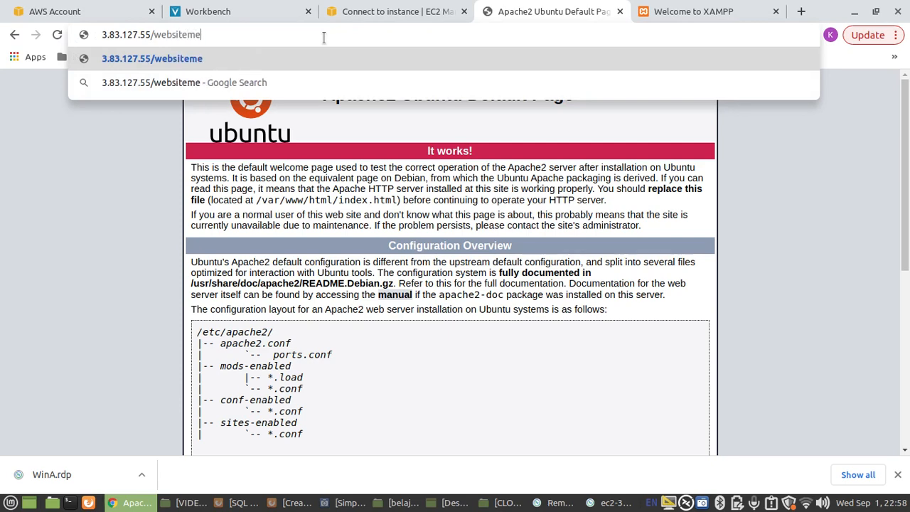
pyautogui.press('Return')
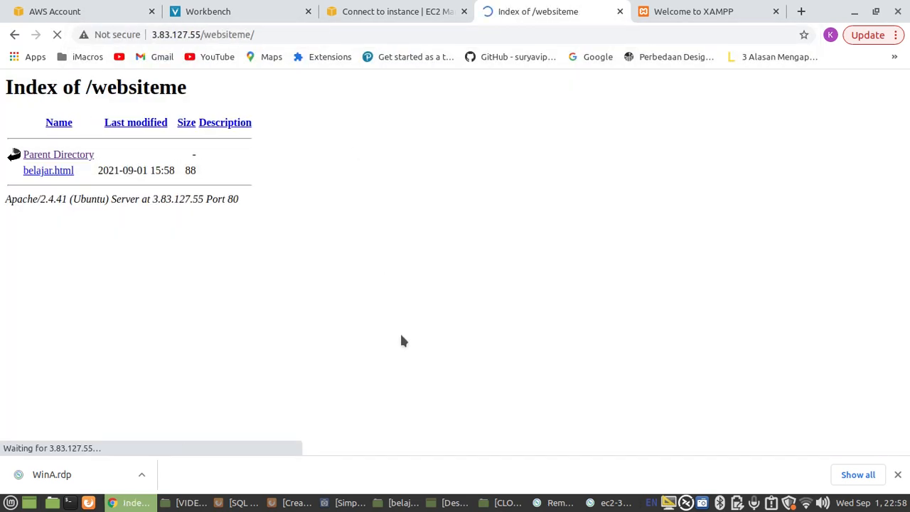
pyautogui.click(41, 174)
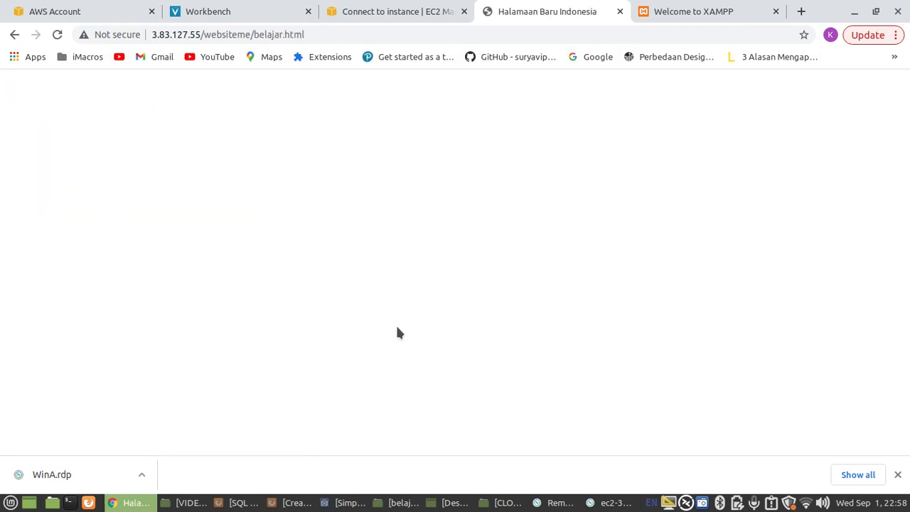
# Step: Return to the Windows remote desktop session and bring up belajar.html in Visual Studio Code
pyautogui.click(581, 505)
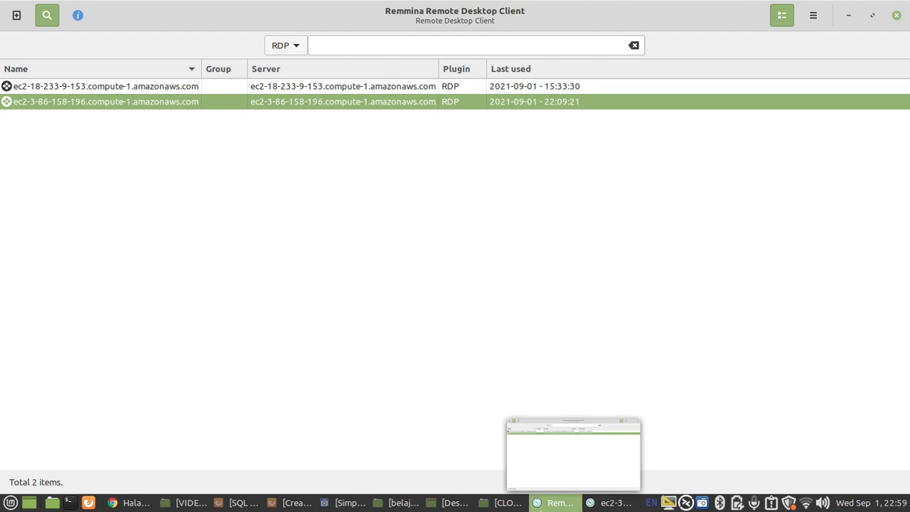
pyautogui.click(345, 503)
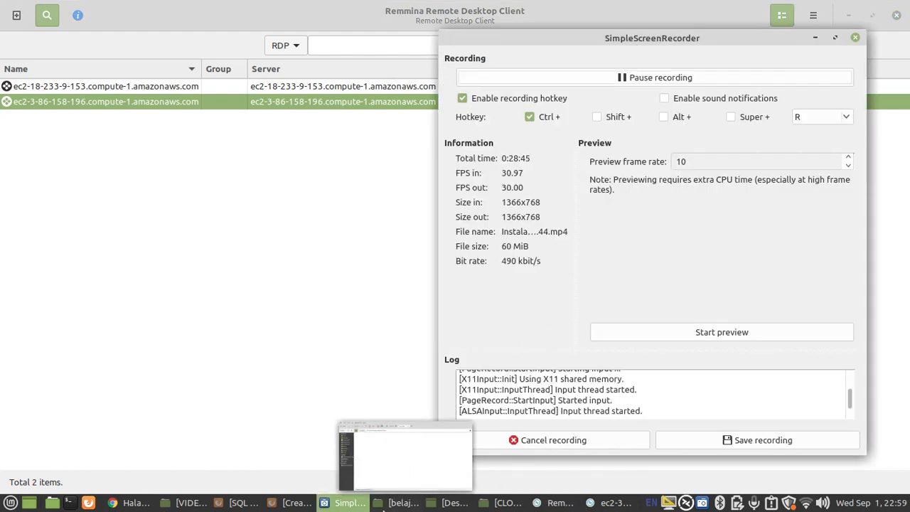
pyautogui.click(345, 503)
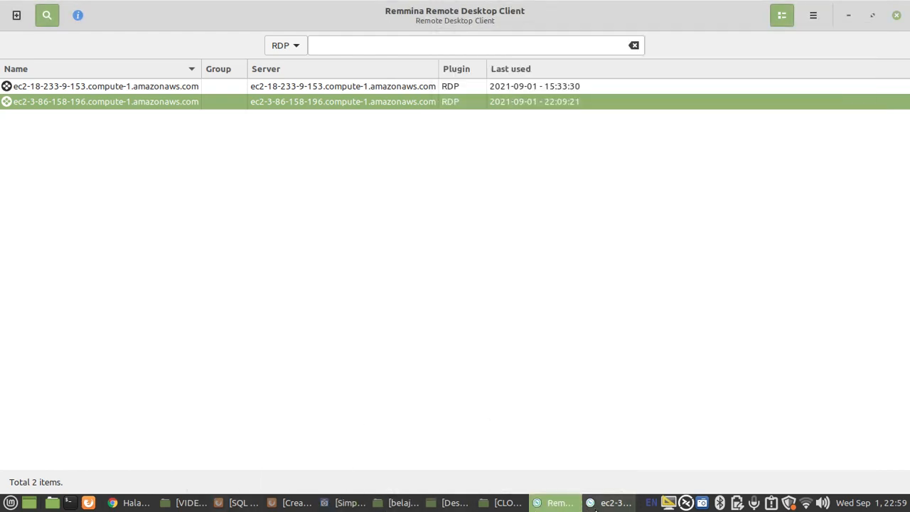
pyautogui.click(601, 504)
pyautogui.click(370, 503)
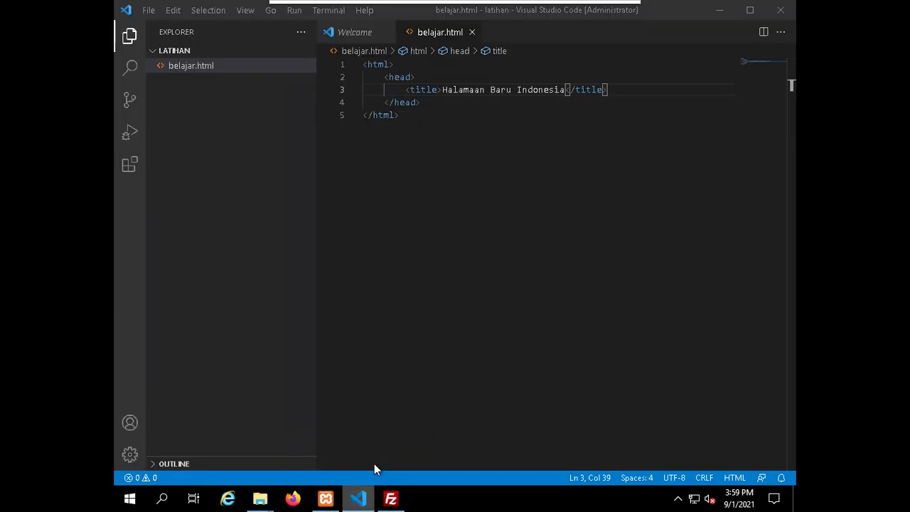
# Step: Add a body element containing an h3 heading below the closing head tag in belajar.html
pyautogui.click(459, 263)
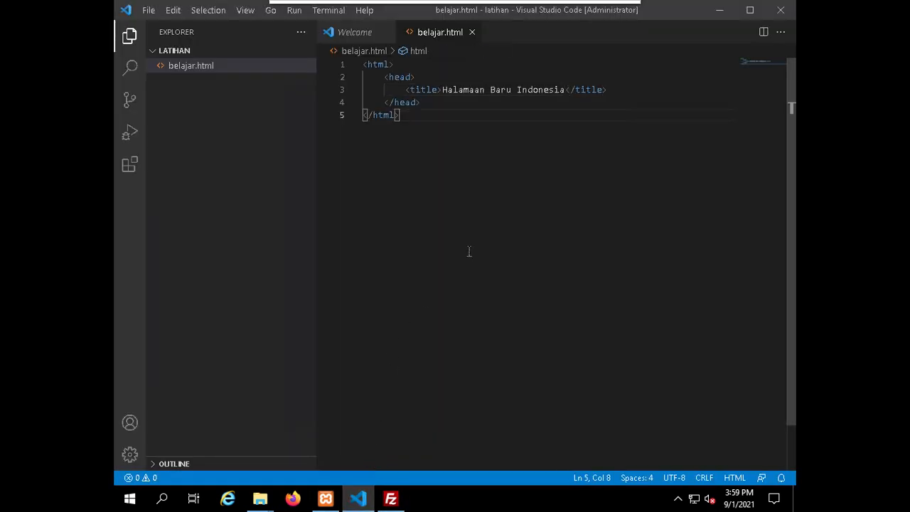
pyautogui.click(441, 103)
pyautogui.press('Return')
pyautogui.write('<')
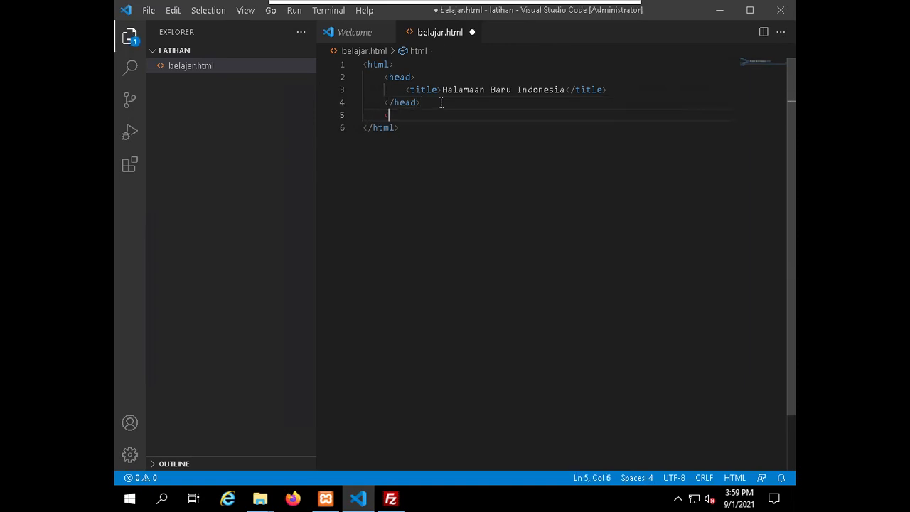
pyautogui.write('body></body>')
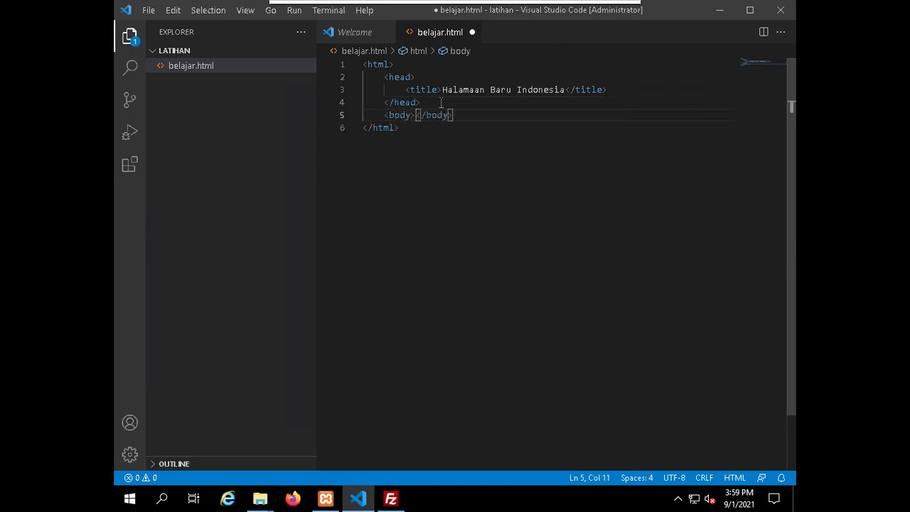
pyautogui.press('Return')
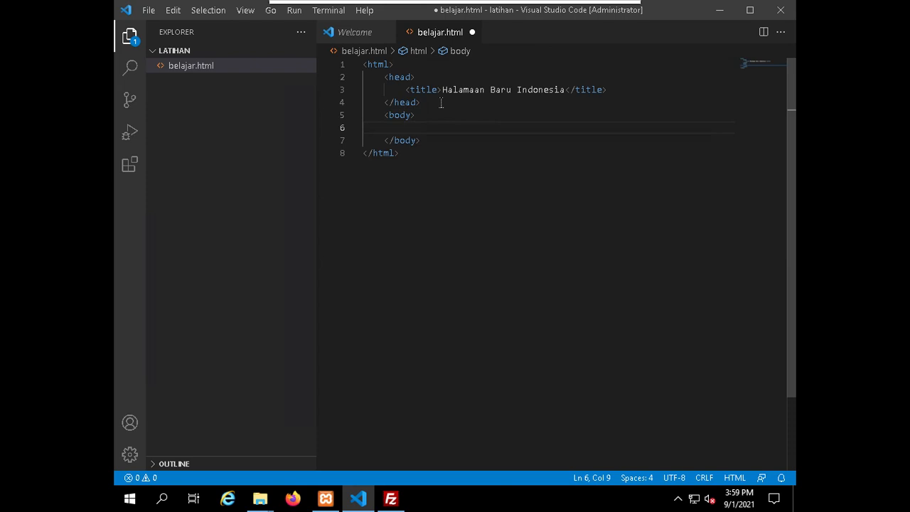
pyautogui.write('<h3>We')
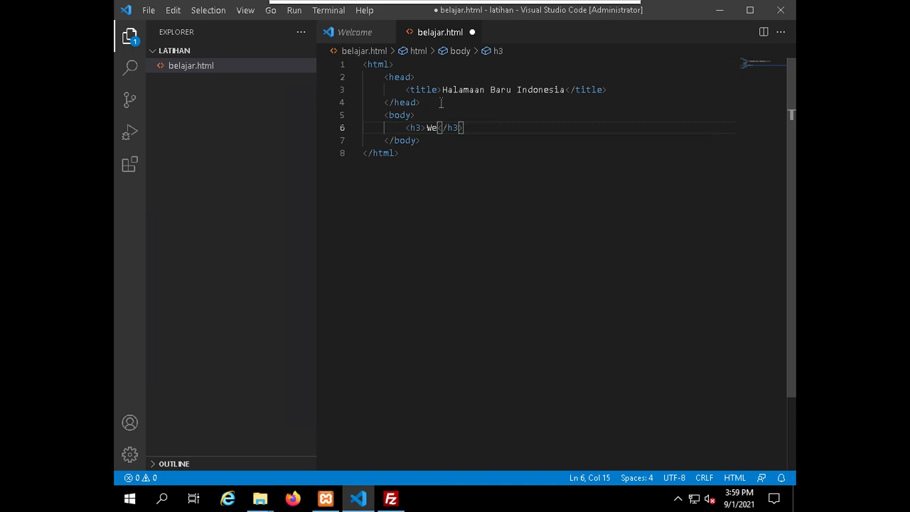
pyautogui.write('lcome My a')
pyautogui.press('BackSpace')
pyautogui.write('We')
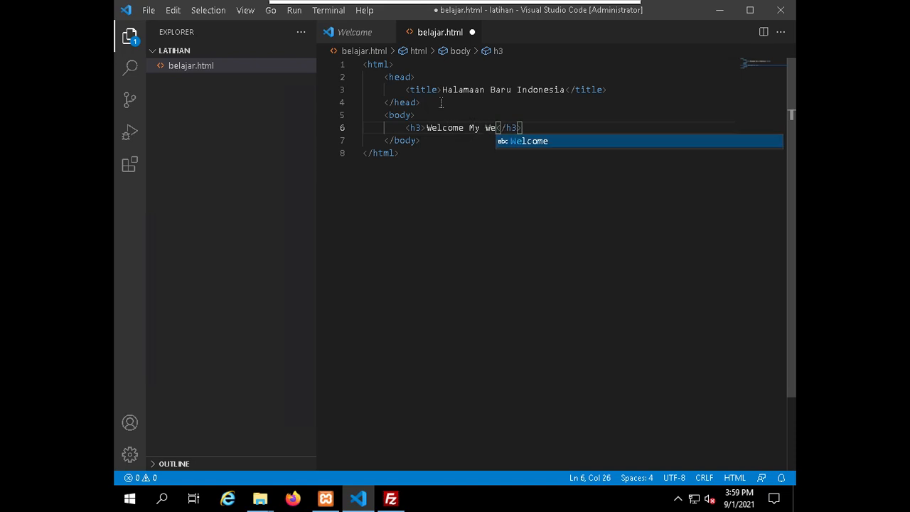
pyautogui.press('BackSpace')
pyautogui.press('BackSpace')
pyautogui.press('BackSpace')
pyautogui.press('BackSpace')
pyautogui.press('BackSpace')
pyautogui.press('BackSpace')
pyautogui.press('BackSpace')
pyautogui.press('BackSpace')
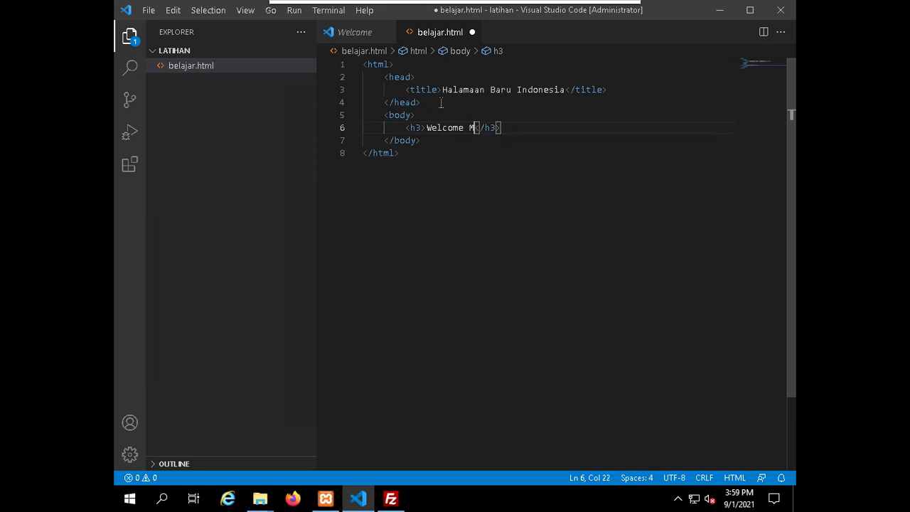
pyautogui.press('BackSpace')
pyautogui.press('BackSpace')
pyautogui.press('BackSpace')
pyautogui.press('BackSpace')
pyautogui.press('BackSpace')
pyautogui.press('BackSpace')
pyautogui.write('>s')
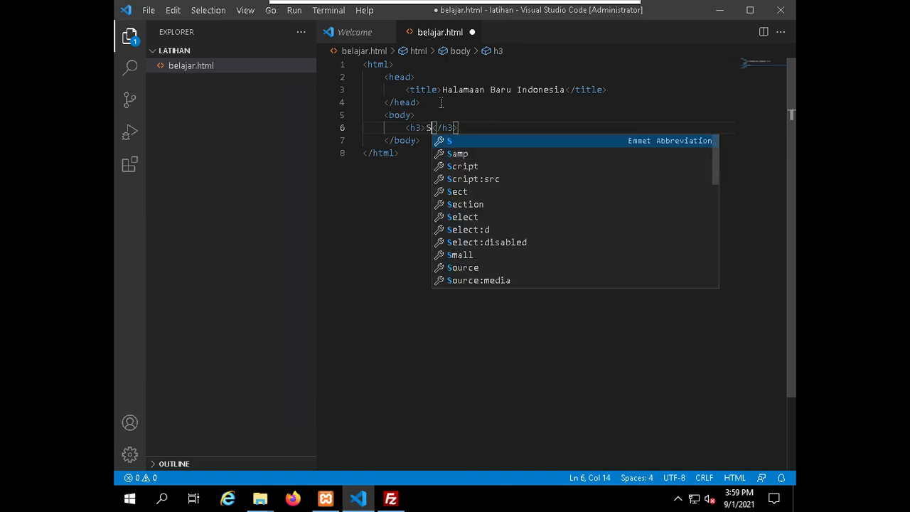
pyautogui.press('BackSpace')
# Step: Save belajar.html with the h3 heading text "Ini adalah Website pertama ku" and switch back to FileZilla
pyautogui.write('Ini adalah ')
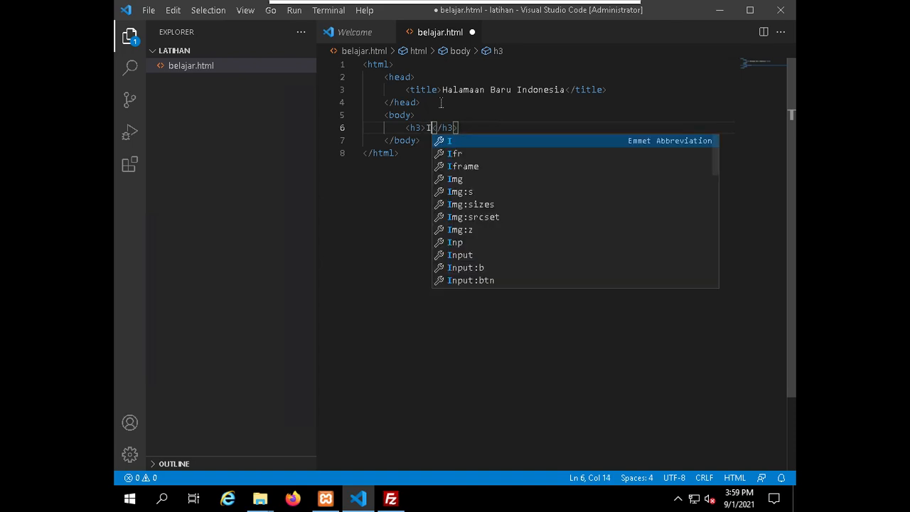
pyautogui.write('Webs')
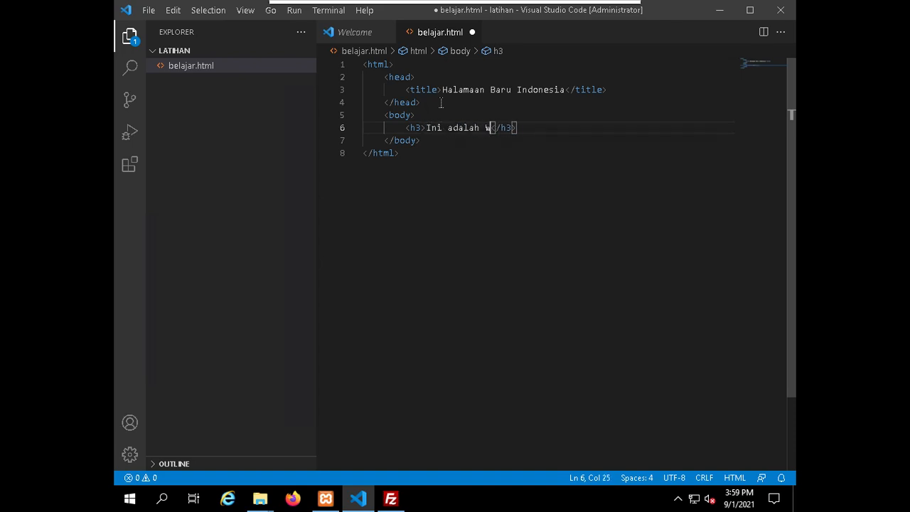
pyautogui.write('ite pertama ')
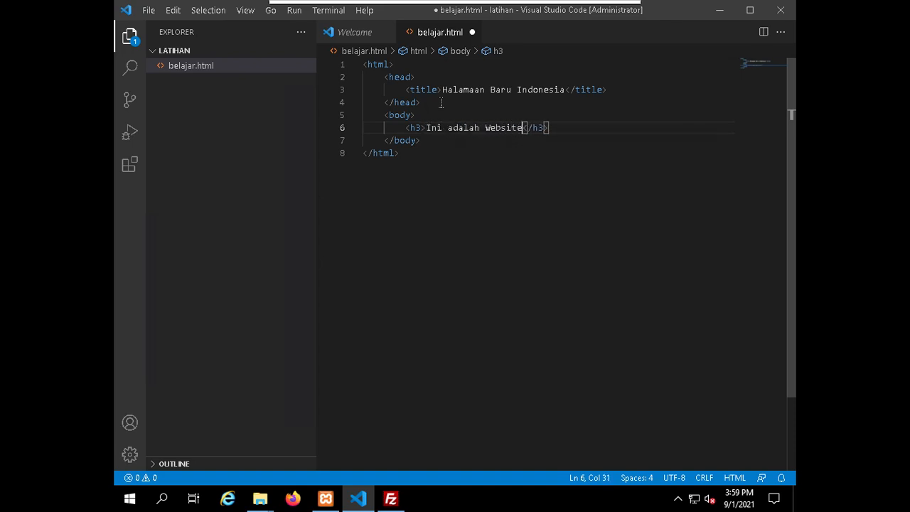
pyautogui.write('ku')
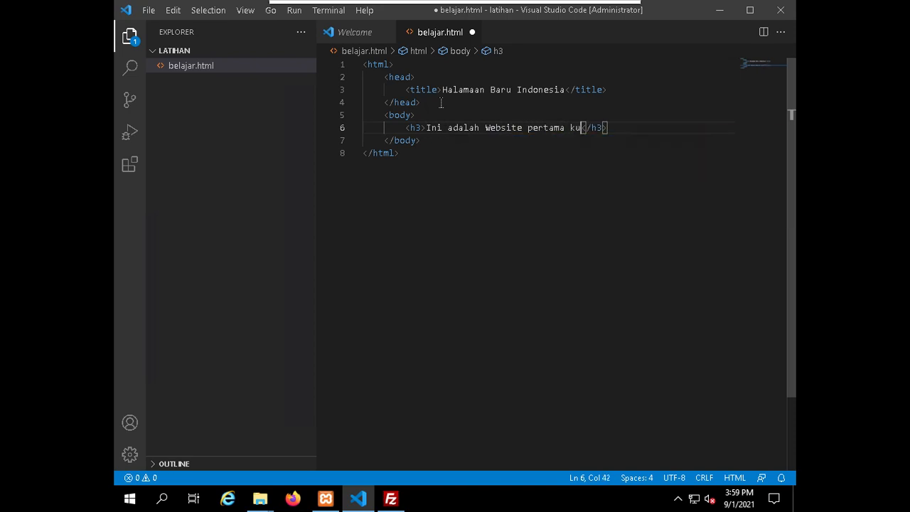
pyautogui.hotkey('ctrl', 's')
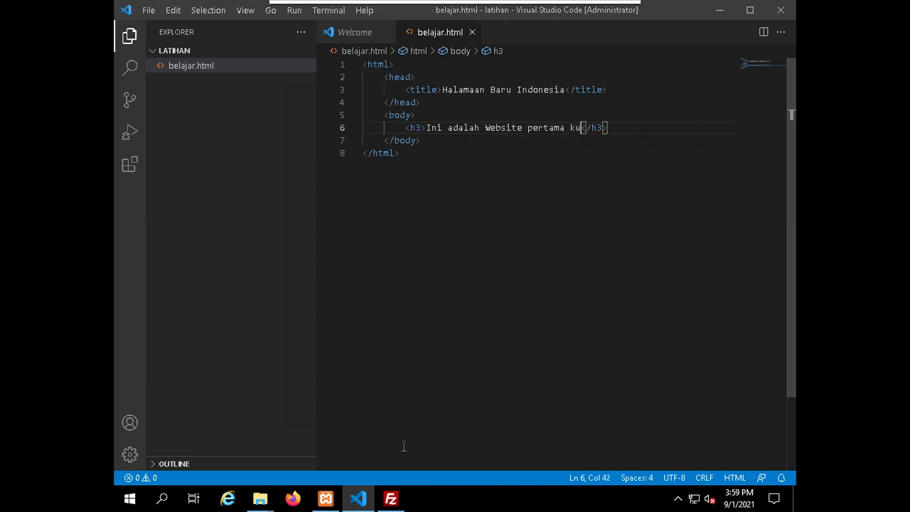
pyautogui.click(391, 499)
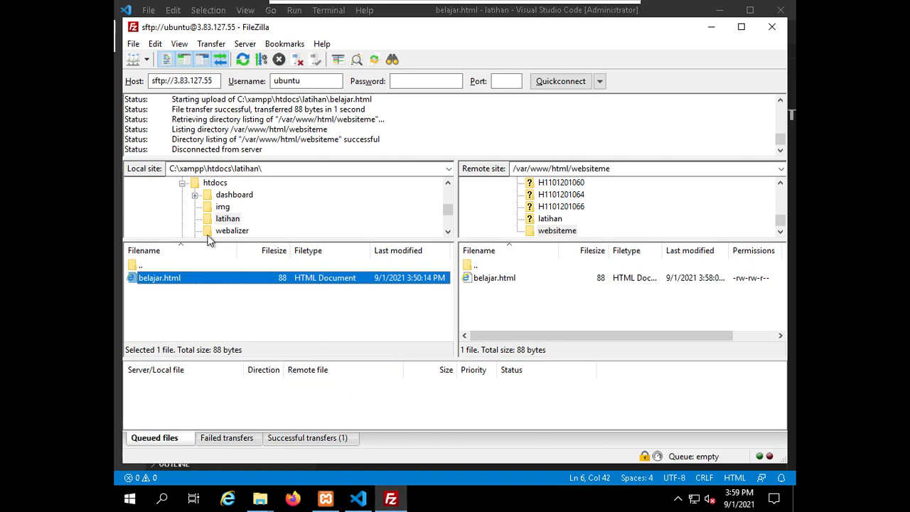
# Step: Upload the edited belajar.html to /var/www/html/websiteme, overwriting the existing file on the server
pyautogui.rightClick(203, 280)
pyautogui.click(222, 290)
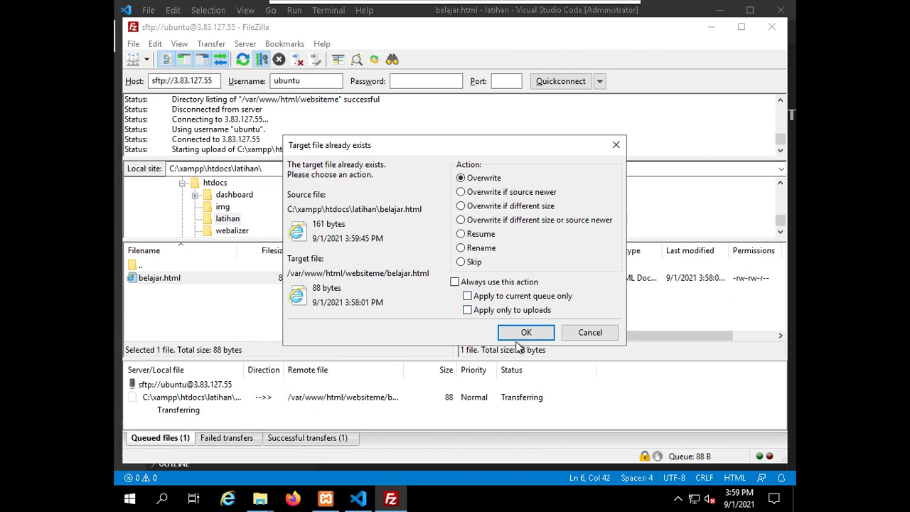
pyautogui.click(519, 336)
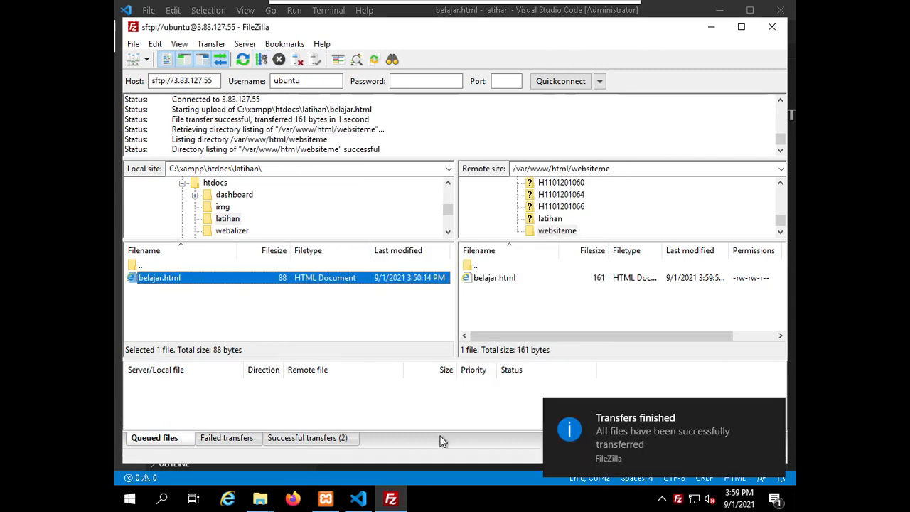
# Step: Switch to Chrome, reload 3.83.127.55/websiteme/belajar.html and check the heading text on the page
pyautogui.hotkey('alt', 'Tab')
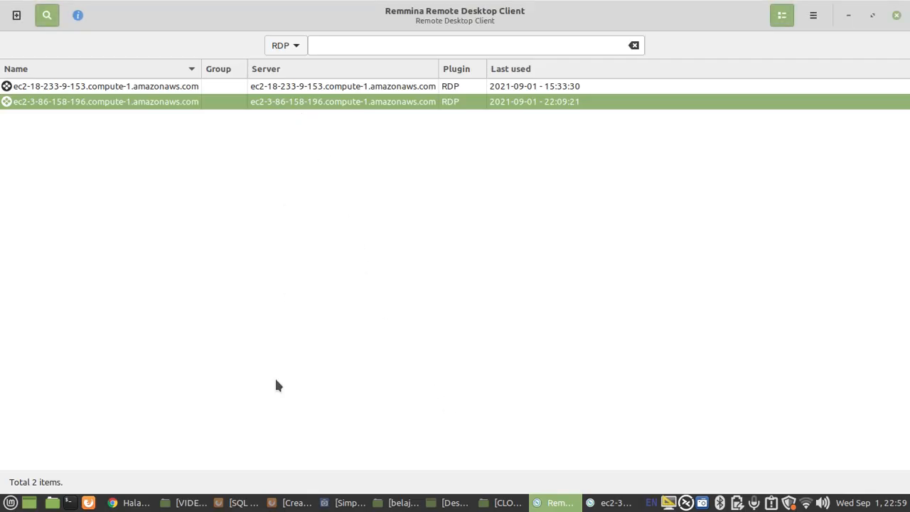
pyautogui.click(146, 502)
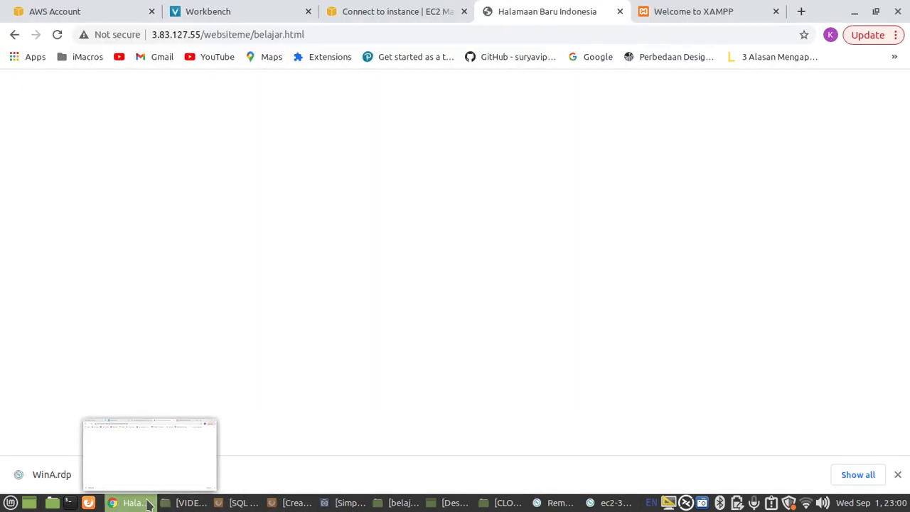
pyautogui.click(59, 40)
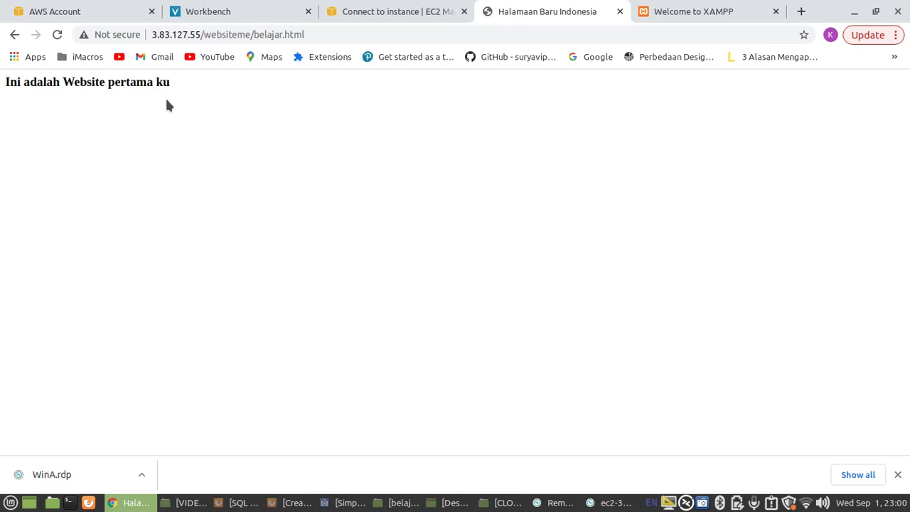
pyautogui.moveTo(170, 82); pyautogui.dragTo(47, 83)
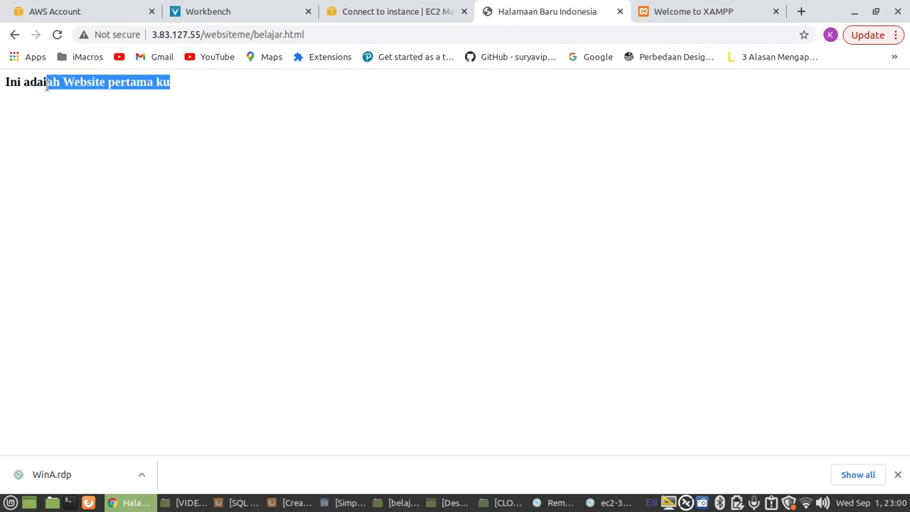
# Step: Return to FileZilla in the Windows remote session and open the remote folder /var/www/html to view its contents
pyautogui.click(607, 508)
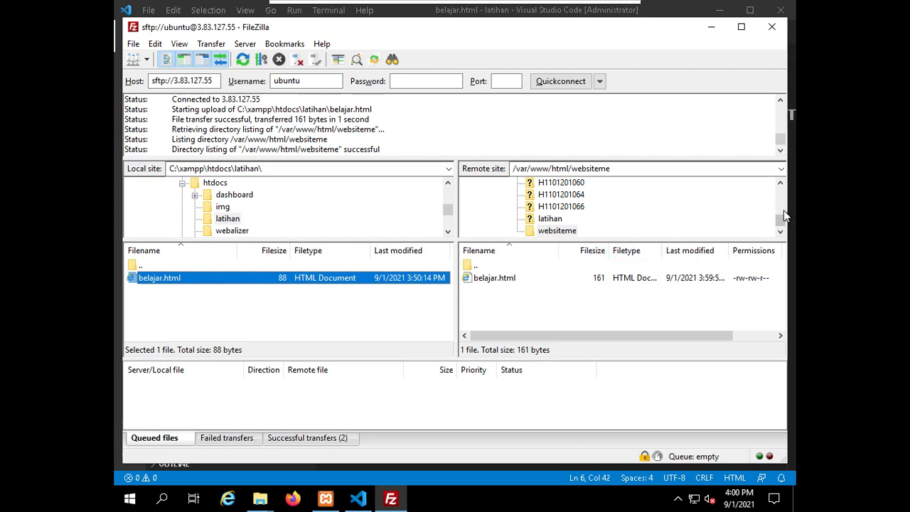
pyautogui.moveTo(783, 217); pyautogui.dragTo(780, 190)
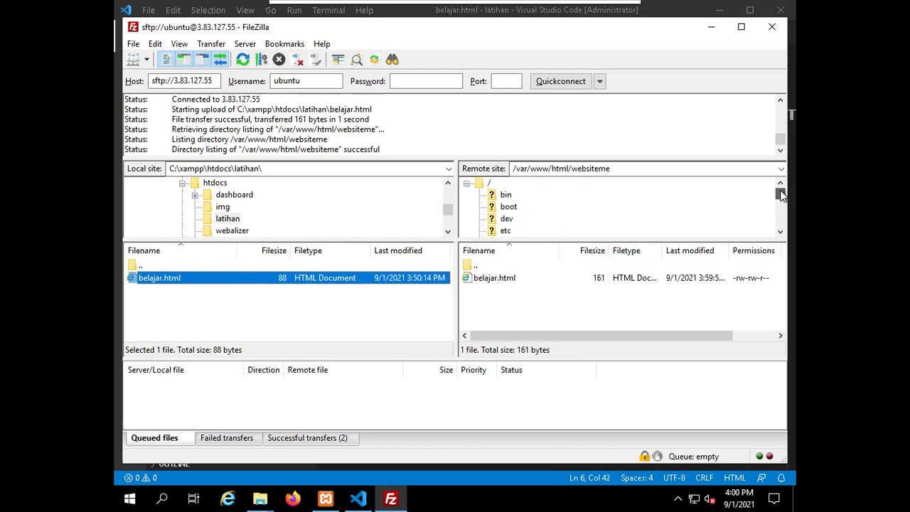
pyautogui.scroll(-6, 694, 198)
pyautogui.scroll(-10, 694, 198)
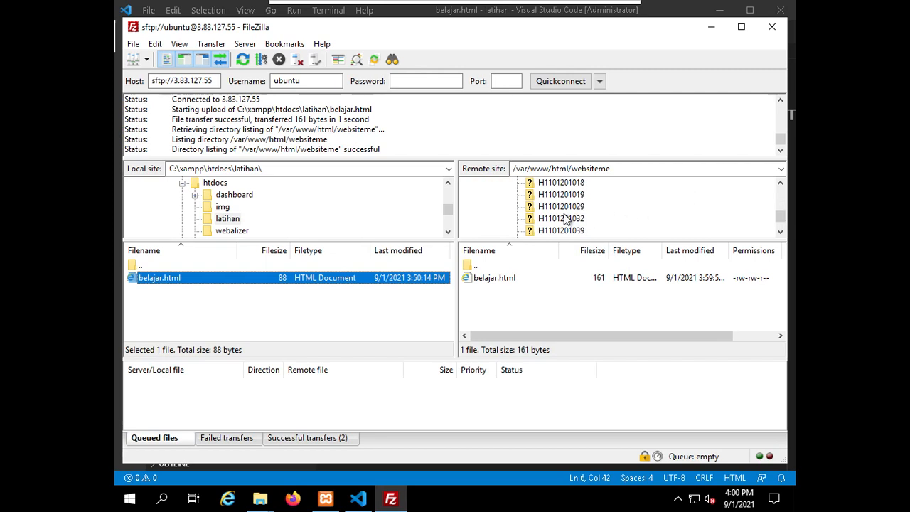
pyautogui.scroll(5, 569, 218)
pyautogui.scroll(-2, 550, 222)
pyautogui.click(536, 207)
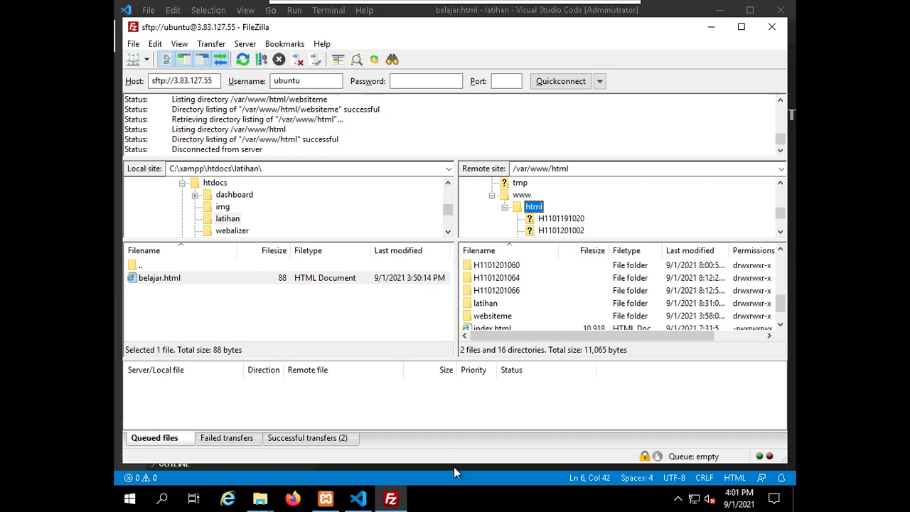
pyautogui.hotkey('alt', 'Tab')
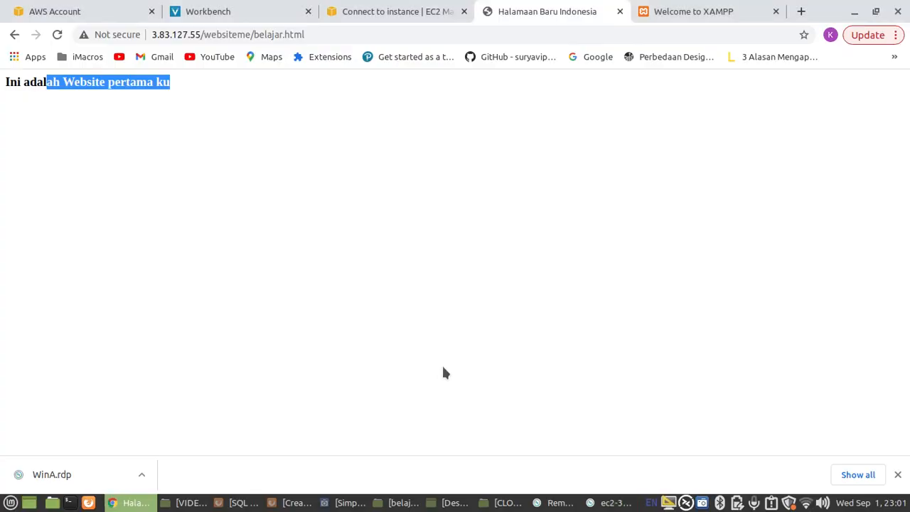
pyautogui.hotkey('alt', 'Tab')
pyautogui.hotkey('alt', 'Tab')
pyautogui.hotkey('alt', 'Tab')
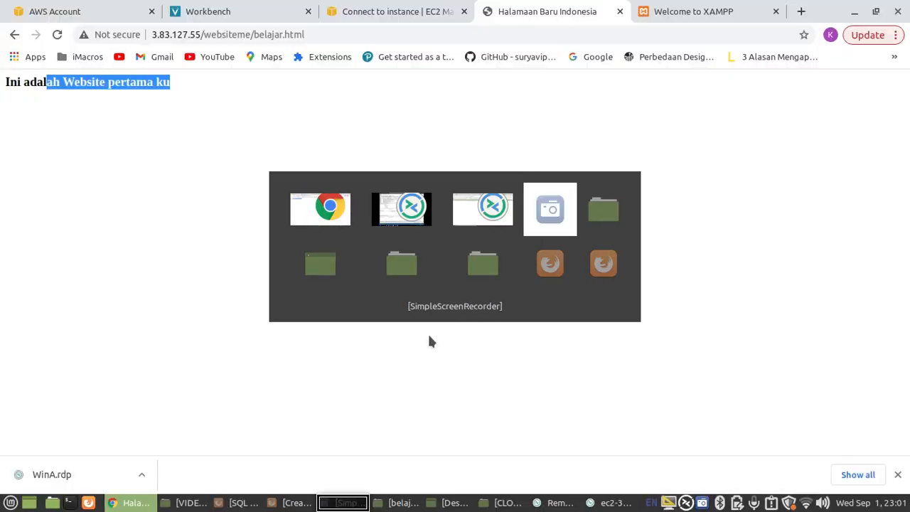